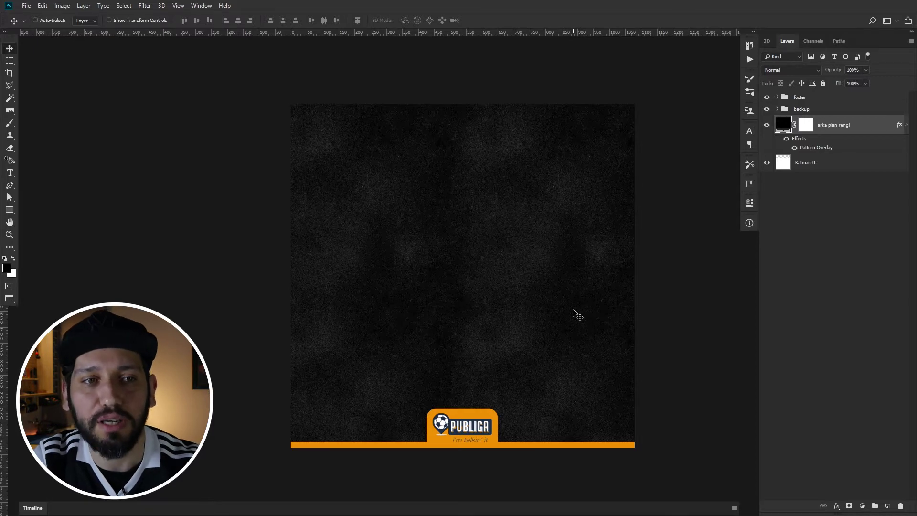
Adjust the player photo view and undo a trial reposition of the player.
{"action": "left_click_drag", "start_coordinate": [577, 314], "coordinate": [541, 311]}
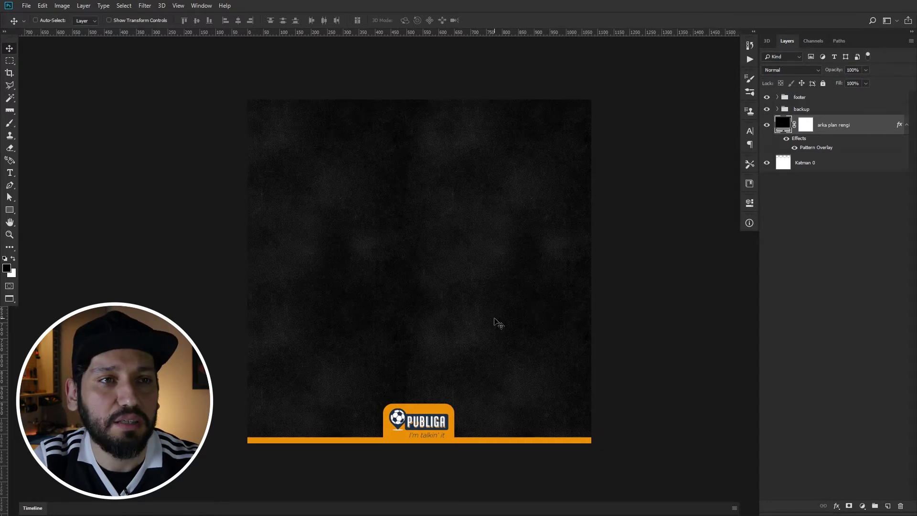
{"action": "left_click_drag", "start_coordinate": [475, 319], "coordinate": [467, 307]}
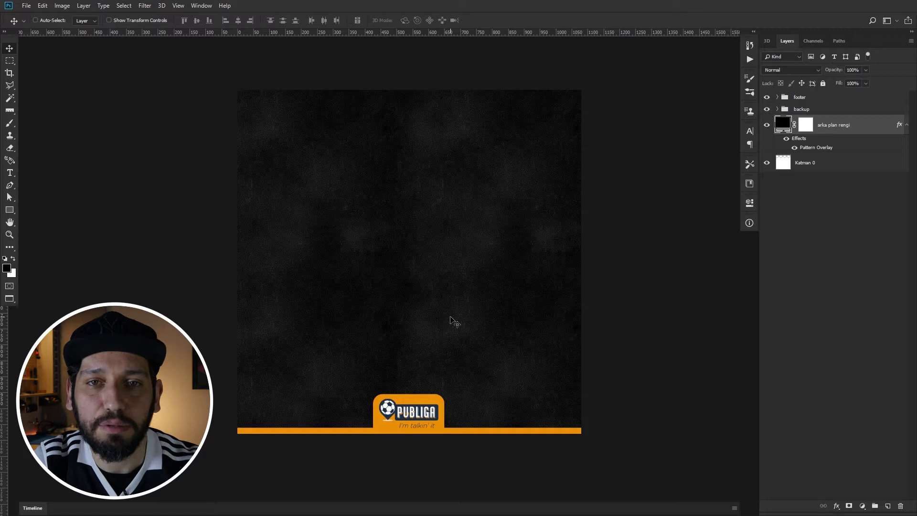
{"action": "scroll", "coordinate": [432, 328], "scroll_direction": "up", "scroll_amount": 1}
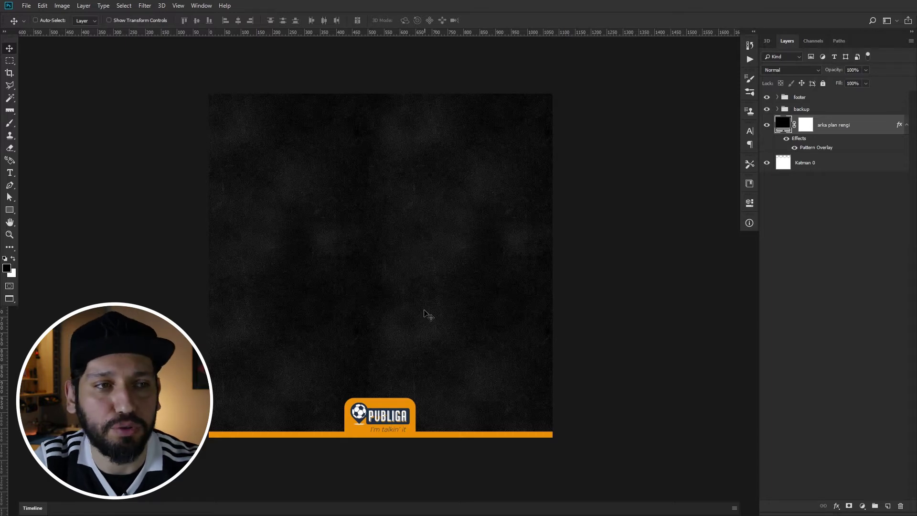
{"action": "scroll", "coordinate": [499, 257], "scroll_direction": "up", "scroll_amount": 1}
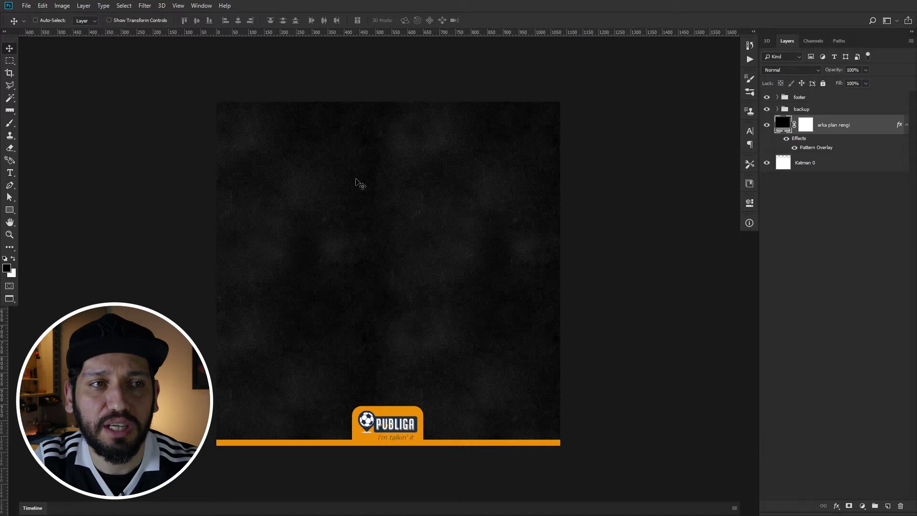
{"action": "scroll", "coordinate": [460, 287], "scroll_direction": "down", "scroll_amount": 1}
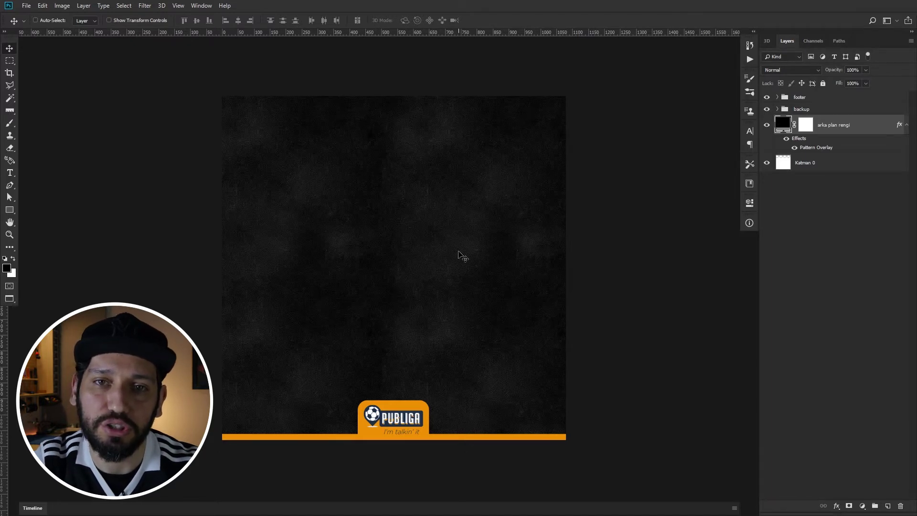
{"action": "scroll", "coordinate": [459, 258], "scroll_direction": "down", "scroll_amount": 1}
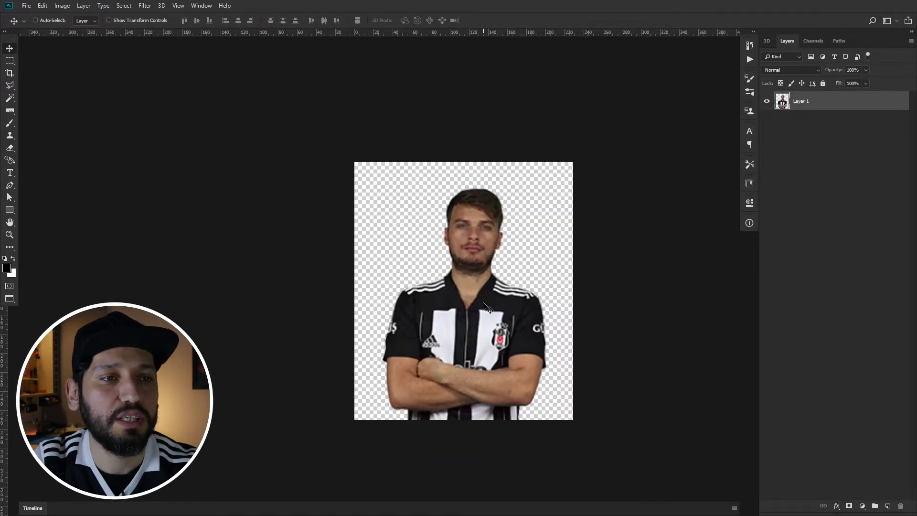
{"action": "left_click_drag", "start_coordinate": [499, 291], "coordinate": [474, 293]}
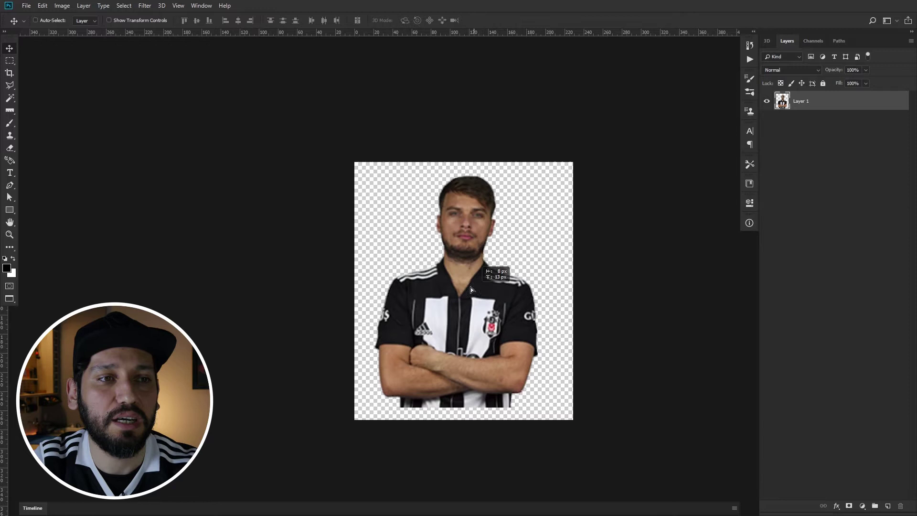
{"action": "key", "text": "ctrl+z"}
{"action": "key", "text": "ctrl+z"}
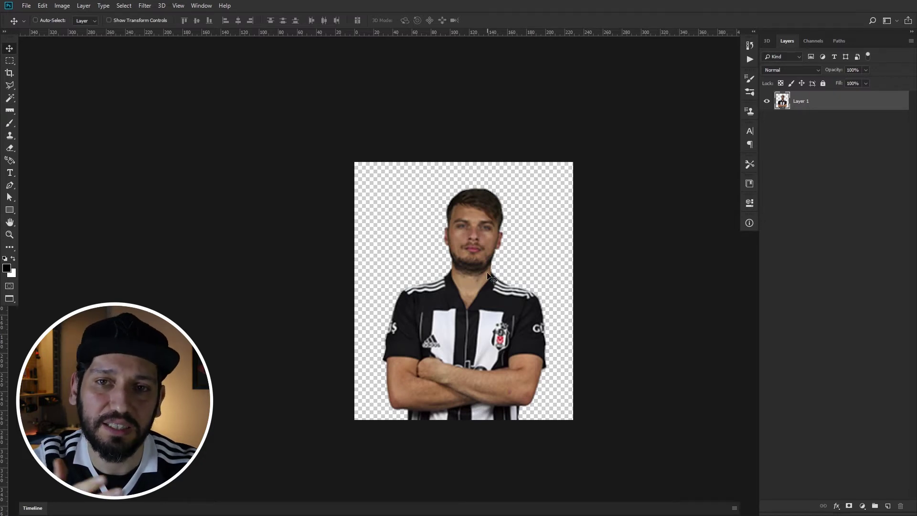
Copy the whole player cutout into the poster and place it upper left with a duplicate beside it.
{"action": "key", "text": "ctrl+a"}
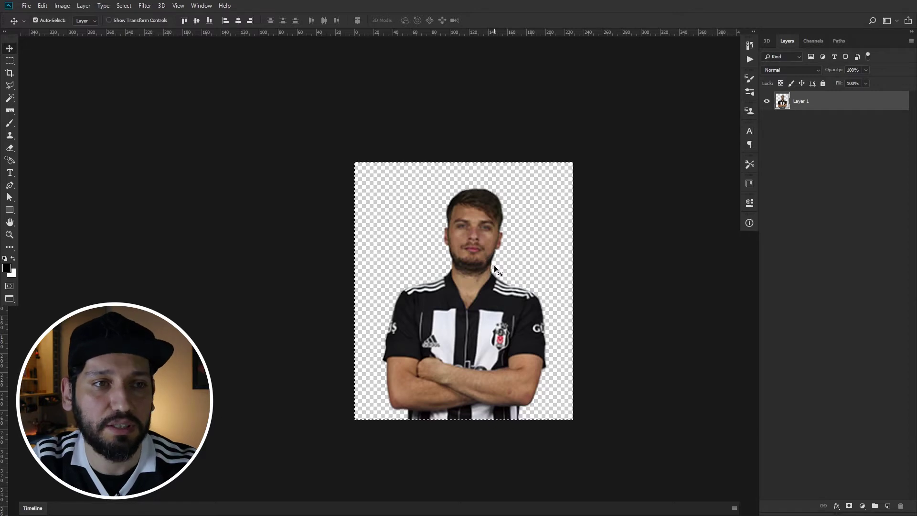
{"action": "key", "text": "ctrl+c"}
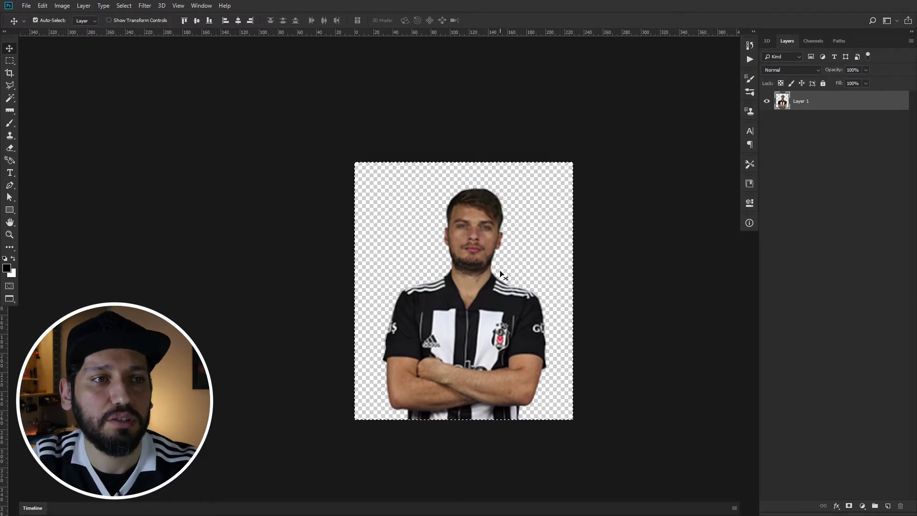
{"action": "key", "text": "ctrl+Tab"}
{"action": "key", "text": "ctrl+v"}
{"action": "mouse_move", "coordinate": [428, 249]}
{"action": "left_mouse_down"}
{"action": "mouse_move", "coordinate": [314, 178]}
{"action": "mouse_move", "coordinate": [333, 190]}
{"action": "mouse_move", "coordinate": [395, 189]}
{"action": "left_mouse_up"}
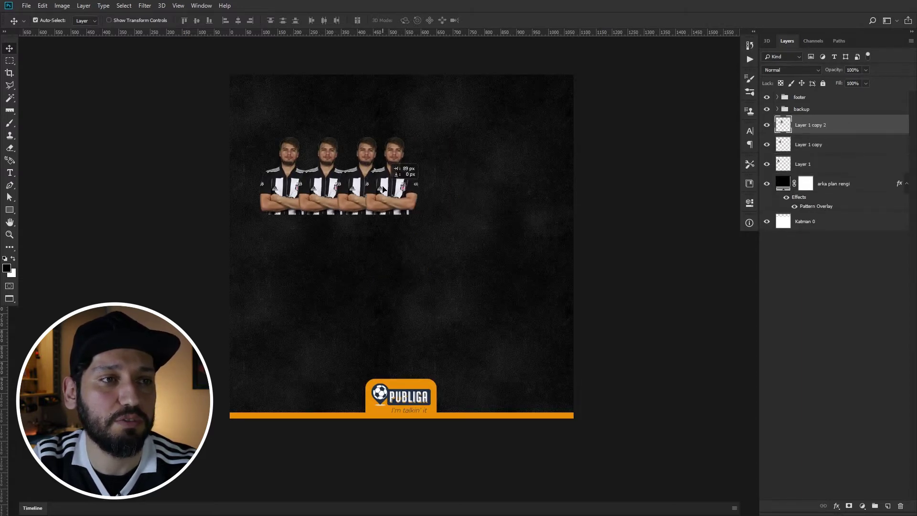
Repeat the duplicate to fill the player row and draw a thin bar along their feet.
{"action": "key", "text": "ctrl+alt+shift+t"}
{"action": "key", "text": "ctrl+alt+shift+t"}
{"action": "key", "text": "ctrl+alt+shift+t"}
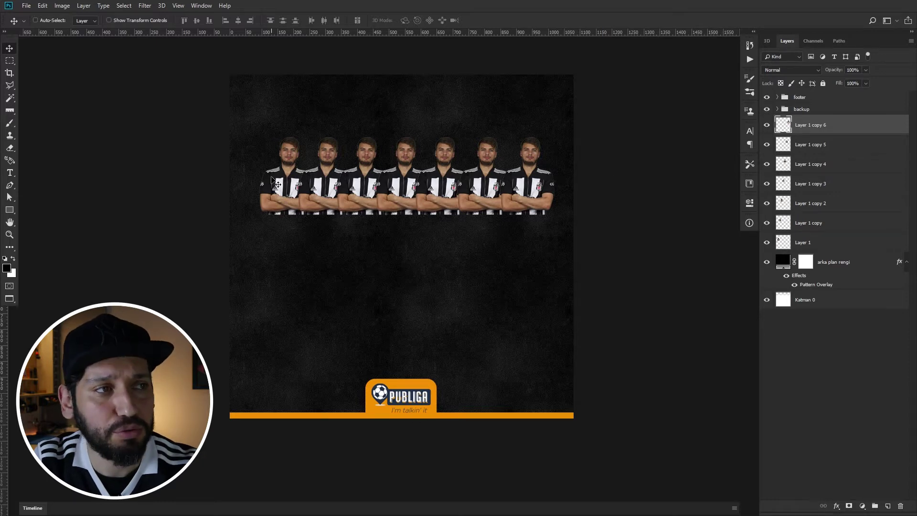
{"action": "left_click", "coordinate": [10, 209]}
{"action": "left_click_drag", "start_coordinate": [255, 214], "coordinate": [554, 217]}
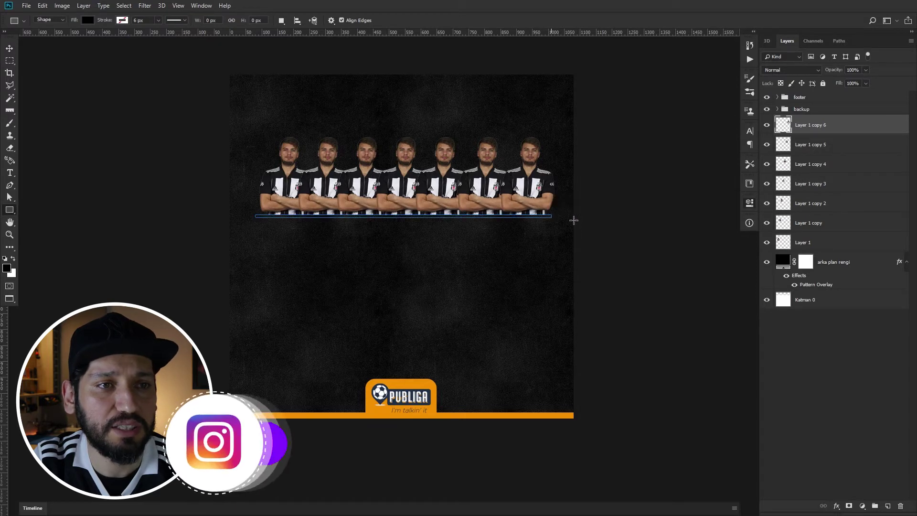
{"action": "key", "text": "v"}
{"action": "key", "text": "Right"}
{"action": "key", "text": "Right"}
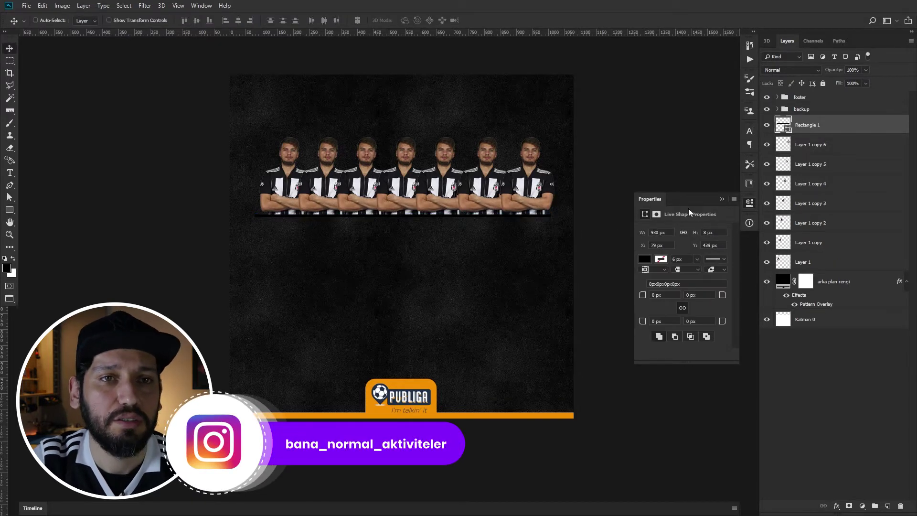
Fill the bar with white and group it with the player row.
{"action": "double_click", "coordinate": [783, 125]}
{"action": "left_click", "coordinate": [607, 274]}
{"action": "left_click", "coordinate": [821, 268]}
{"action": "key", "text": "Return"}
{"action": "key", "text": "ctrl+0"}
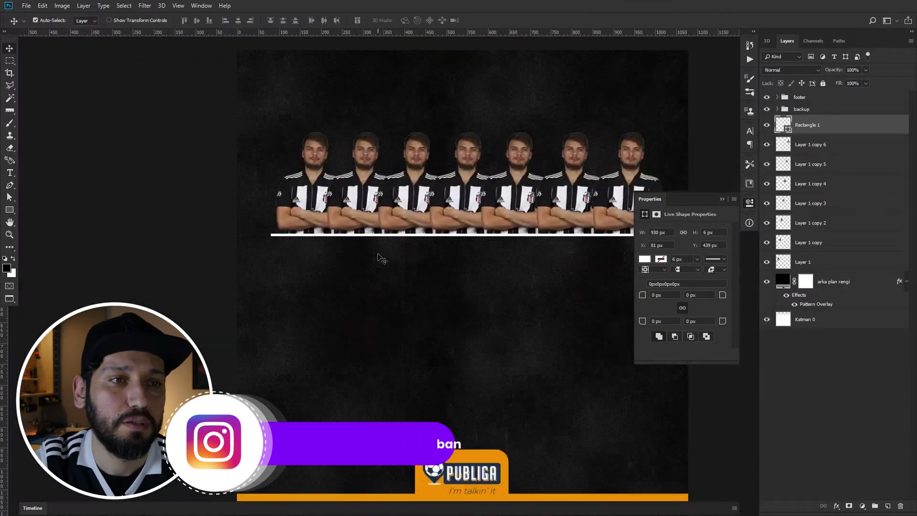
{"action": "key", "text": "ctrl+g"}
Duplicate the row group and move the copy below the first row.
{"action": "right_click", "coordinate": [806, 161]}
{"action": "key", "text": "v"}
{"action": "mouse_move", "coordinate": [526, 169]}
{"action": "left_mouse_down"}
{"action": "mouse_move", "coordinate": [526, 257]}
{"action": "mouse_move", "coordinate": [497, 230]}
{"action": "left_mouse_up"}
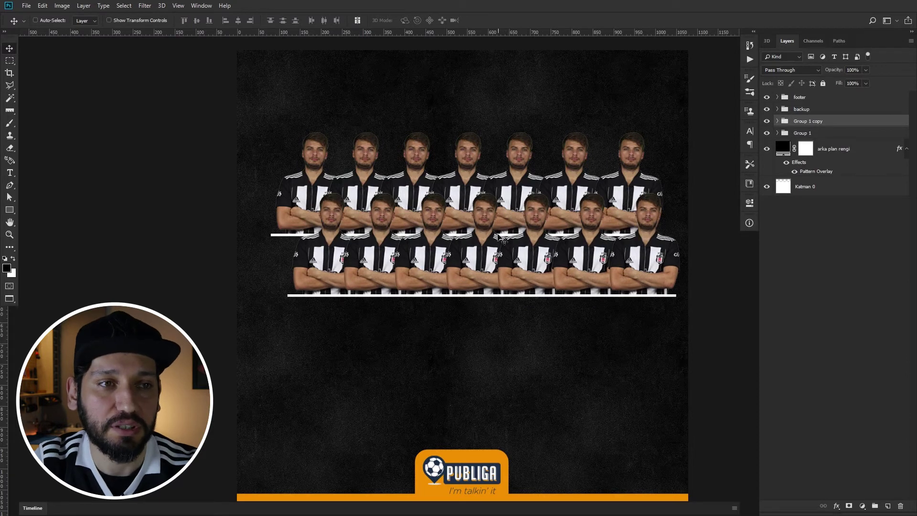
Duplicate the second row group into a third row lower down, then open the coach's photo.
{"action": "right_click", "coordinate": [825, 123]}
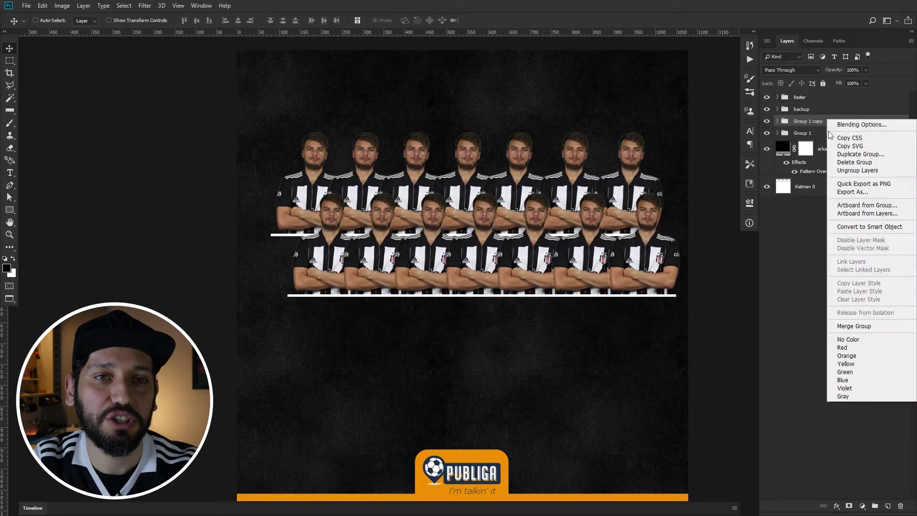
{"action": "left_click", "coordinate": [846, 162]}
{"action": "left_click_drag", "start_coordinate": [539, 240], "coordinate": [526, 234]}
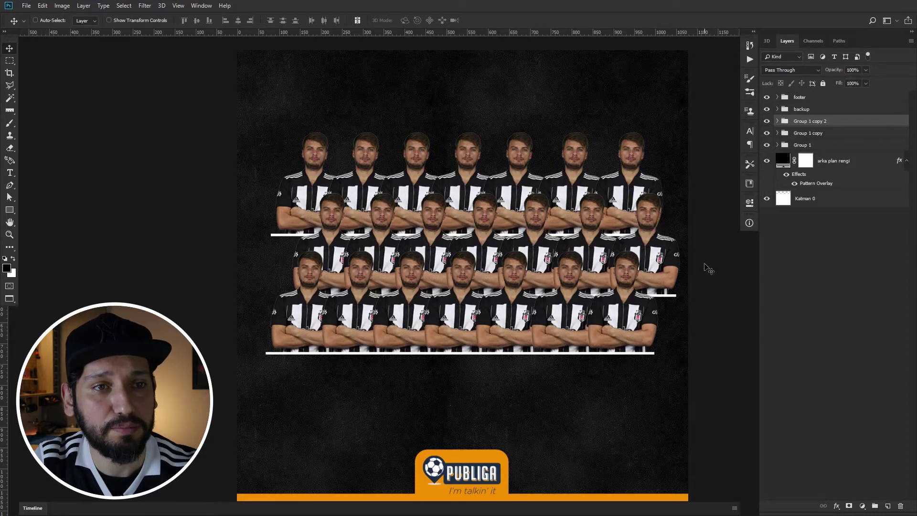
{"action": "key", "text": "ctrl+o"}
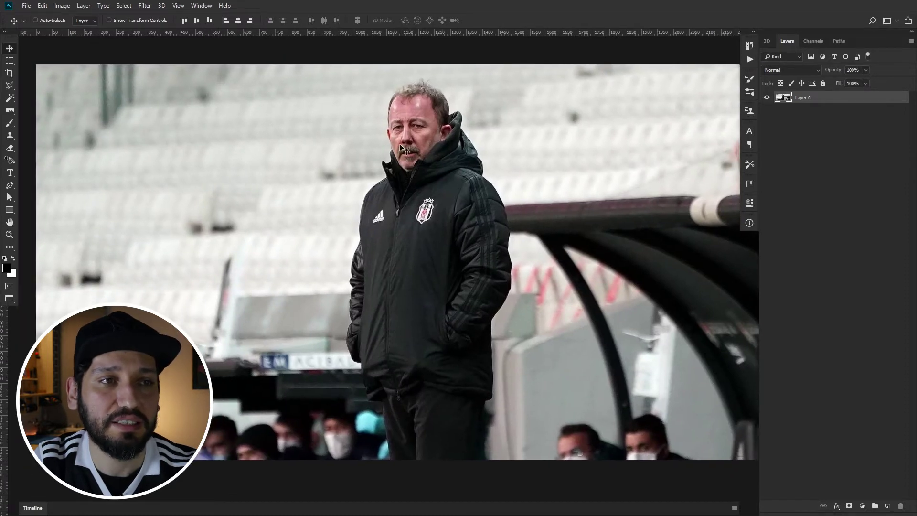
Bring the cut-out coach into the poster, set him low, and hide the three player rows.
{"action": "left_click_drag", "start_coordinate": [456, 216], "coordinate": [451, 212]}
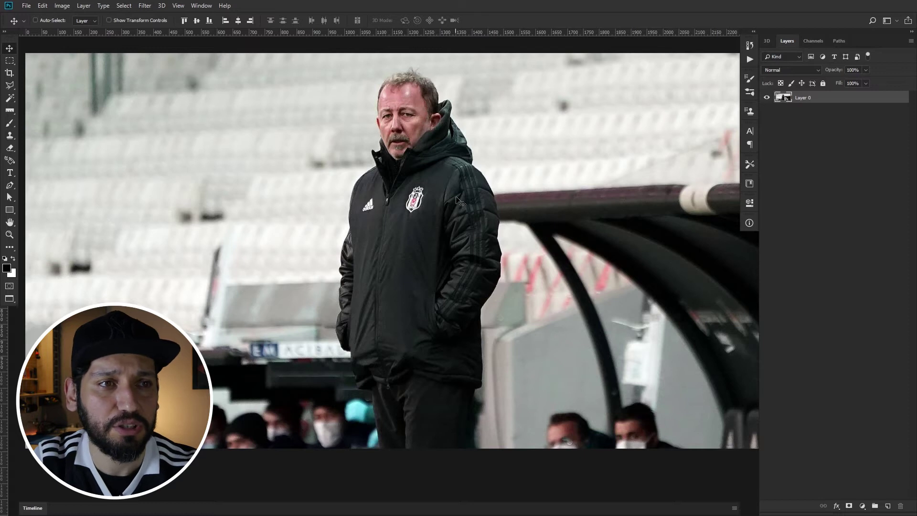
{"action": "left_click_drag", "start_coordinate": [450, 206], "coordinate": [449, 216]}
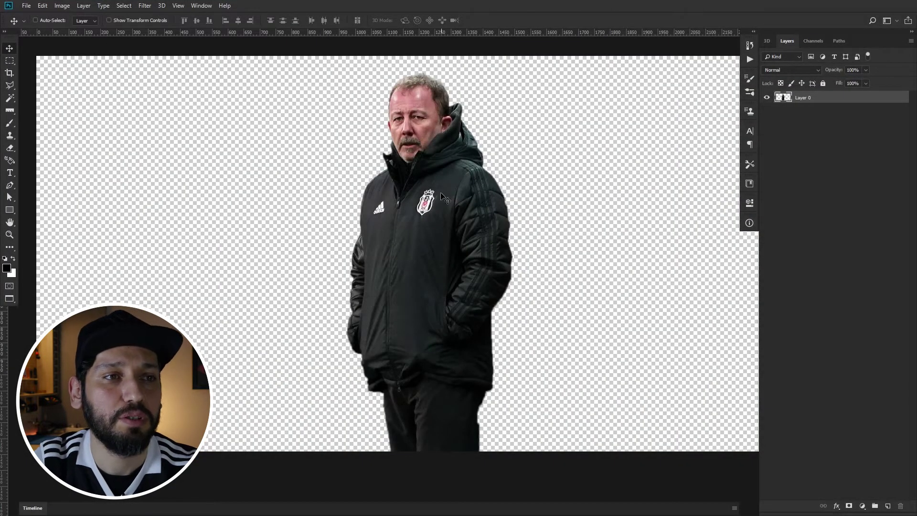
{"action": "scroll", "coordinate": [442, 196], "scroll_direction": "up", "scroll_amount": 2}
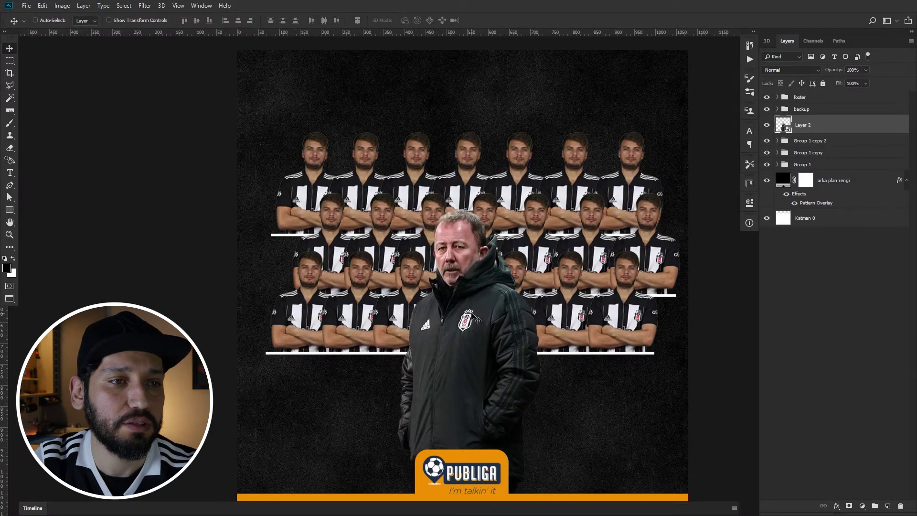
{"action": "mouse_move", "coordinate": [455, 212]}
{"action": "left_mouse_down"}
{"action": "mouse_move", "coordinate": [478, 308]}
{"action": "mouse_move", "coordinate": [478, 268]}
{"action": "left_mouse_up"}
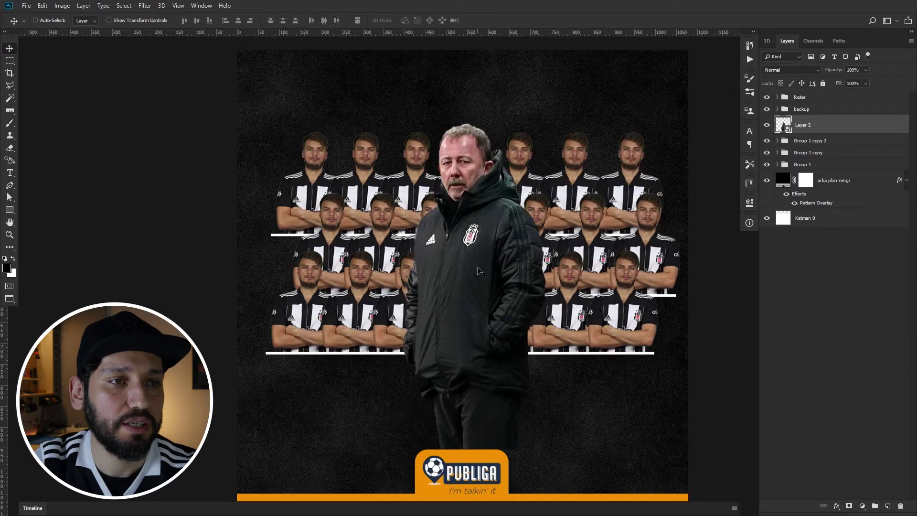
{"action": "left_click_drag", "start_coordinate": [423, 211], "coordinate": [428, 221]}
{"action": "mouse_move", "coordinate": [475, 362]}
{"action": "left_mouse_down"}
{"action": "mouse_move", "coordinate": [477, 383]}
{"action": "mouse_move", "coordinate": [463, 398]}
{"action": "left_mouse_up"}
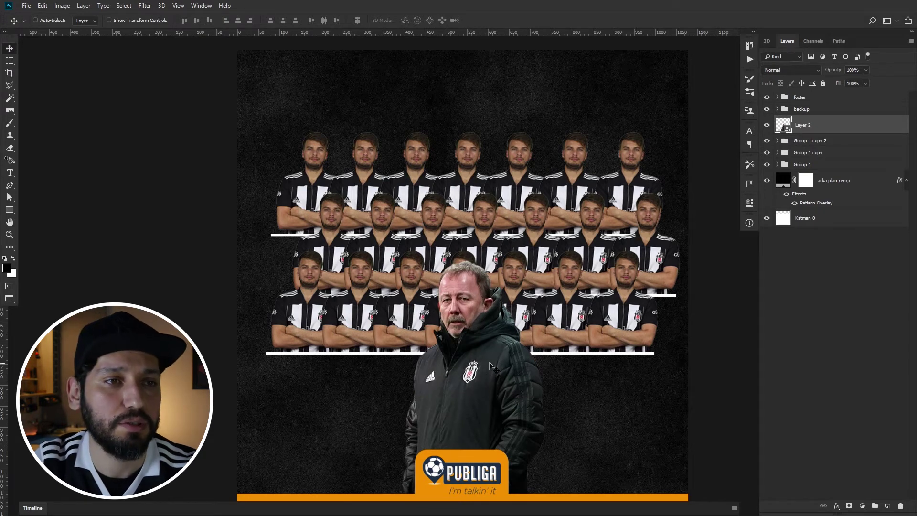
{"action": "left_click_drag", "start_coordinate": [767, 140], "coordinate": [766, 164]}
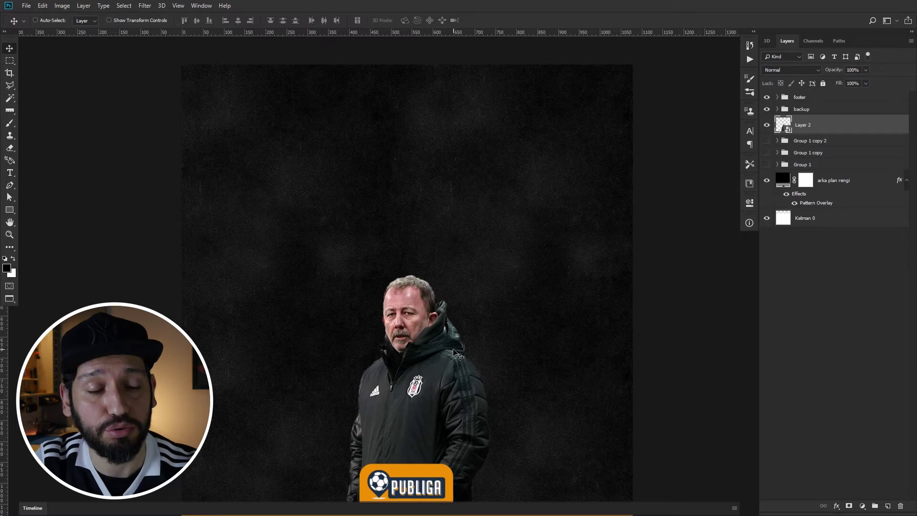
Hide the coach and type the headline '2020 - 2021 TÜRKİYE SÜPER LİG ŞAMPİYONU BEŞİKTAŞ'.
{"action": "left_click", "coordinate": [766, 125]}
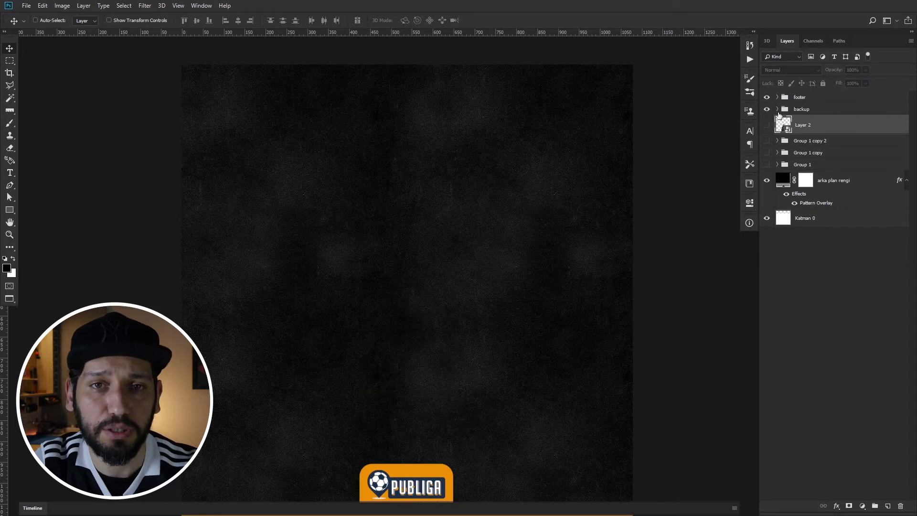
{"action": "key", "text": "t"}
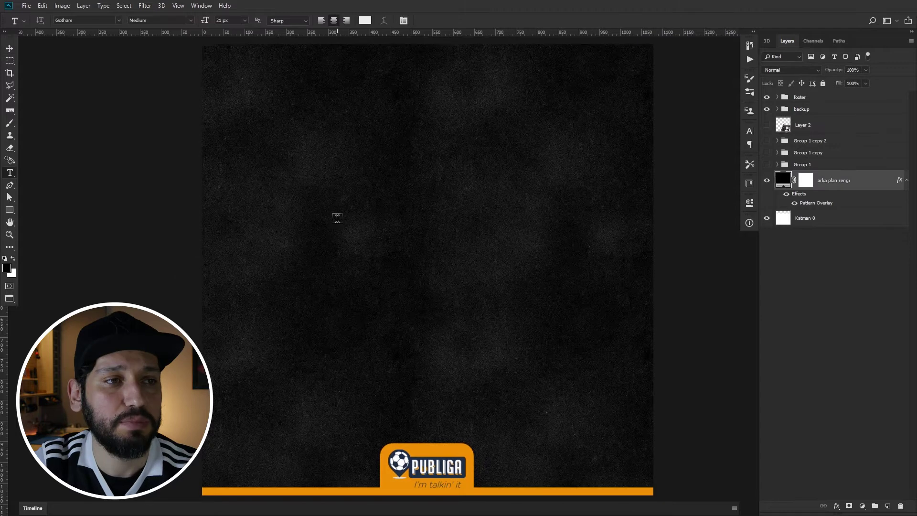
{"action": "left_click", "coordinate": [336, 220]}
{"action": "type", "text": "2020 - 2021 TÜRKİYE SÜPER LİG"}
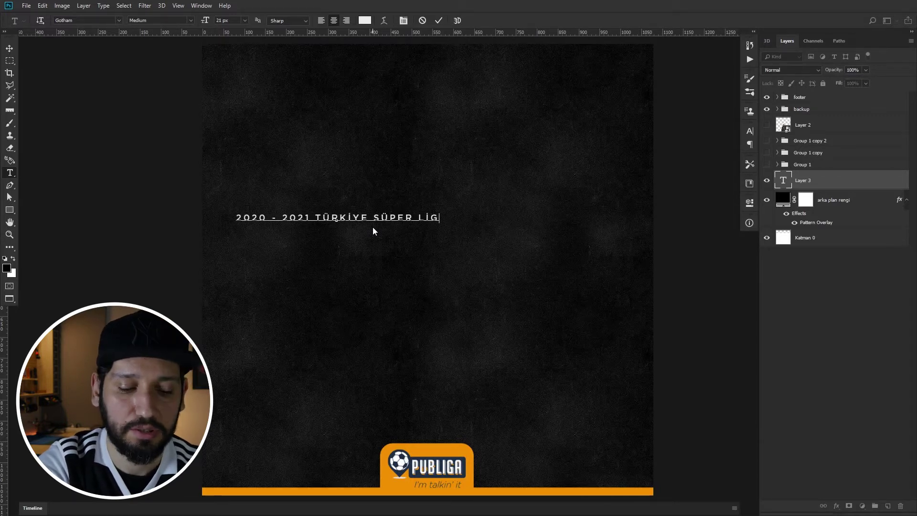
{"action": "type", "text": " ŞAMPİYONU "}
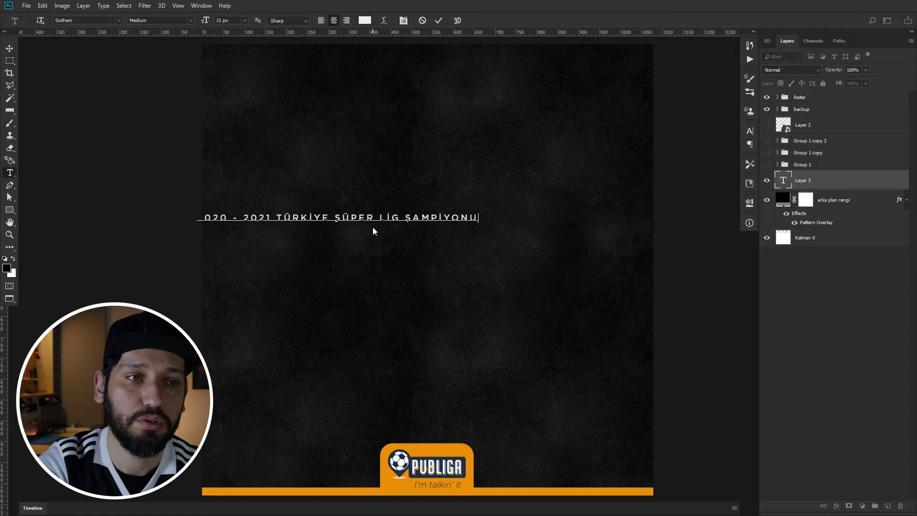
{"action": "type", "text": "BEŞİKTAŞ"}
{"action": "key", "text": "ctrl+Return"}
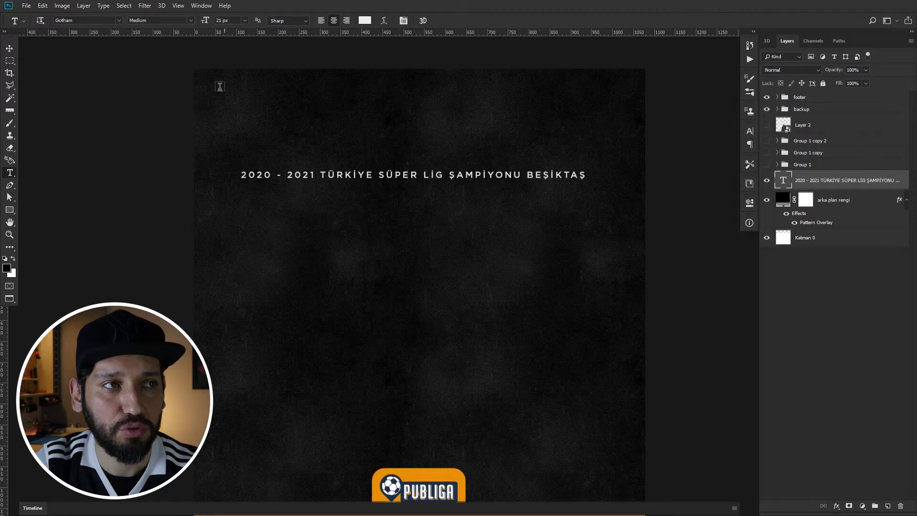
{"action": "left_click", "coordinate": [189, 21]}
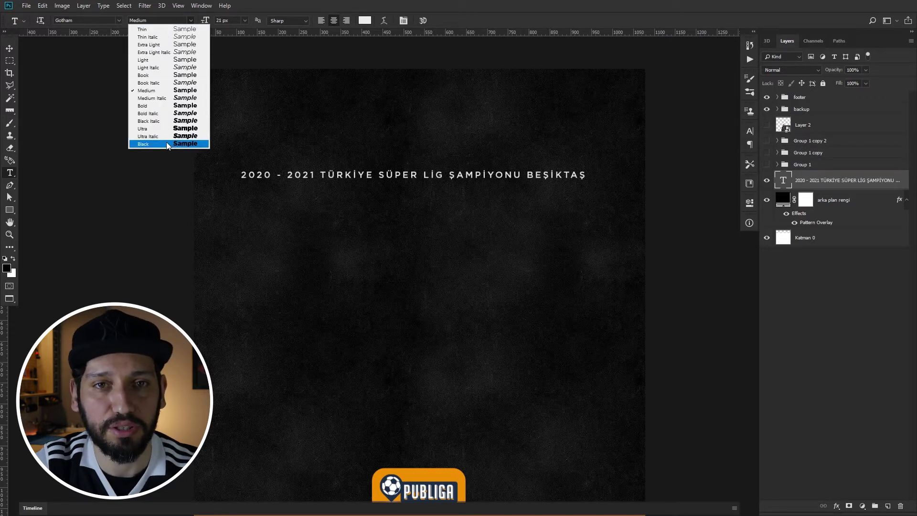
{"action": "left_click", "coordinate": [415, 4]}
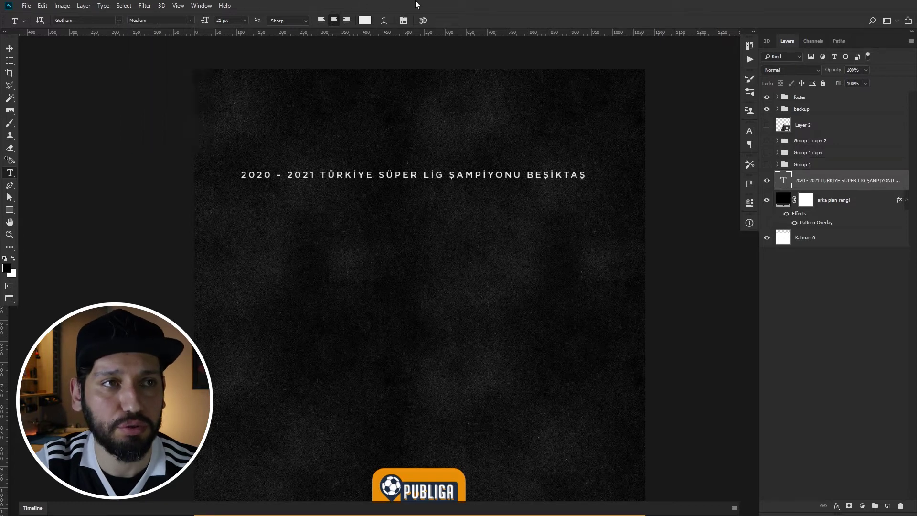
Move the headline near the top and delete BEŞİKTAŞ from its end.
{"action": "key", "text": "v"}
{"action": "left_click_drag", "start_coordinate": [401, 168], "coordinate": [403, 71]}
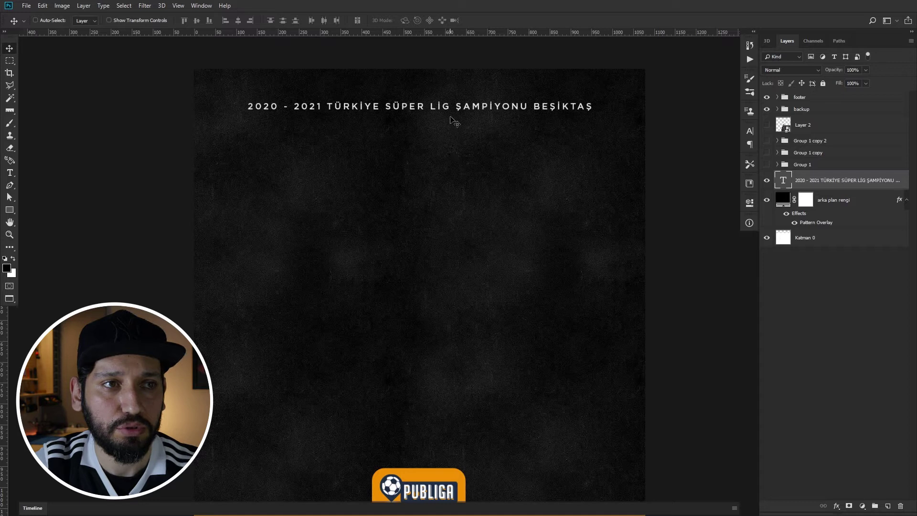
{"action": "key", "text": "t"}
{"action": "left_click_drag", "start_coordinate": [533, 106], "coordinate": [616, 105]}
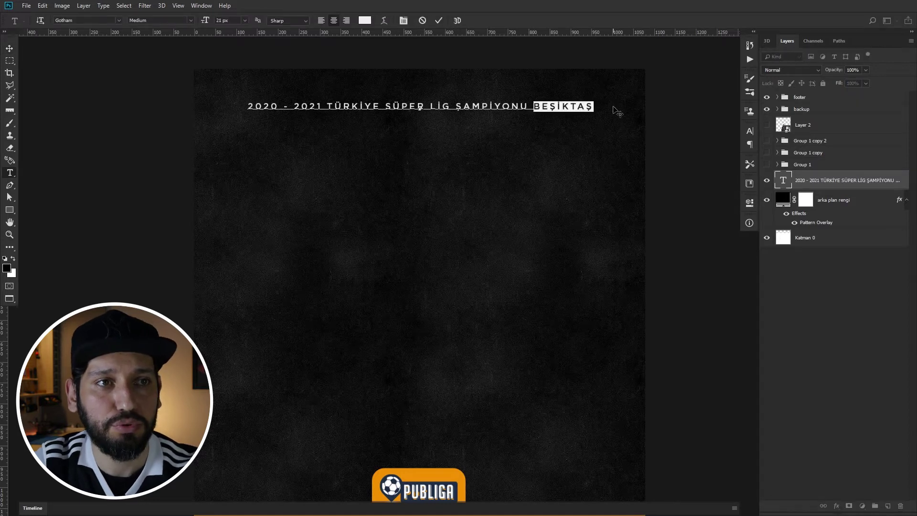
{"action": "key", "text": "BackSpace"}
{"action": "key", "text": "ctrl+Return"}
Duplicate the headline lower down and retype the copy as 'BEŞİKTAŞ'.
{"action": "key", "text": "v"}
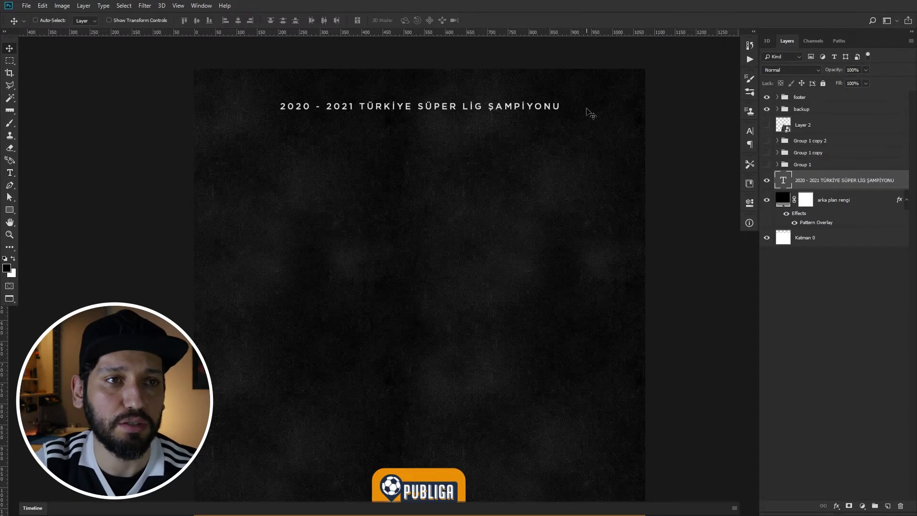
{"action": "left_click_drag", "start_coordinate": [490, 111], "coordinate": [492, 168]}
{"action": "double_click", "coordinate": [472, 166]}
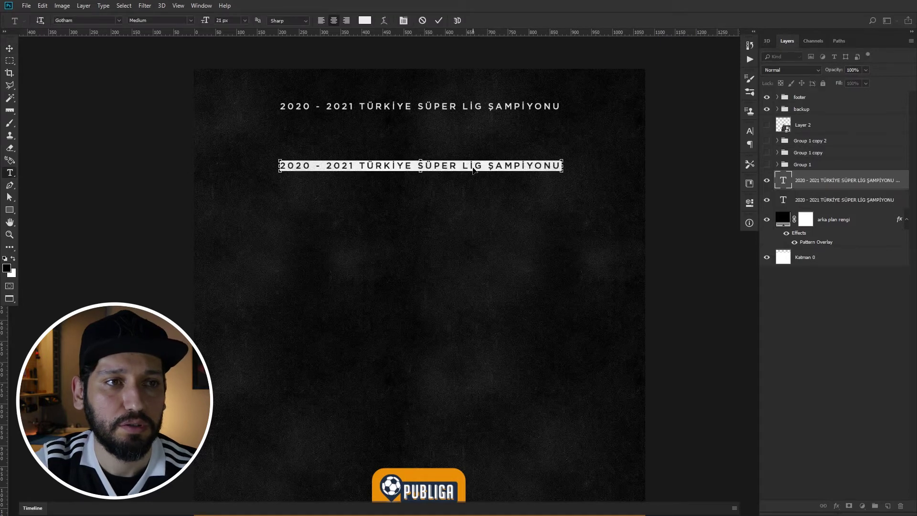
{"action": "type", "text": "BEŞİKTAŞ"}
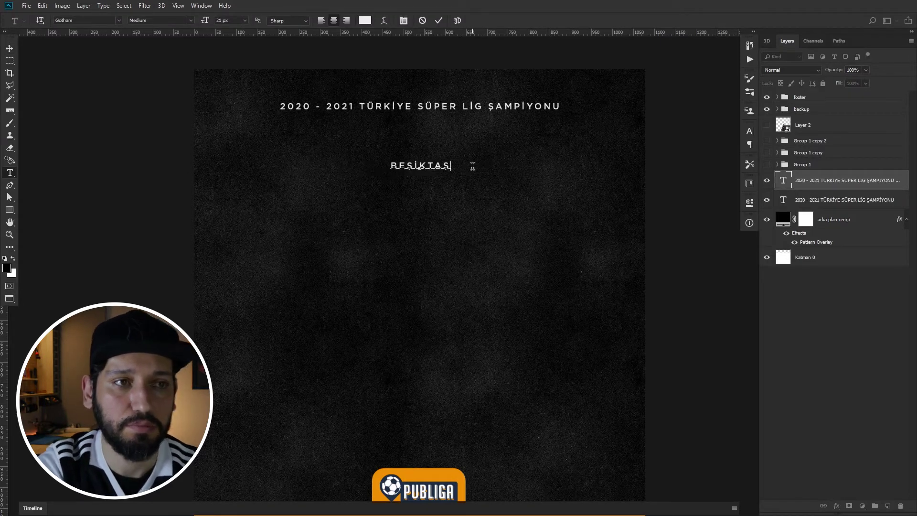
{"action": "key", "text": "ctrl+Return"}
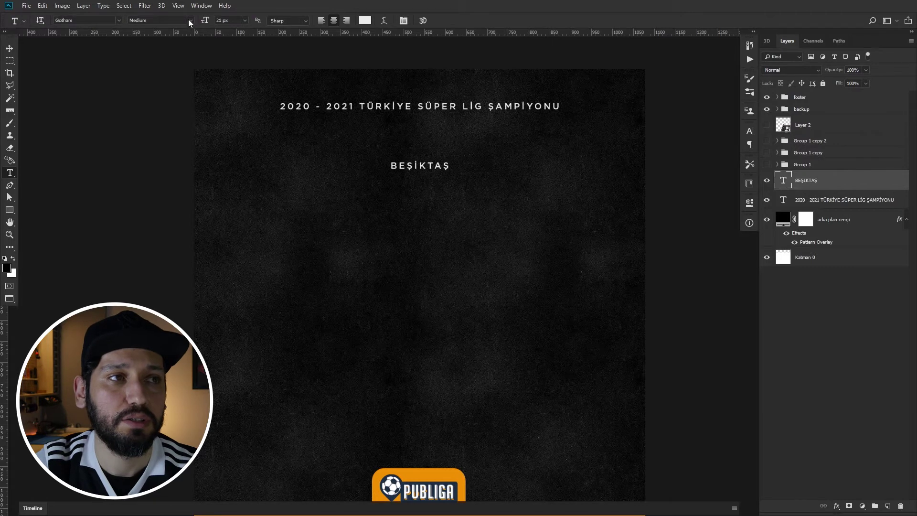
Set BEŞİKTAŞ to Ultra weight and scale it up from its centre.
{"action": "left_click", "coordinate": [191, 20]}
{"action": "left_click", "coordinate": [184, 129]}
{"action": "key", "text": "v"}
{"action": "key", "text": "ctrl+t"}
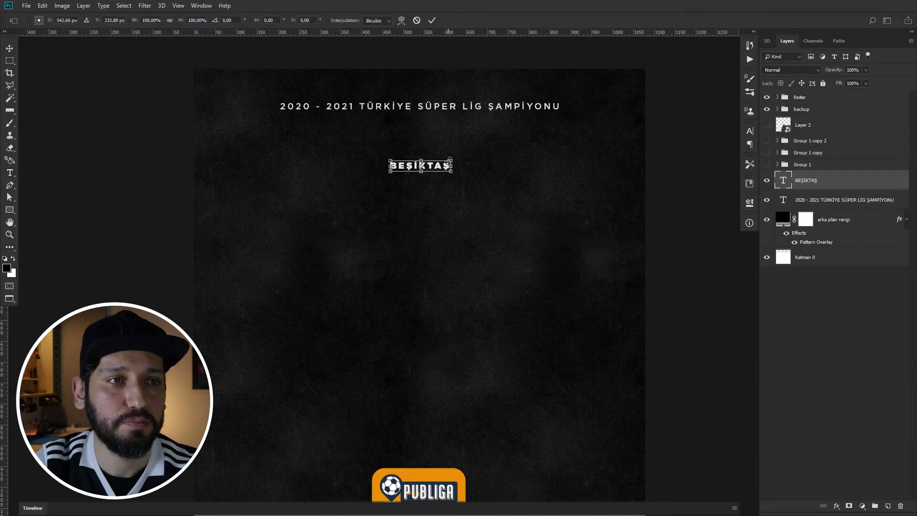
{"action": "left_click_drag", "start_coordinate": [450, 159], "coordinate": [556, 135]}
{"action": "key", "text": "Return"}
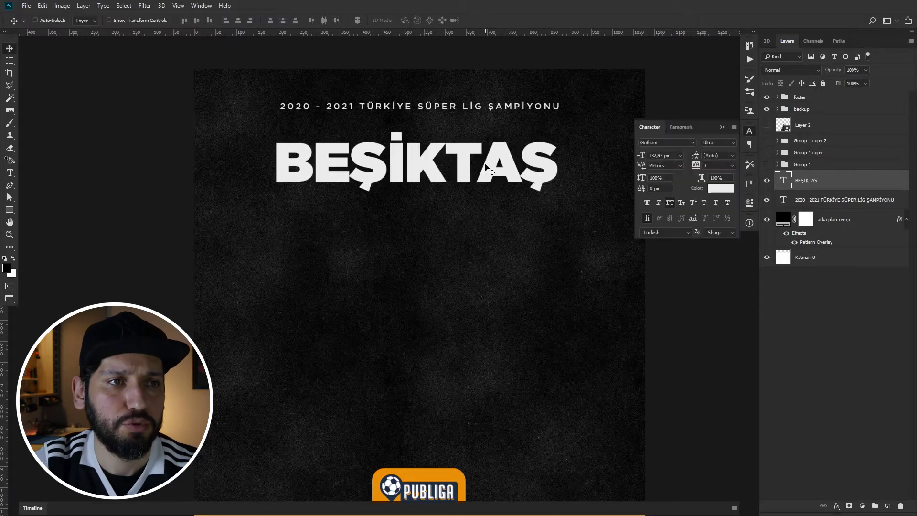
{"action": "left_click", "coordinate": [573, 182]}
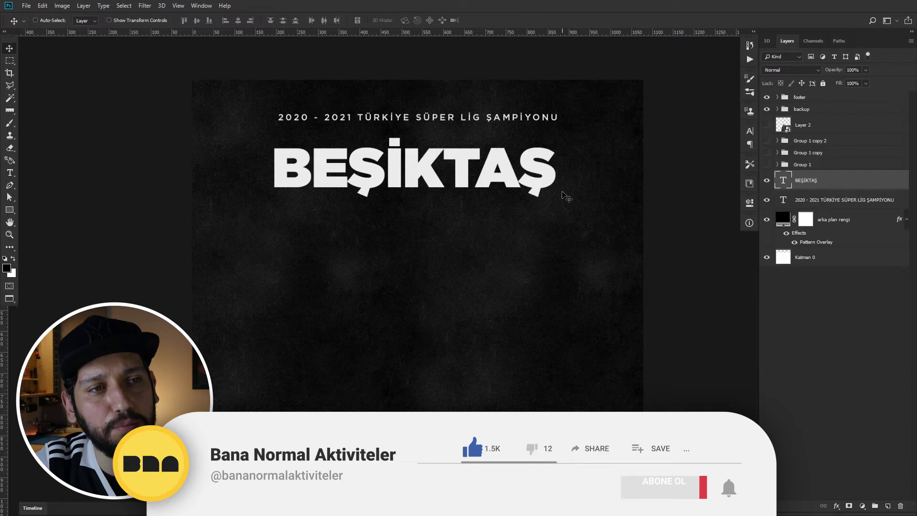
{"action": "scroll", "coordinate": [507, 220], "scroll_direction": "up", "scroll_amount": 1}
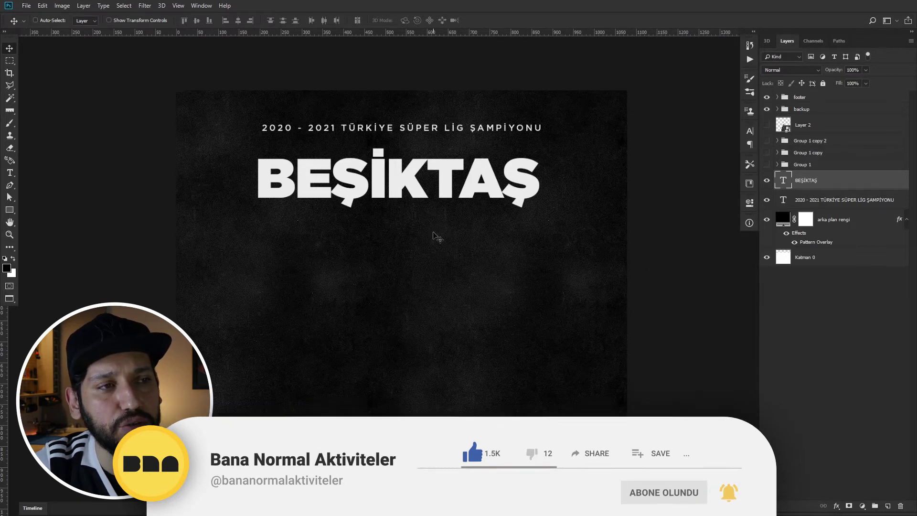
{"action": "scroll", "coordinate": [445, 233], "scroll_direction": "right", "scroll_amount": 2}
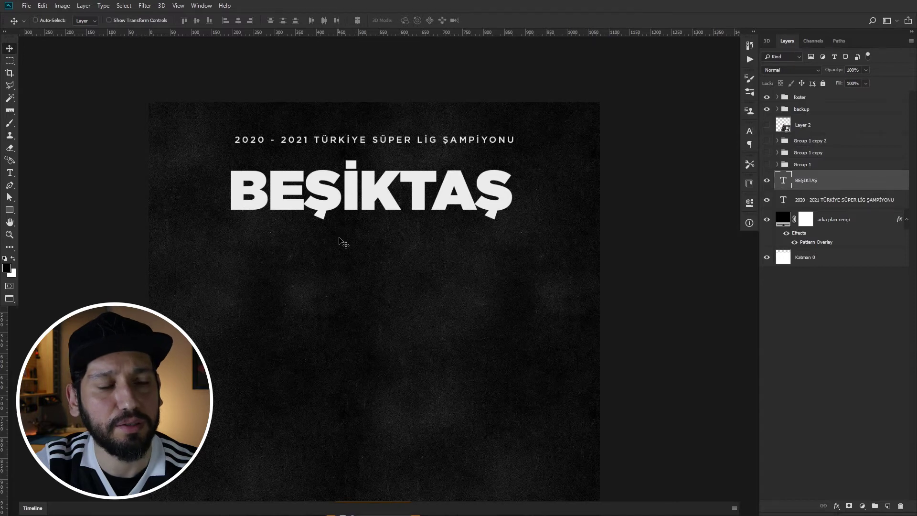
{"action": "scroll", "coordinate": [334, 221], "scroll_direction": "down", "scroll_amount": 1}
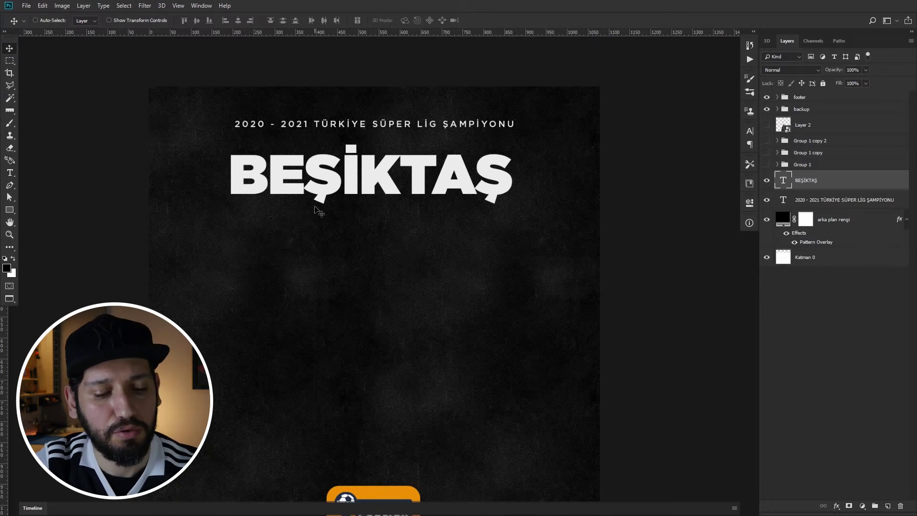
Try the Alfa Slab One font on the title.
{"action": "key", "text": "t"}
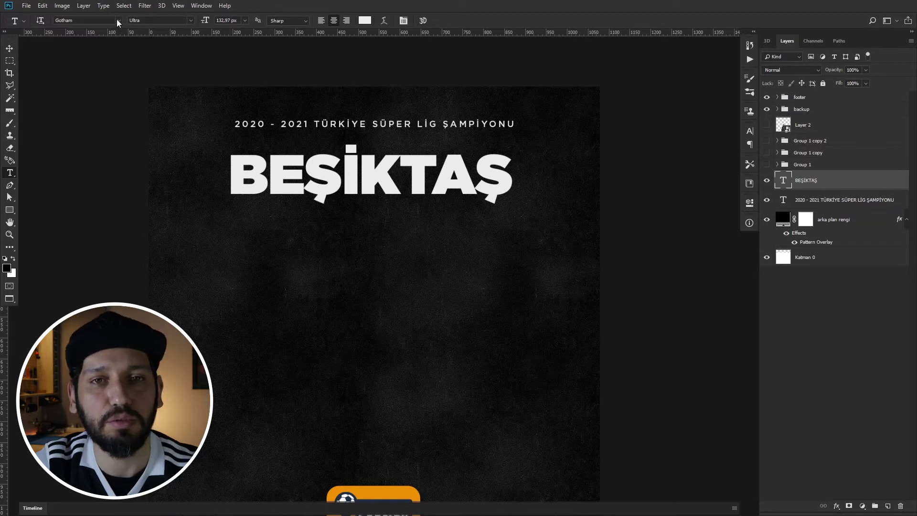
{"action": "left_click", "coordinate": [118, 21]}
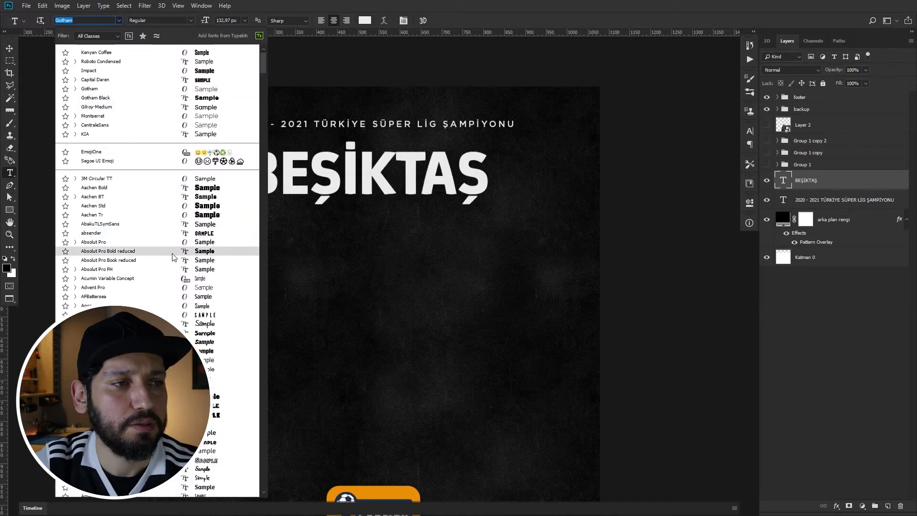
{"action": "scroll", "coordinate": [172, 329], "scroll_direction": "down", "scroll_amount": 2}
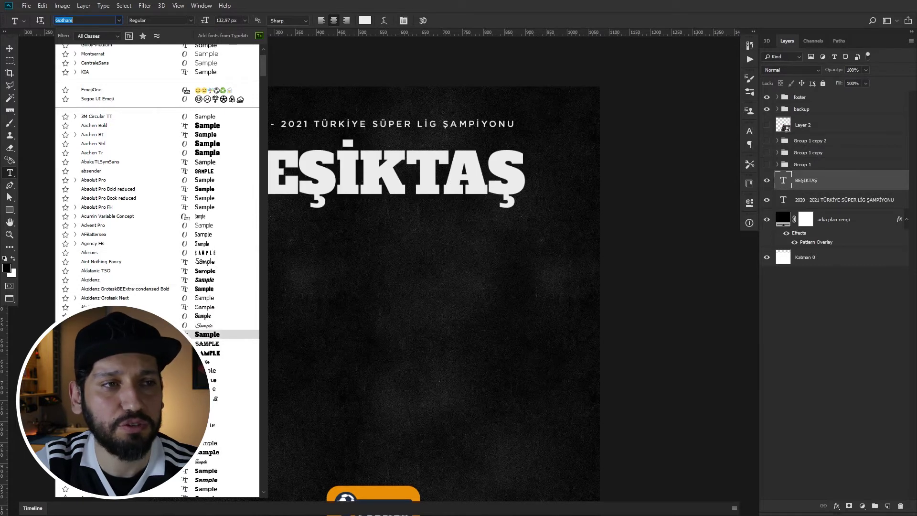
{"action": "left_click", "coordinate": [172, 333]}
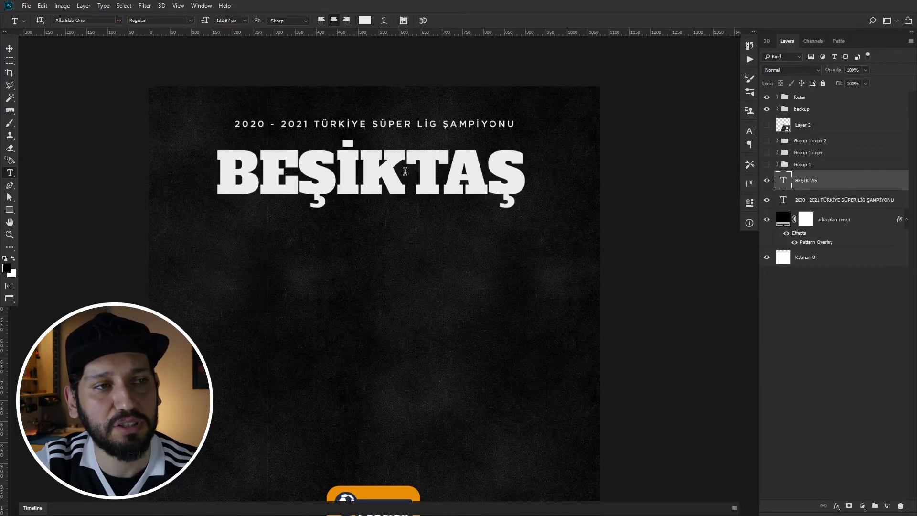
Change the title font to Capital Daren.
{"action": "key", "text": "v"}
{"action": "key", "text": "t"}
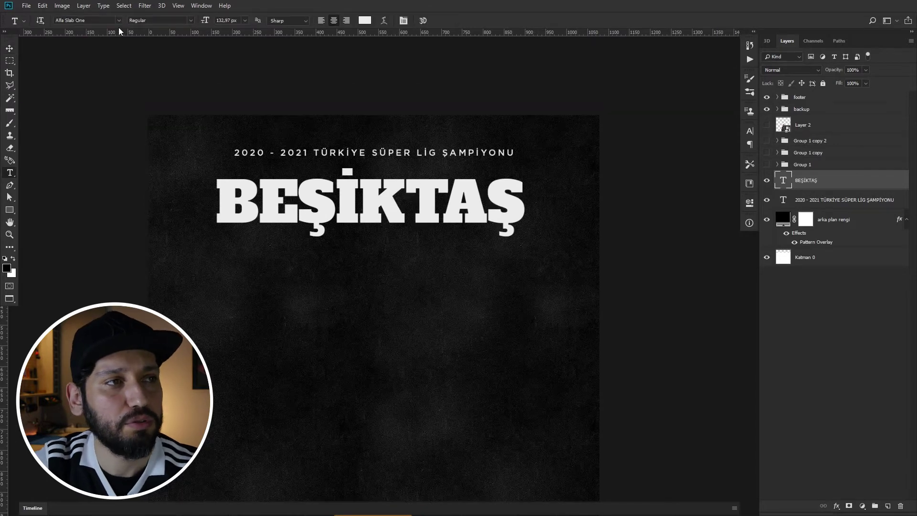
{"action": "left_click", "coordinate": [119, 21]}
{"action": "scroll", "coordinate": [153, 268], "scroll_direction": "down", "scroll_amount": 5}
{"action": "scroll", "coordinate": [159, 282], "scroll_direction": "down", "scroll_amount": 5}
{"action": "scroll", "coordinate": [162, 292], "scroll_direction": "down", "scroll_amount": 5}
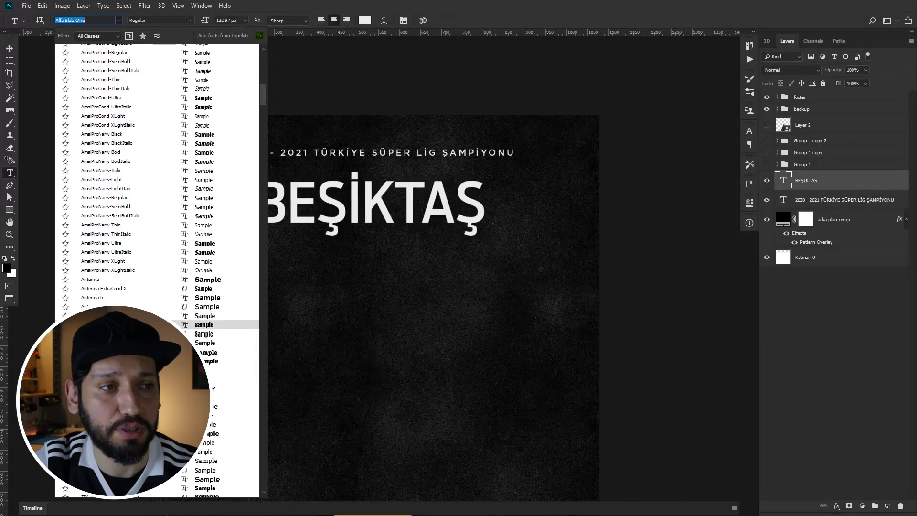
{"action": "scroll", "coordinate": [158, 325], "scroll_direction": "down", "scroll_amount": 3}
{"action": "scroll", "coordinate": [157, 334], "scroll_direction": "down", "scroll_amount": 3}
{"action": "scroll", "coordinate": [158, 334], "scroll_direction": "down", "scroll_amount": 2}
{"action": "left_click", "coordinate": [143, 335]}
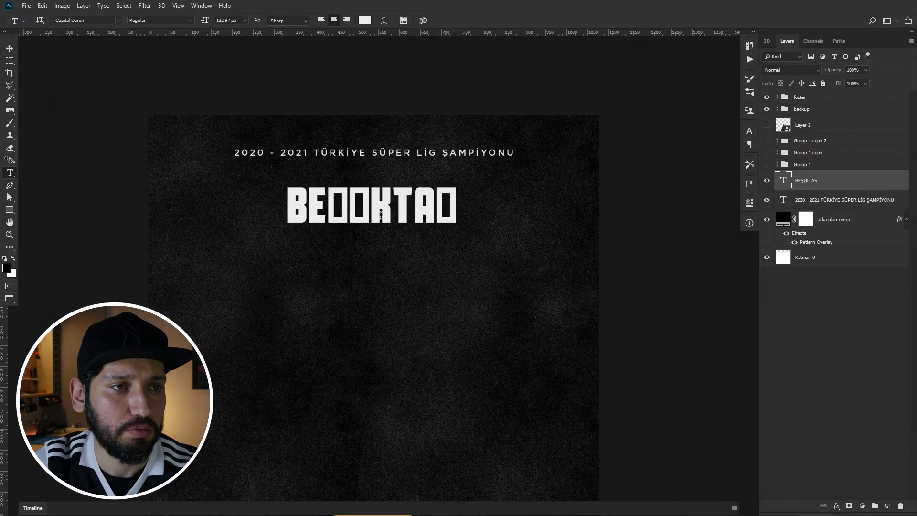
Replace the missing-glyph boxes after 'BE' with 'SI'.
{"action": "left_click_drag", "start_coordinate": [330, 201], "coordinate": [367, 201]}
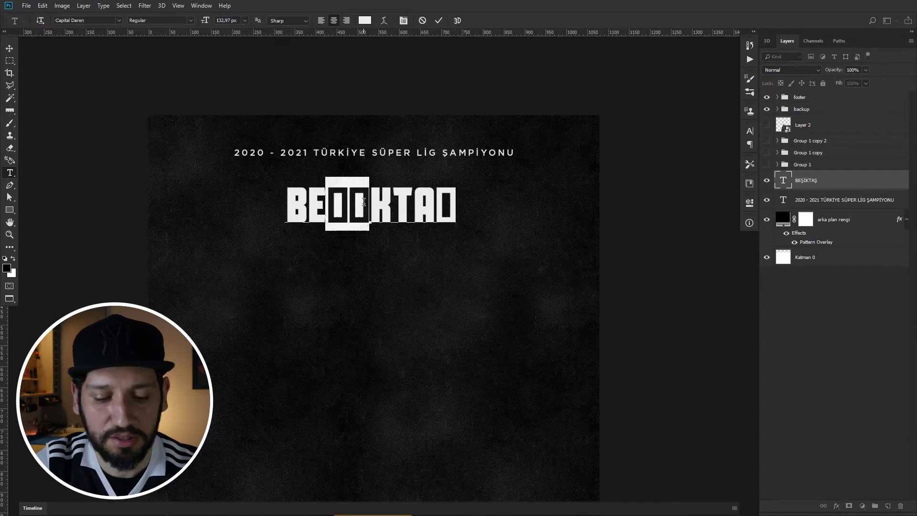
{"action": "type", "text": "S"}
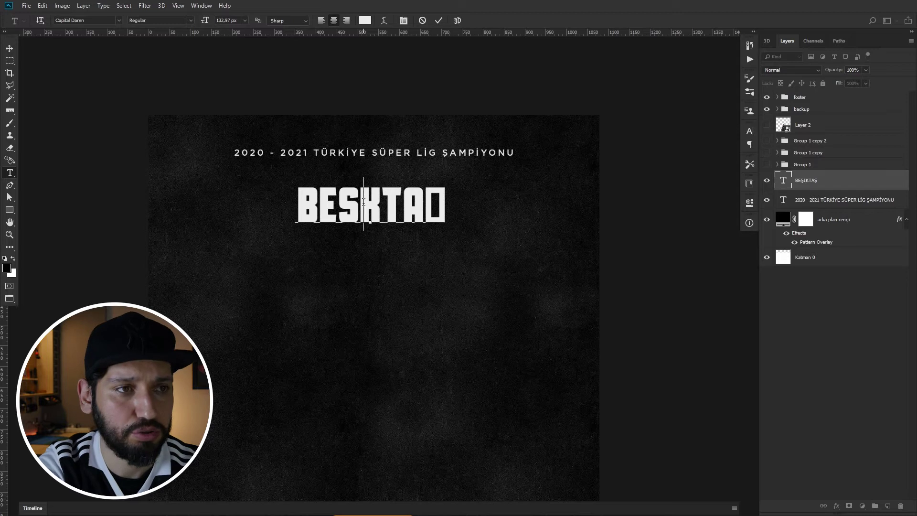
{"action": "type", "text": "I"}
{"action": "key", "text": "BackSpace"}
Finish spelling BESIKTAS and enlarge the title to about 157%.
{"action": "type", "text": "S"}
{"action": "key", "text": "ctrl+Return"}
{"action": "key", "text": "v"}
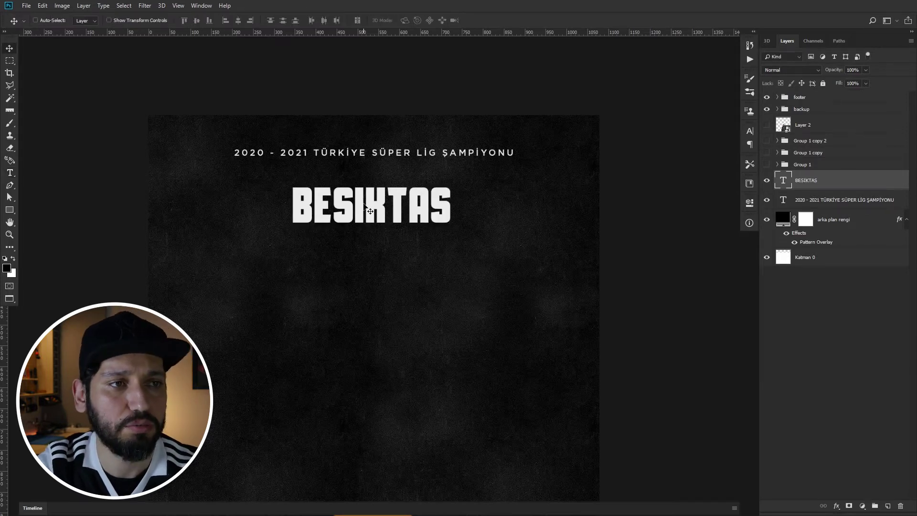
{"action": "key", "text": "ctrl+t"}
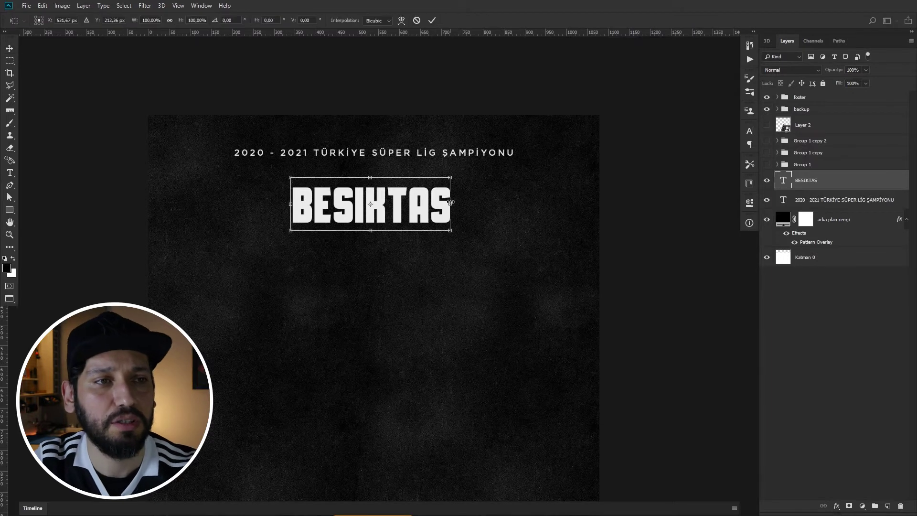
{"action": "left_click_drag", "start_coordinate": [450, 178], "coordinate": [495, 163]}
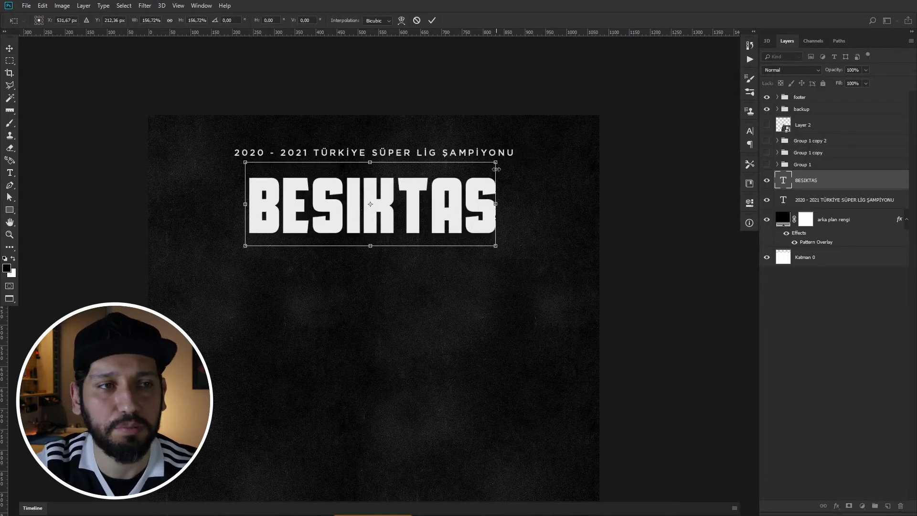
{"action": "key", "text": "Return"}
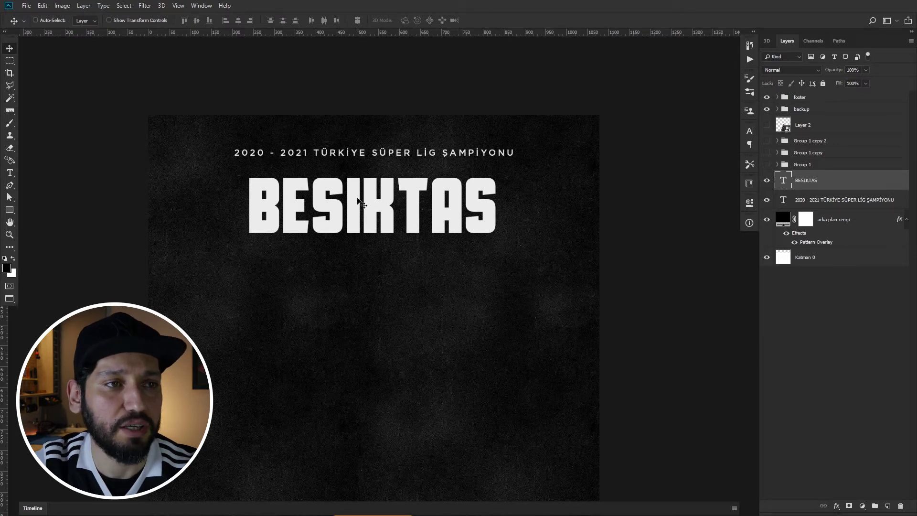
Enlarge BESIKTAS further, by about 11% and then about 17%.
{"action": "key", "text": "ctrl+t"}
{"action": "left_click_drag", "start_coordinate": [497, 147], "coordinate": [510, 143]}
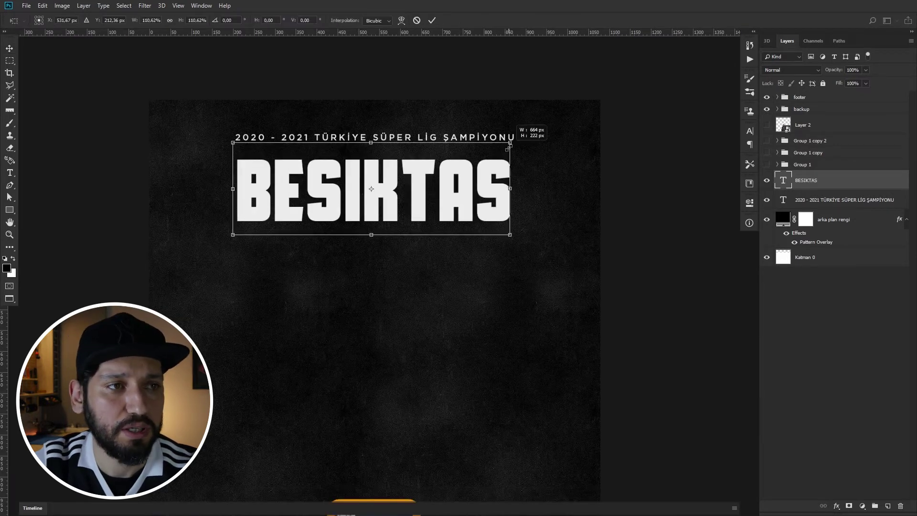
{"action": "key", "text": "Return"}
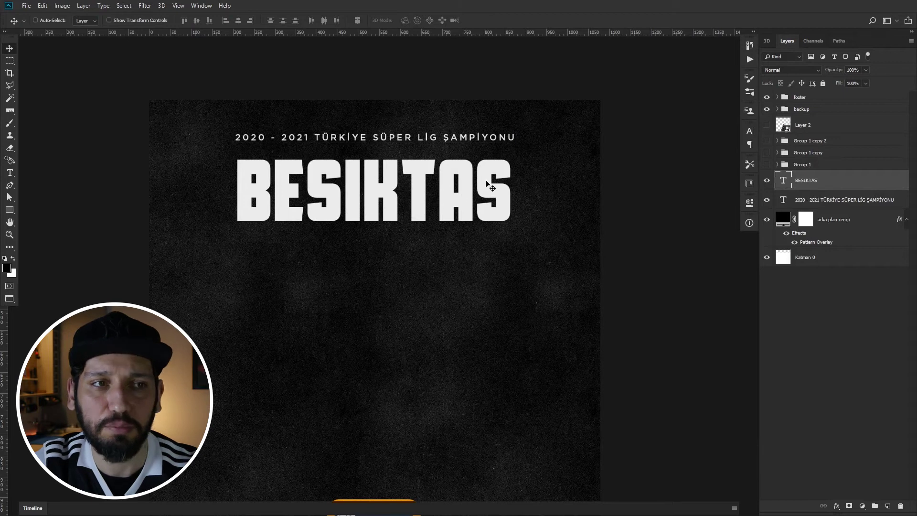
{"action": "left_click_drag", "start_coordinate": [472, 197], "coordinate": [481, 192]}
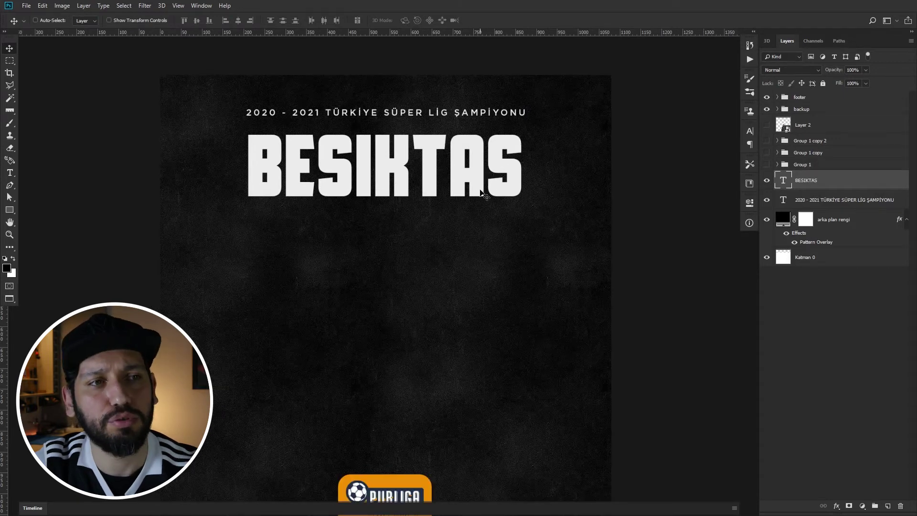
{"action": "scroll", "coordinate": [477, 192], "scroll_direction": "up", "scroll_amount": 1}
{"action": "key", "text": "ctrl+t"}
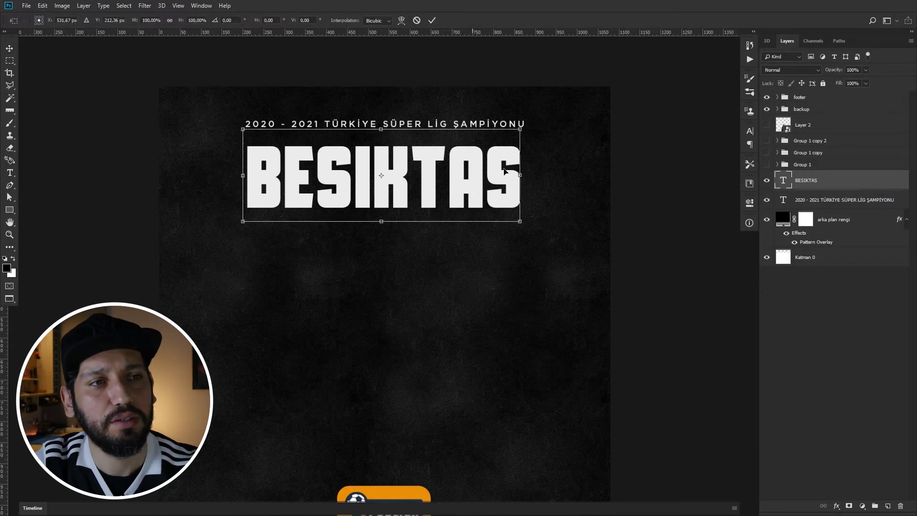
{"action": "scroll", "coordinate": [478, 191], "scroll_direction": "down", "scroll_amount": 2}
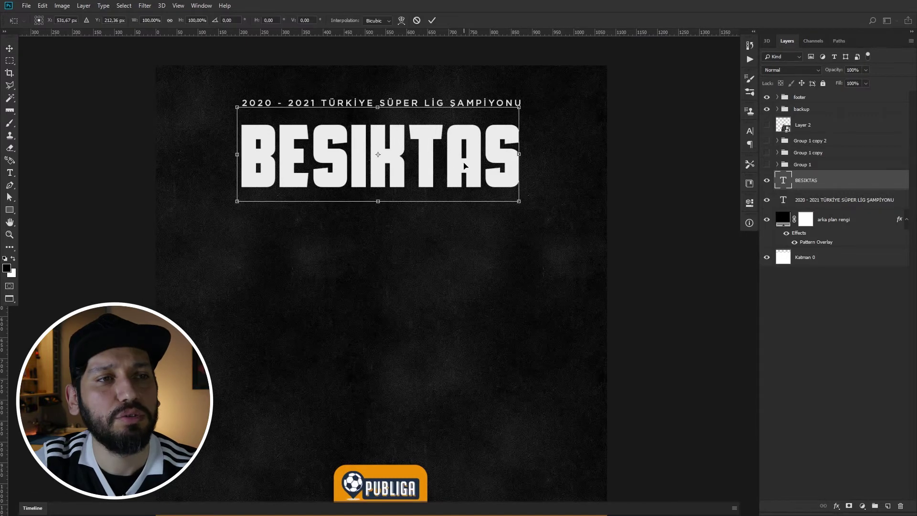
{"action": "left_click_drag", "start_coordinate": [518, 106], "coordinate": [542, 99]}
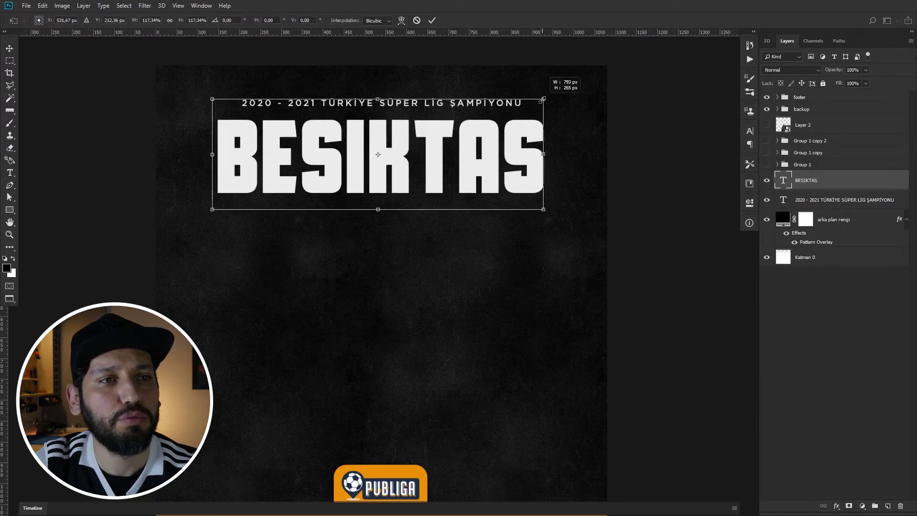
{"action": "key", "text": "Return"}
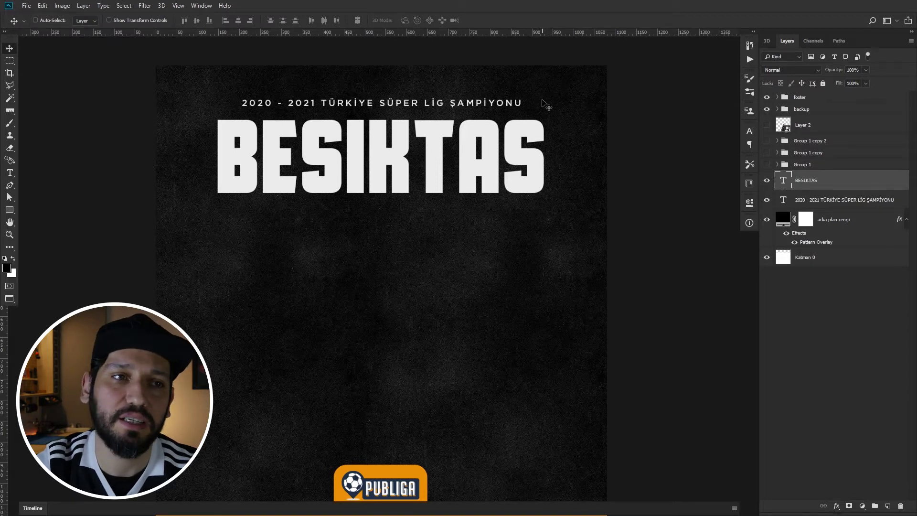
Scale both title texts to about 105% and nudge BESIKTAS down slightly.
{"action": "key", "text": "ctrl+minus"}
{"action": "key", "text": "ctrl+t"}
{"action": "left_click_drag", "start_coordinate": [525, 224], "coordinate": [529, 227]}
{"action": "key", "text": "Return"}
{"action": "key", "text": "ctrl+plus"}
{"action": "key", "text": "shift+Down"}
{"action": "key", "text": "shift+Down"}
{"action": "key", "text": "shift+Down"}
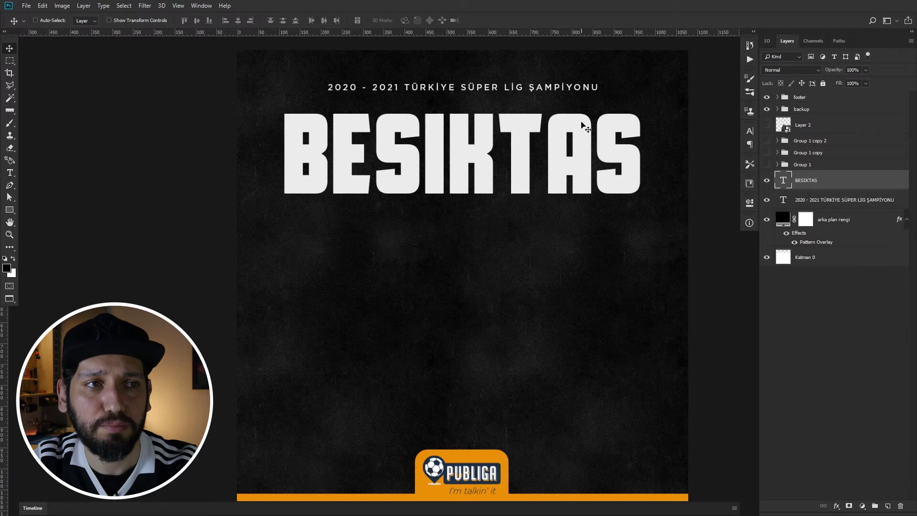
{"action": "key", "text": "ctrl+minus"}
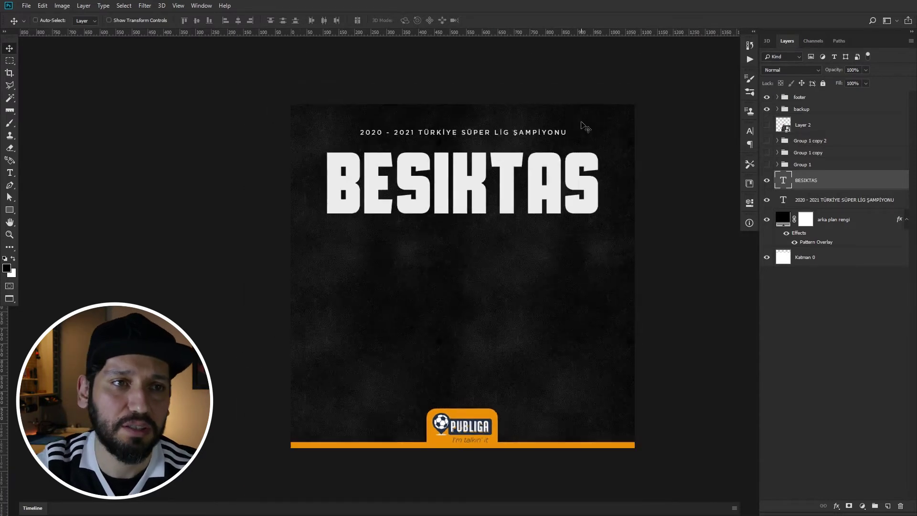
Move both title lines up together and nudge BESIKTAS a little higher.
{"action": "left_click", "coordinate": [529, 136], "text": "ctrl+shift"}
{"action": "left_click_drag", "start_coordinate": [529, 135], "coordinate": [528, 129]}
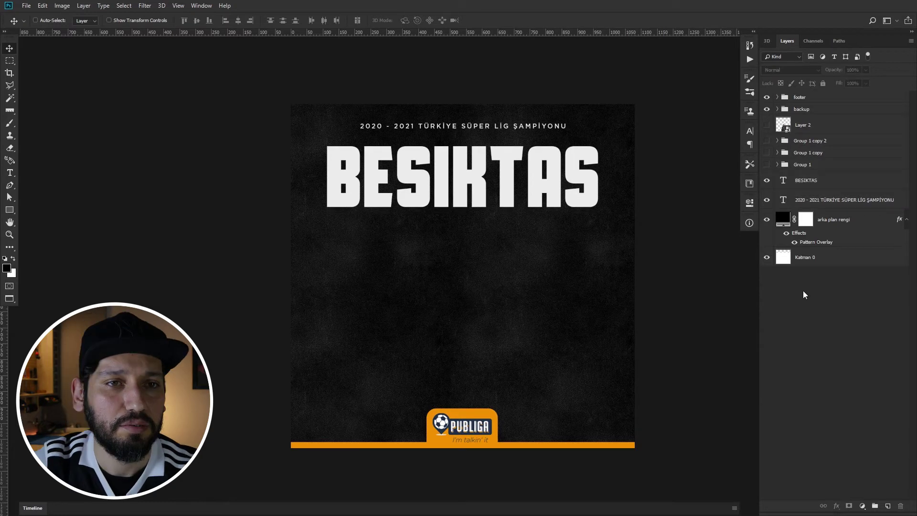
{"action": "left_click", "coordinate": [553, 192], "text": "ctrl"}
{"action": "key", "text": "shift+Up"}
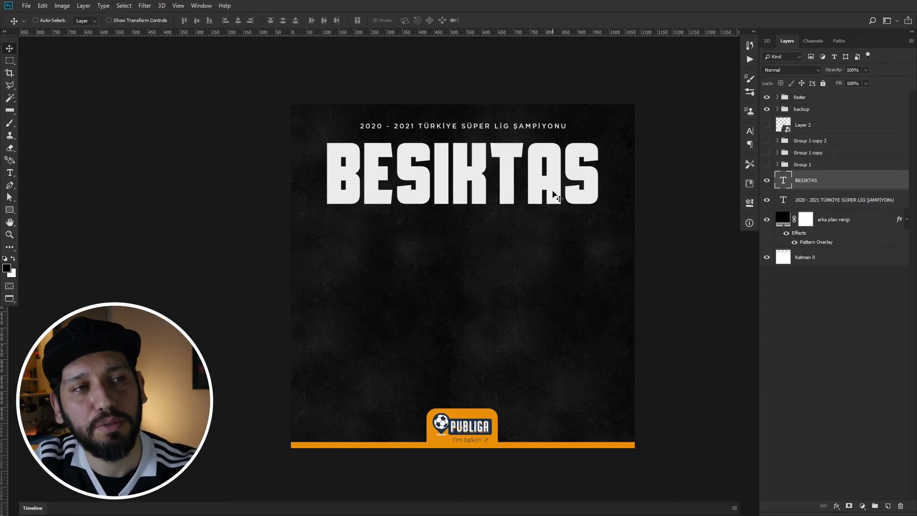
Widen the subtitle's letter tracking from 300 to about 500.
{"action": "double_click", "coordinate": [387, 120]}
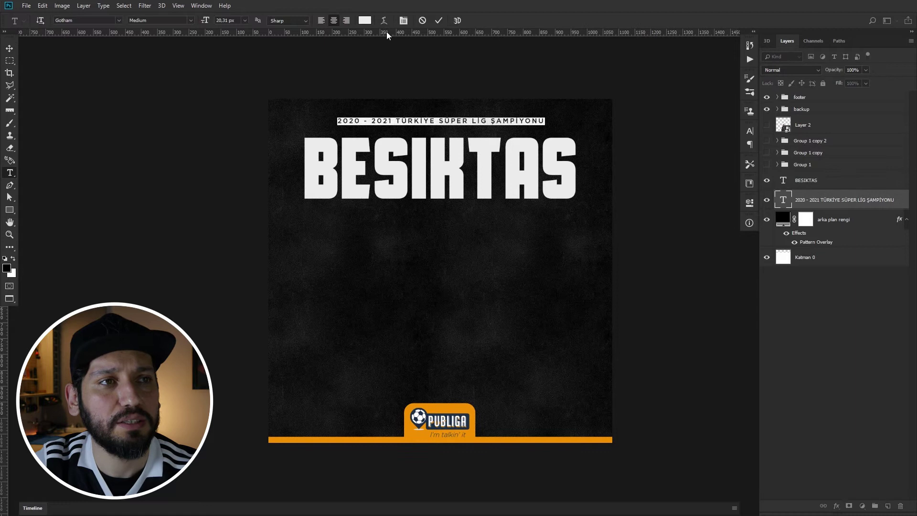
{"action": "key", "text": "ctrl+t"}
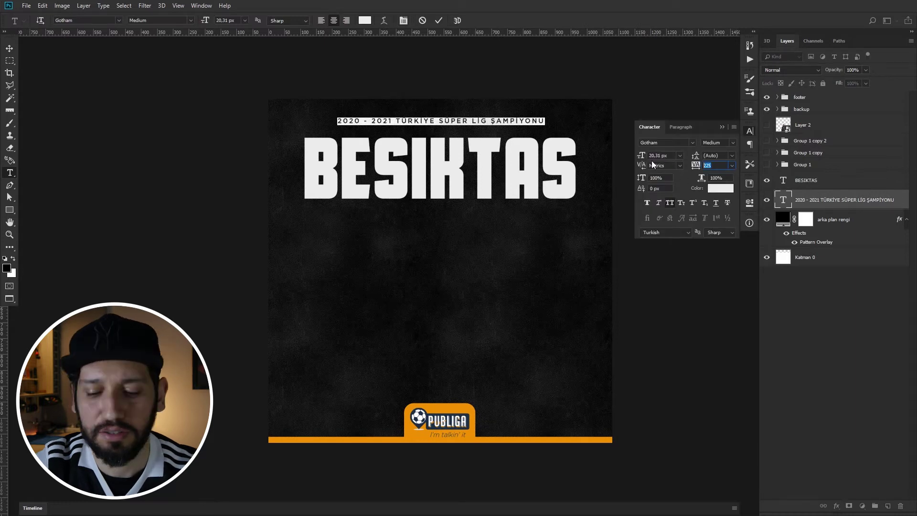
{"action": "type", "text": "300"}
{"action": "key", "text": "Return"}
{"action": "left_click_drag", "start_coordinate": [700, 167], "coordinate": [691, 167]}
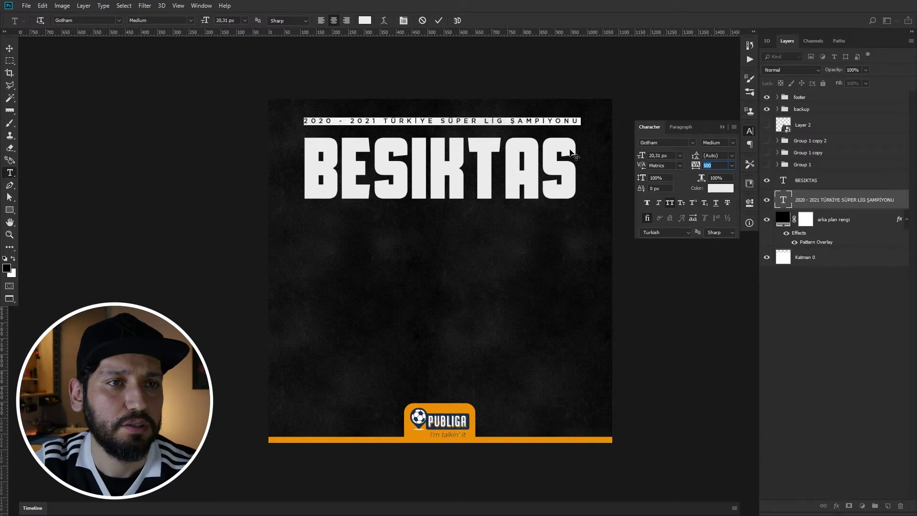
{"action": "key", "text": "ctrl+Return"}
Move the subtitle down, then nudge both titles into alignment.
{"action": "key", "text": "v"}
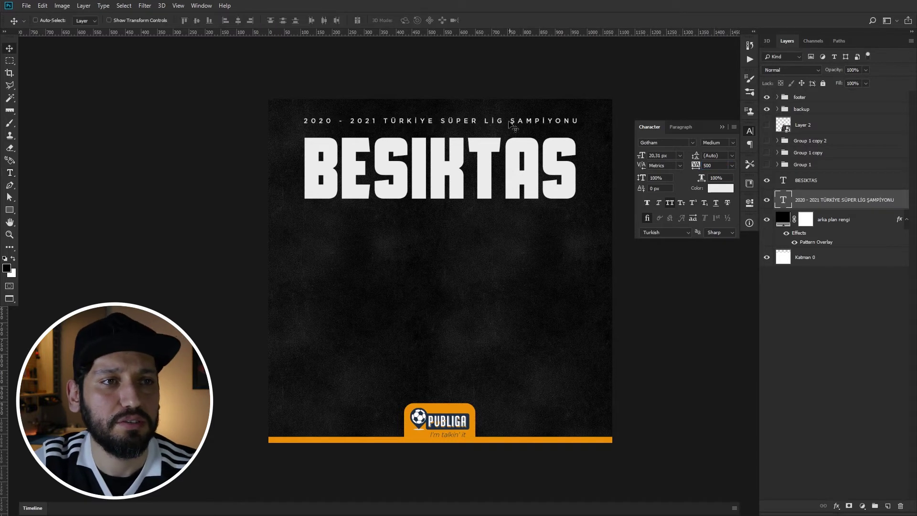
{"action": "left_click_drag", "start_coordinate": [503, 123], "coordinate": [520, 138]}
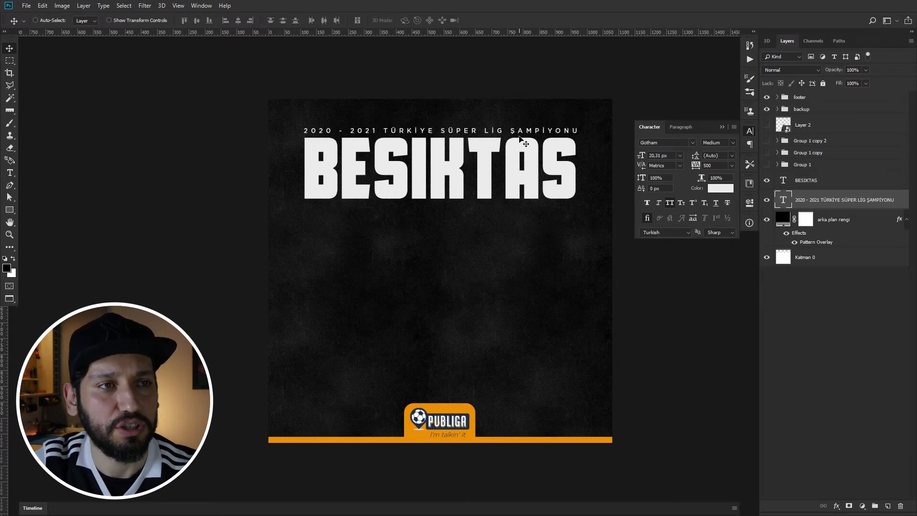
{"action": "key", "text": "shift+Up"}
{"action": "key", "text": "shift+Up"}
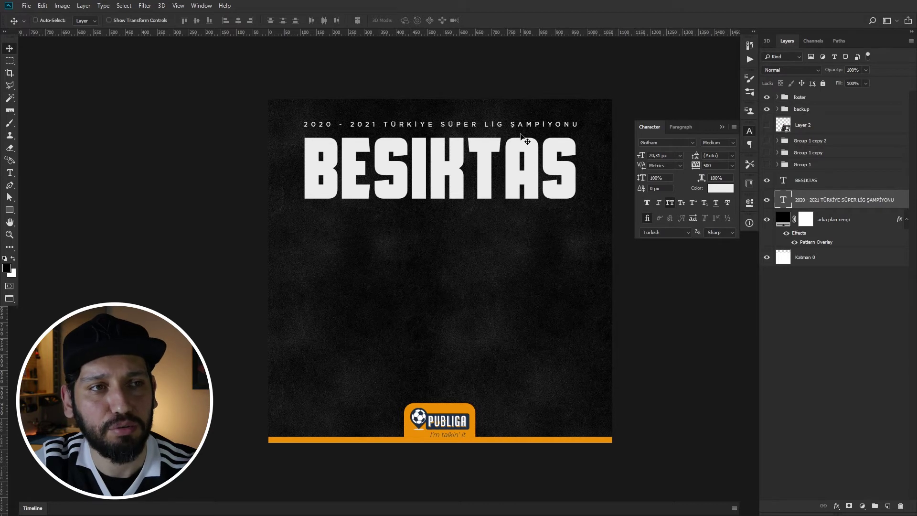
{"action": "left_click", "coordinate": [518, 171], "text": "ctrl+shift"}
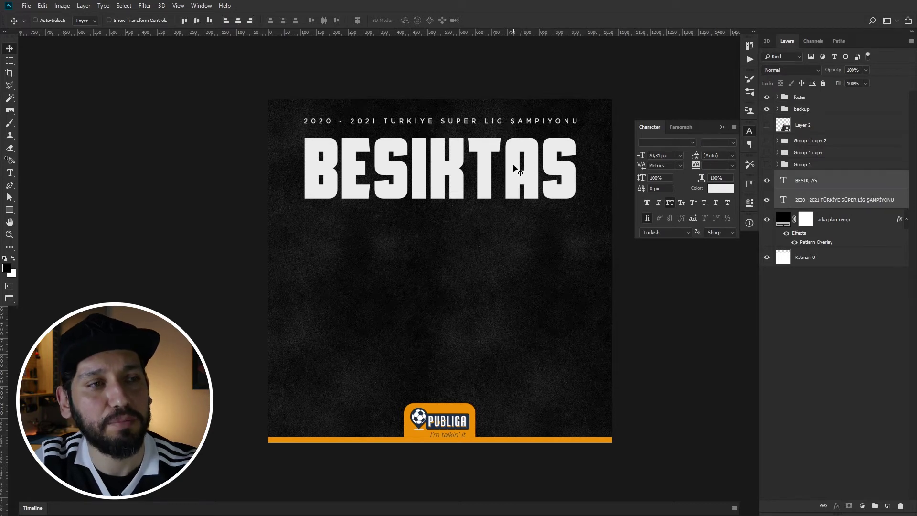
{"action": "key", "text": "shift+Down"}
{"action": "key", "text": "shift+Down"}
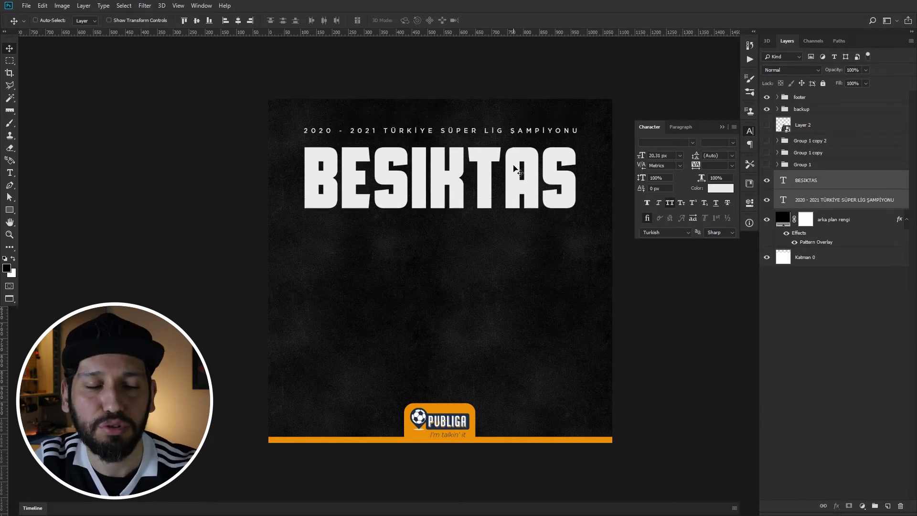
{"action": "key", "text": "shift+Up"}
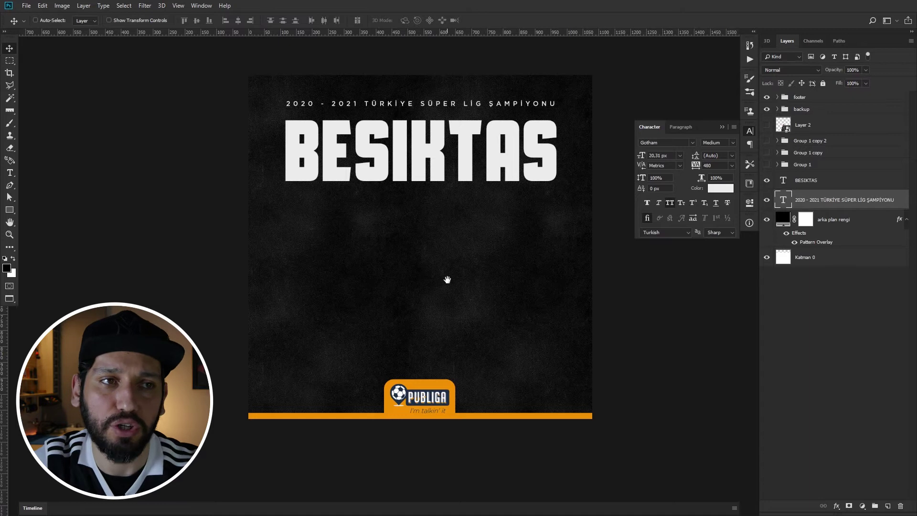
Fine-tune the subtitle's position just above BESIKTAS and select the BESIKTAS title.
{"action": "left_click_drag", "start_coordinate": [446, 277], "coordinate": [444, 267]}
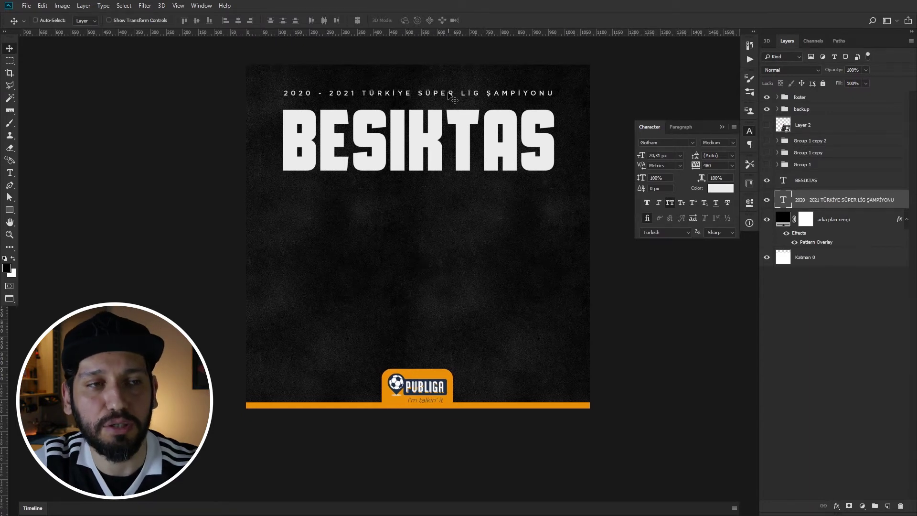
{"action": "key", "text": "shift+Down"}
{"action": "key", "text": "shift+Down"}
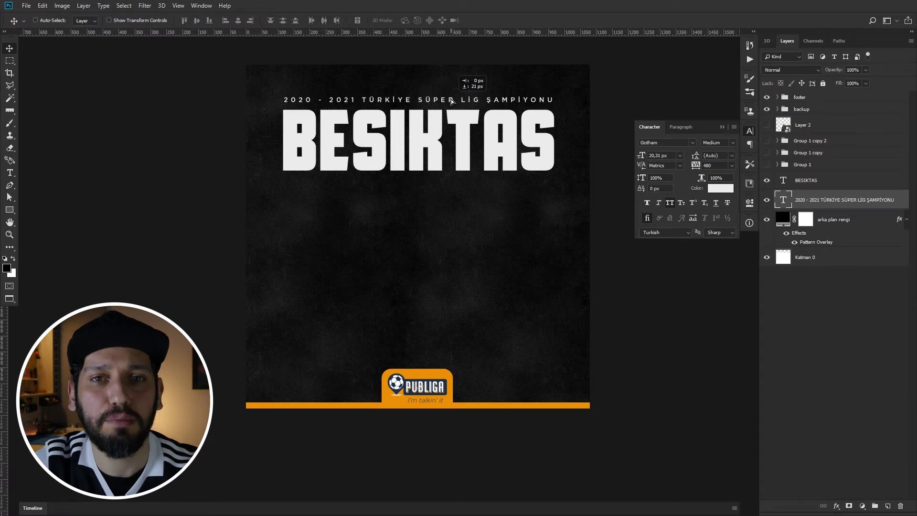
{"action": "key", "text": "shift+Up"}
{"action": "key", "text": "shift+Up"}
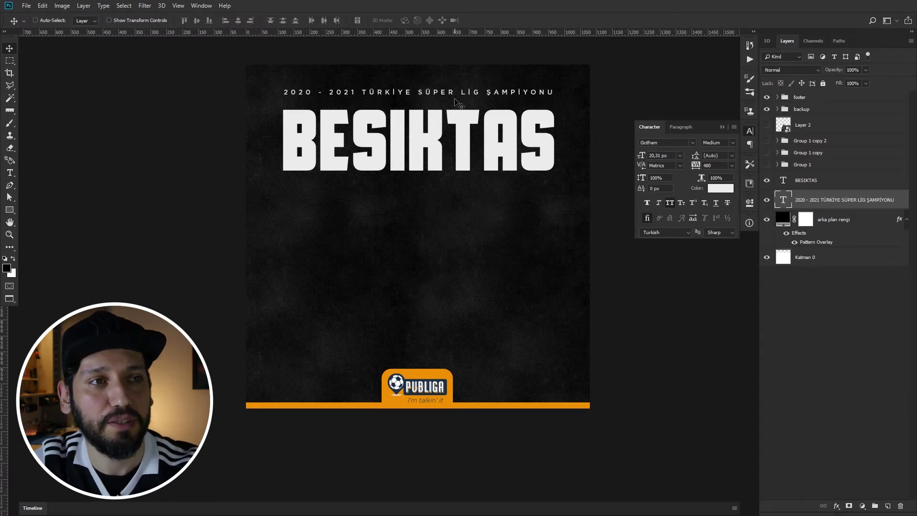
{"action": "left_click", "coordinate": [435, 142], "text": "ctrl"}
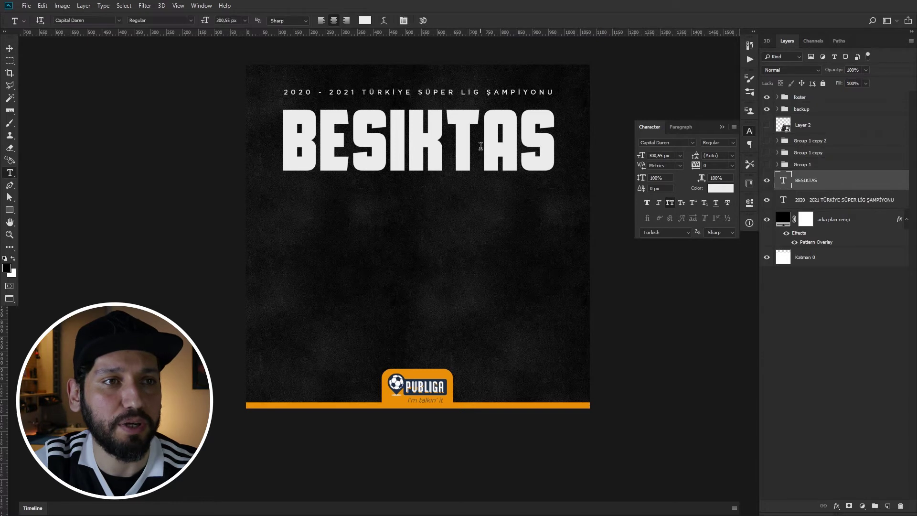
{"action": "left_click_drag", "start_coordinate": [478, 187], "coordinate": [469, 231]}
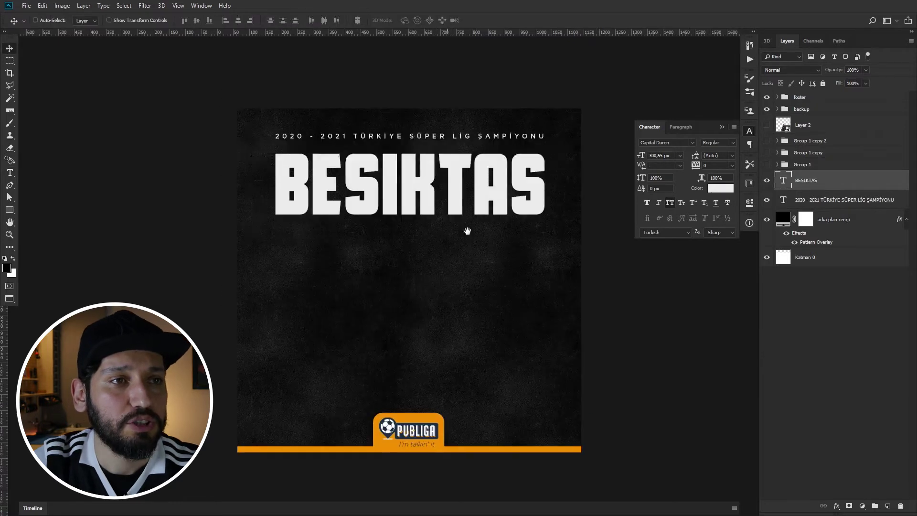
Show the first two player rows and stack them beneath BESIKTAS.
{"action": "left_click", "coordinate": [767, 165]}
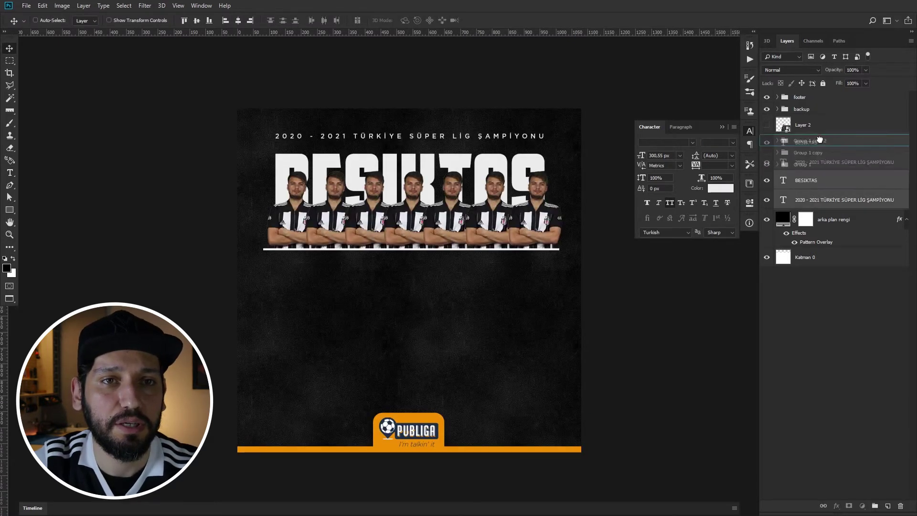
{"action": "left_click", "coordinate": [811, 162]}
{"action": "mouse_move", "coordinate": [532, 212]}
{"action": "left_mouse_down"}
{"action": "mouse_move", "coordinate": [533, 251]}
{"action": "mouse_move", "coordinate": [491, 242]}
{"action": "left_mouse_up"}
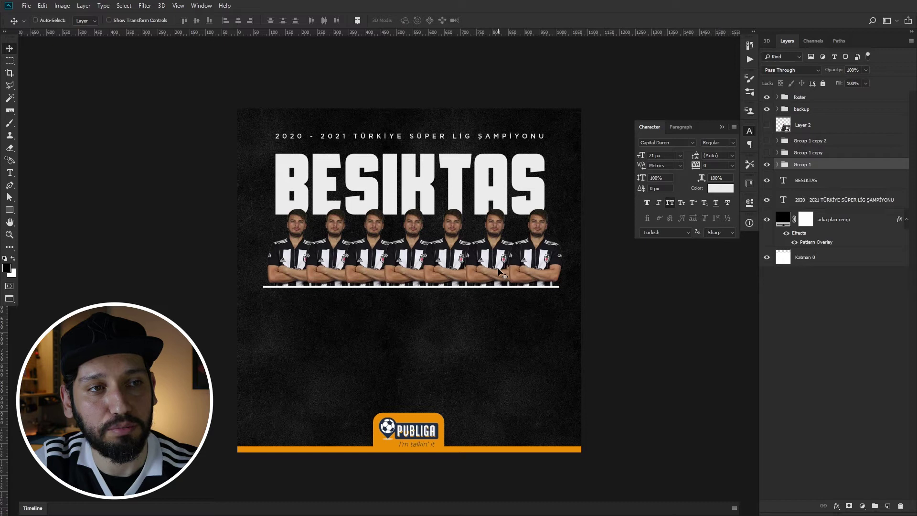
{"action": "left_click", "coordinate": [766, 152]}
{"action": "left_click", "coordinate": [807, 152]}
{"action": "left_click_drag", "start_coordinate": [520, 229], "coordinate": [521, 285]}
Show the third player row and the coach, moving each lower into place.
{"action": "left_click", "coordinate": [767, 141]}
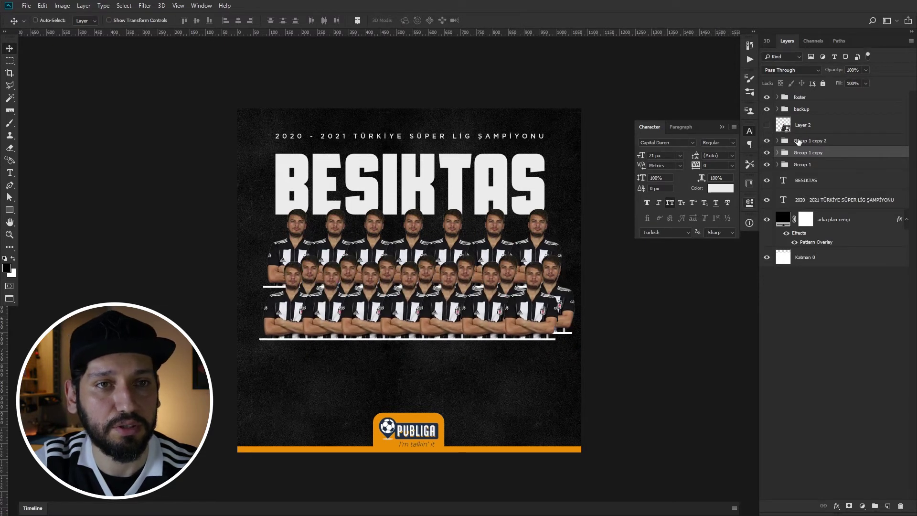
{"action": "left_click", "coordinate": [807, 140]}
{"action": "left_click_drag", "start_coordinate": [642, 309], "coordinate": [625, 359]}
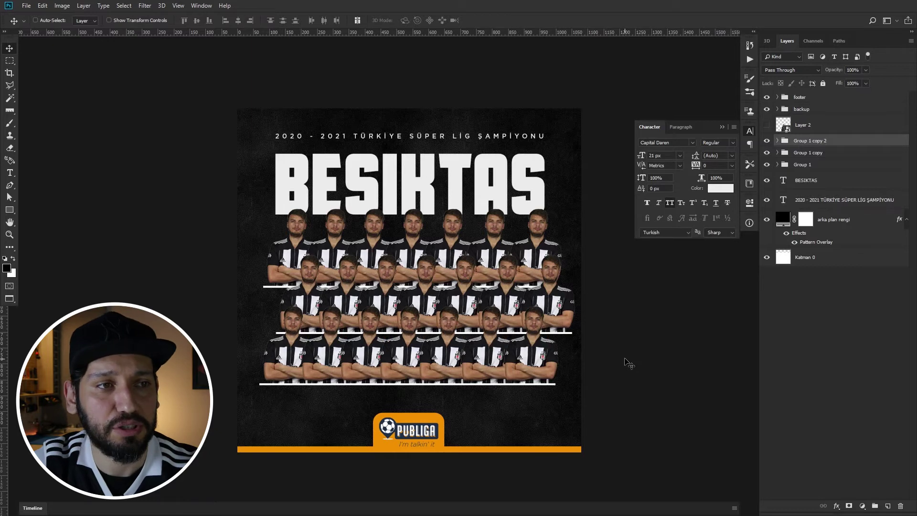
{"action": "left_click", "coordinate": [767, 125]}
{"action": "left_click", "coordinate": [834, 126]}
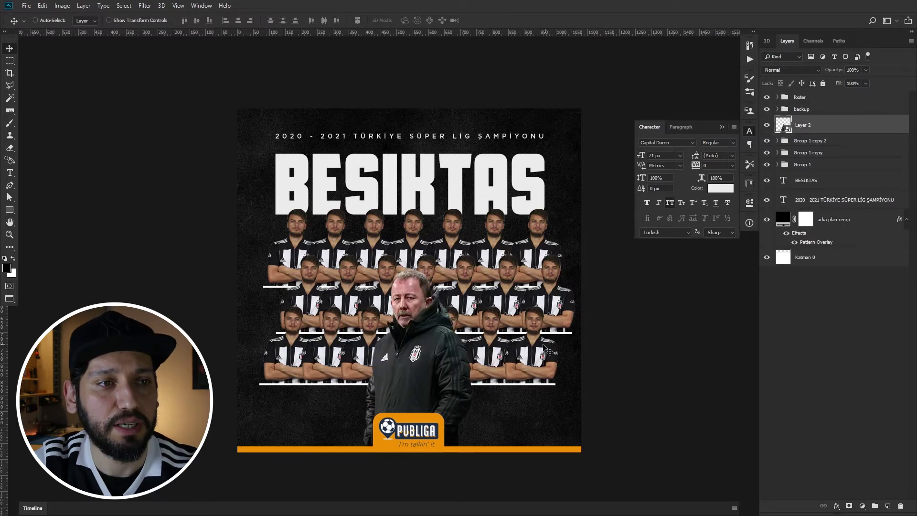
{"action": "left_click_drag", "start_coordinate": [430, 336], "coordinate": [430, 356]}
{"action": "scroll", "coordinate": [425, 366], "scroll_direction": "down", "scroll_amount": 1}
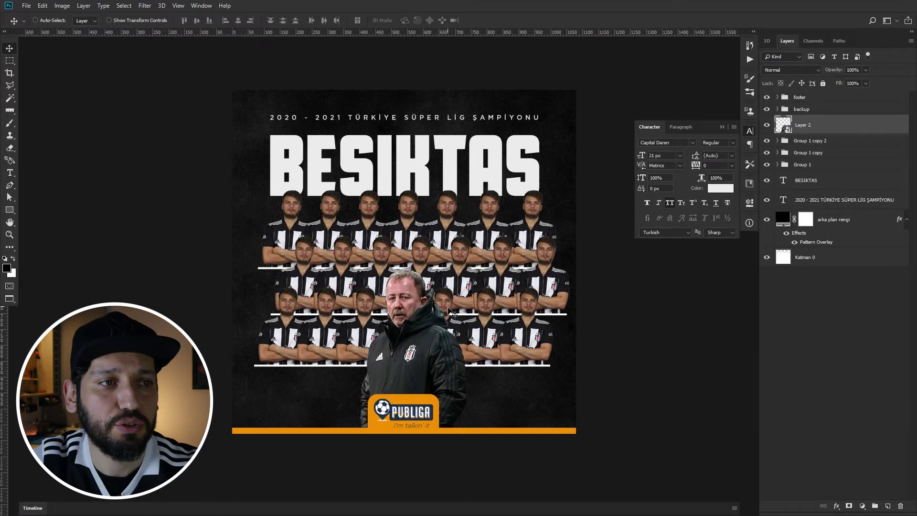
{"action": "left_click", "coordinate": [335, 238], "text": "ctrl"}
Add a drop shadow at a 37° angle to the Layer 1 copy player cutout.
{"action": "double_click", "coordinate": [860, 298]}
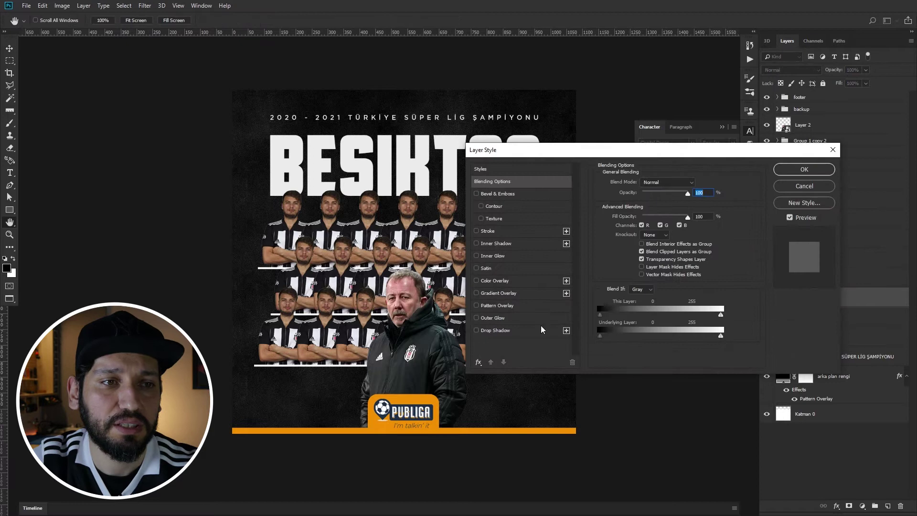
{"action": "left_click", "coordinate": [511, 330]}
{"action": "left_click", "coordinate": [683, 210]}
{"action": "left_click_drag", "start_coordinate": [639, 210], "coordinate": [648, 206]}
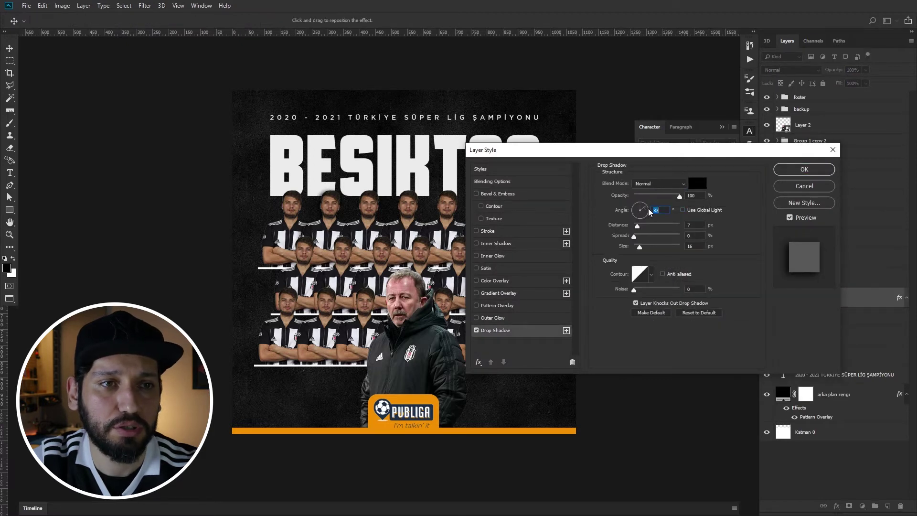
{"action": "left_click", "coordinate": [804, 169]}
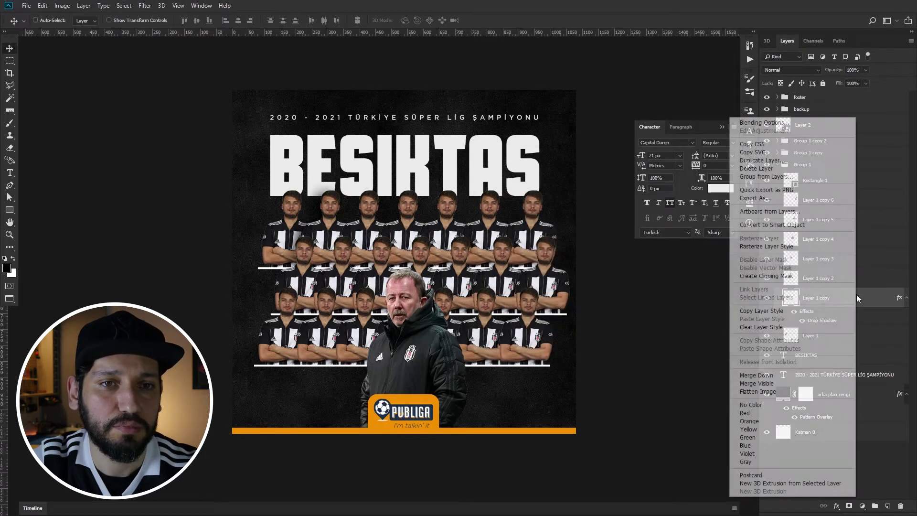
Paste that drop shadow style onto the other first-row player layers.
{"action": "left_click", "coordinate": [852, 278]}
{"action": "left_click", "coordinate": [833, 206], "text": "shift"}
{"action": "left_click", "coordinate": [821, 335], "text": "shift"}
{"action": "right_click", "coordinate": [888, 335]}
{"action": "left_click", "coordinate": [783, 338]}
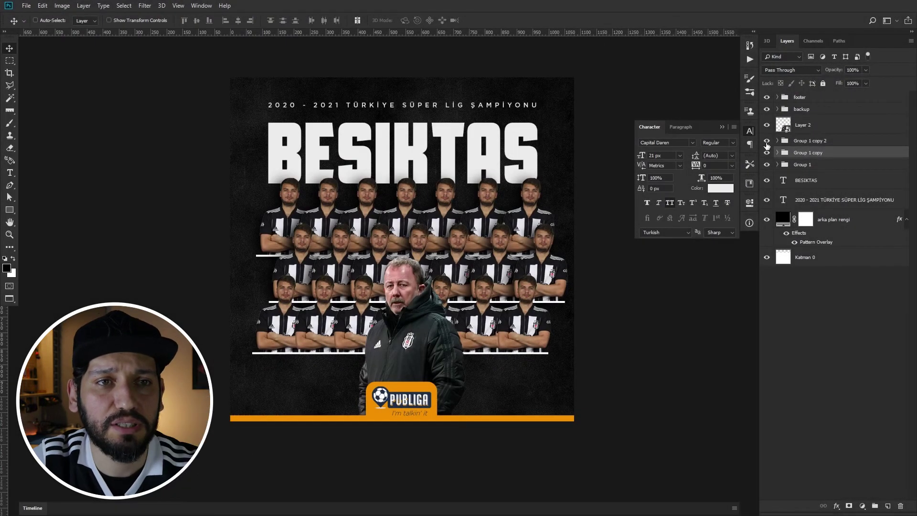
Hide the three player rows and the background's pattern texture.
{"action": "left_click_drag", "start_coordinate": [767, 142], "coordinate": [767, 165]}
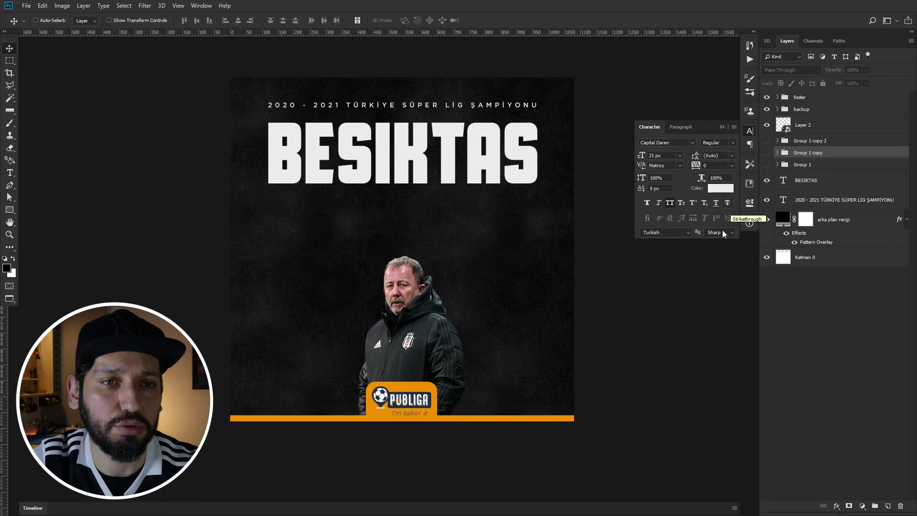
{"action": "left_click", "coordinate": [804, 242]}
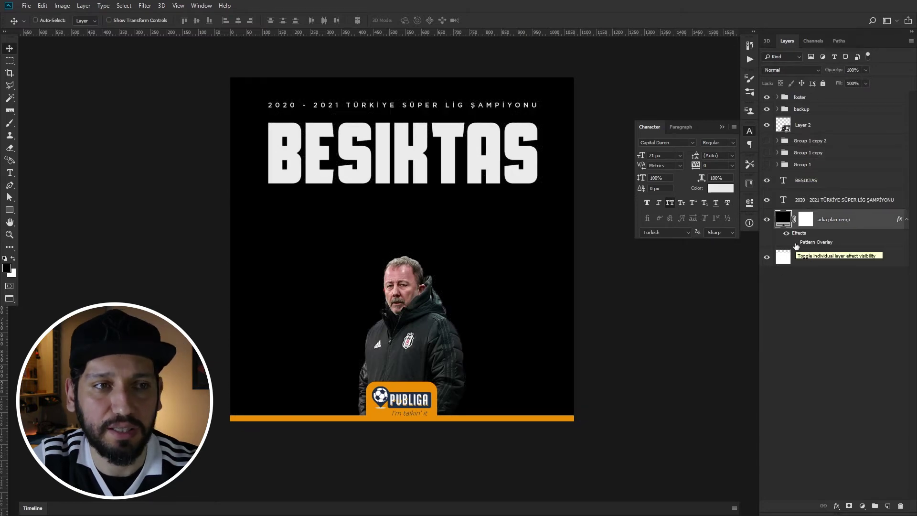
{"action": "left_click", "coordinate": [780, 334]}
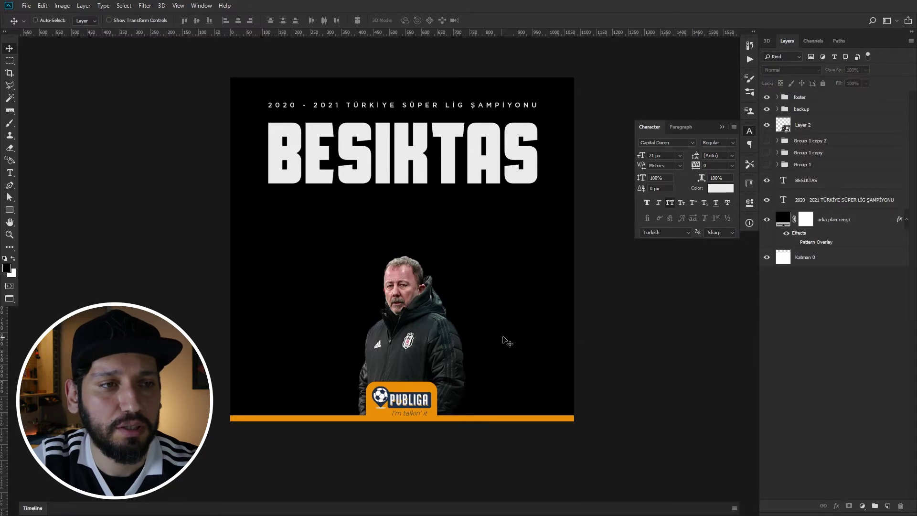
Try moving the coach cutout up, undo the move, then hide the coach photo.
{"action": "left_click", "coordinate": [436, 339], "text": "ctrl"}
{"action": "left_click_drag", "start_coordinate": [425, 342], "coordinate": [419, 257]}
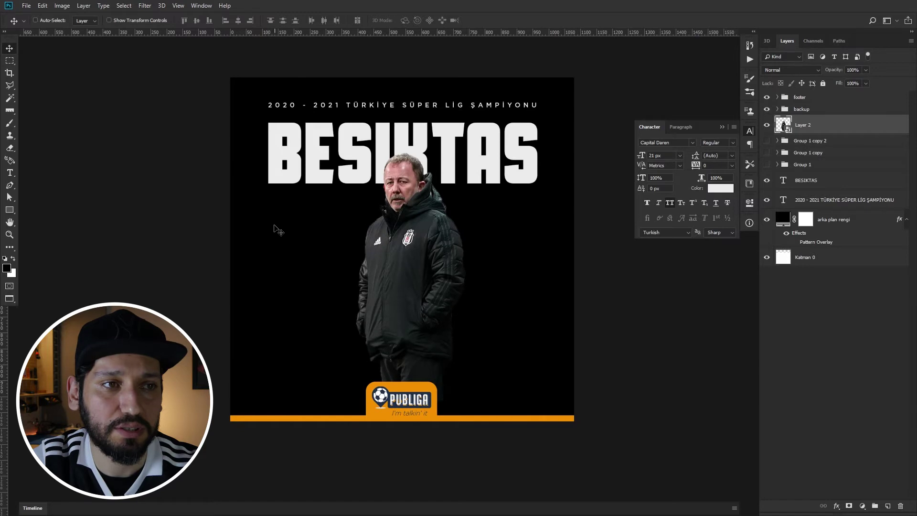
{"action": "key", "text": "ctrl+z"}
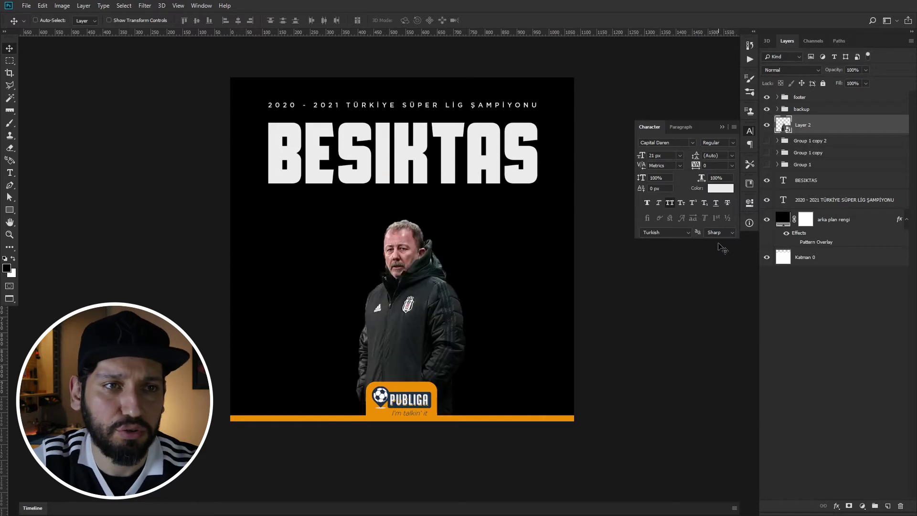
{"action": "left_click", "coordinate": [767, 125]}
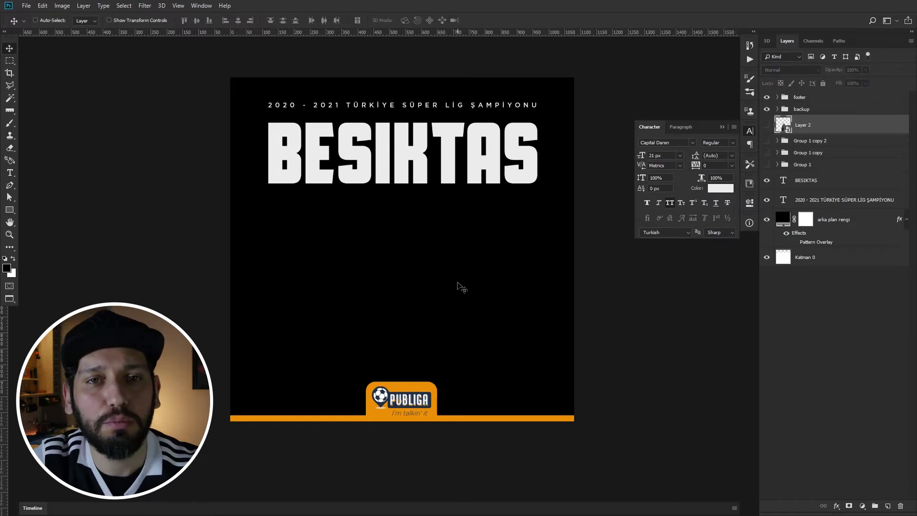
{"action": "scroll", "coordinate": [511, 229], "scroll_direction": "up", "scroll_amount": 1}
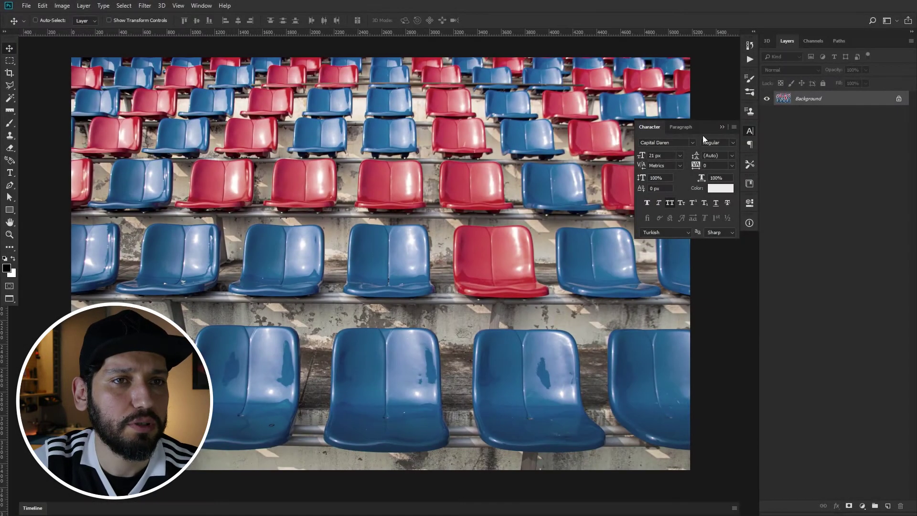
Convert the stadium-seats photo layer to a smart object and paste it into the poster.
{"action": "left_click", "coordinate": [722, 127]}
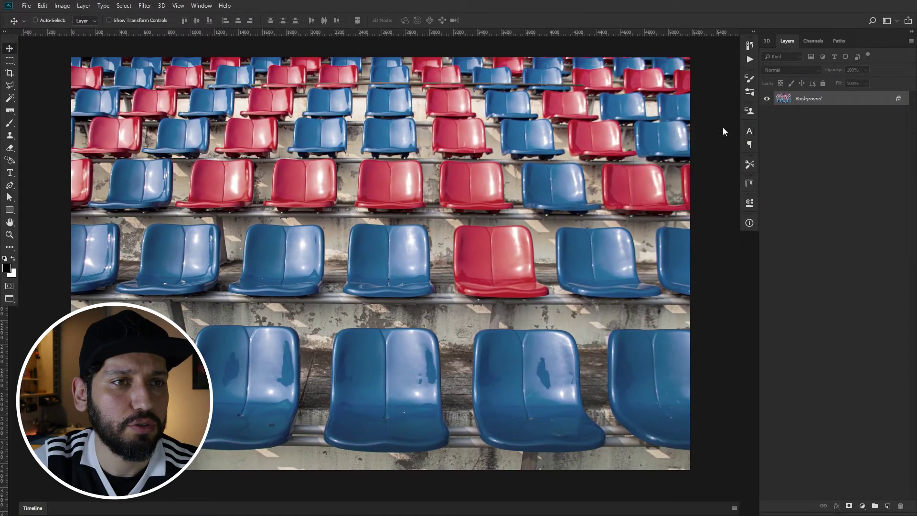
{"action": "scroll", "coordinate": [430, 305], "scroll_direction": "down", "scroll_amount": 1}
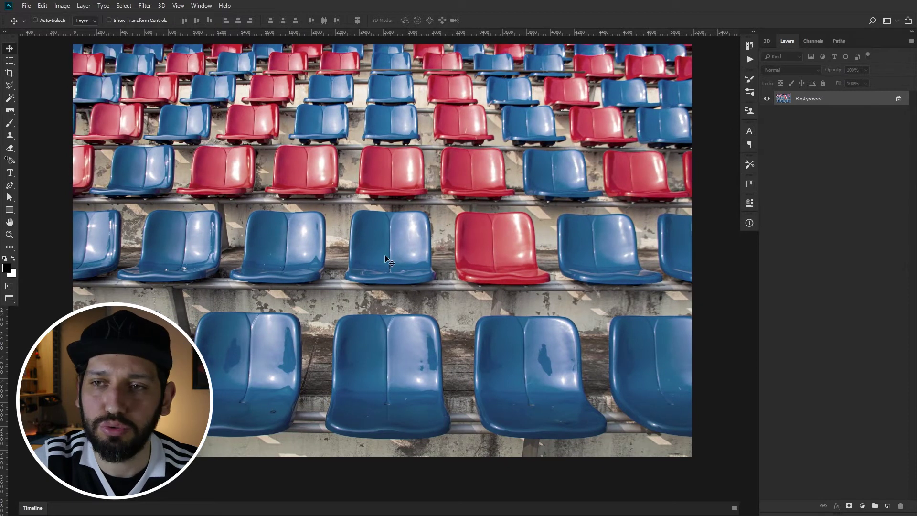
{"action": "scroll", "coordinate": [380, 272], "scroll_direction": "right", "scroll_amount": 1}
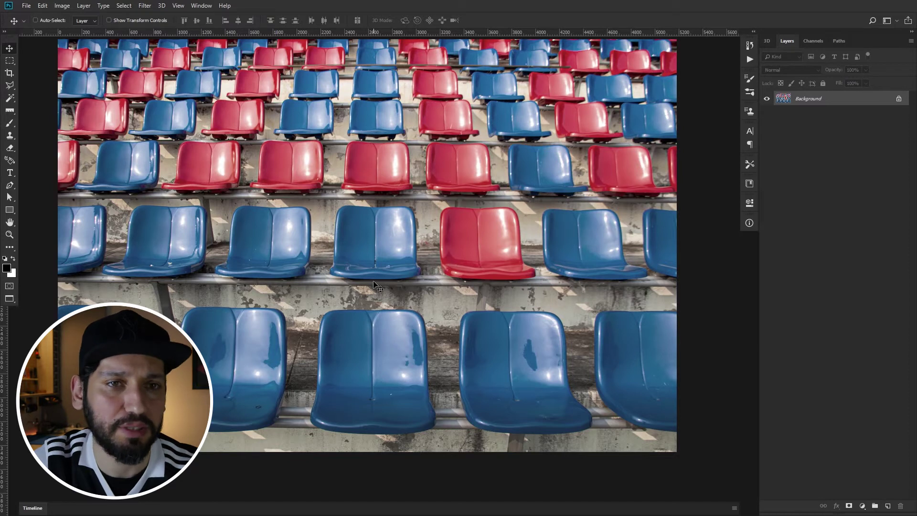
{"action": "mouse_move", "coordinate": [375, 286]}
{"action": "left_mouse_down"}
{"action": "mouse_move", "coordinate": [357, 283]}
{"action": "mouse_move", "coordinate": [391, 318]}
{"action": "mouse_move", "coordinate": [394, 276]}
{"action": "left_mouse_up"}
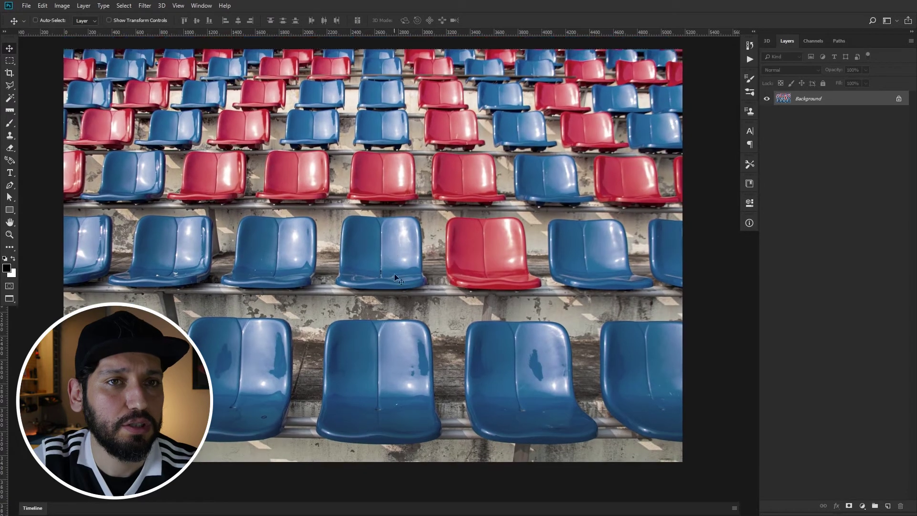
{"action": "right_click", "coordinate": [833, 100]}
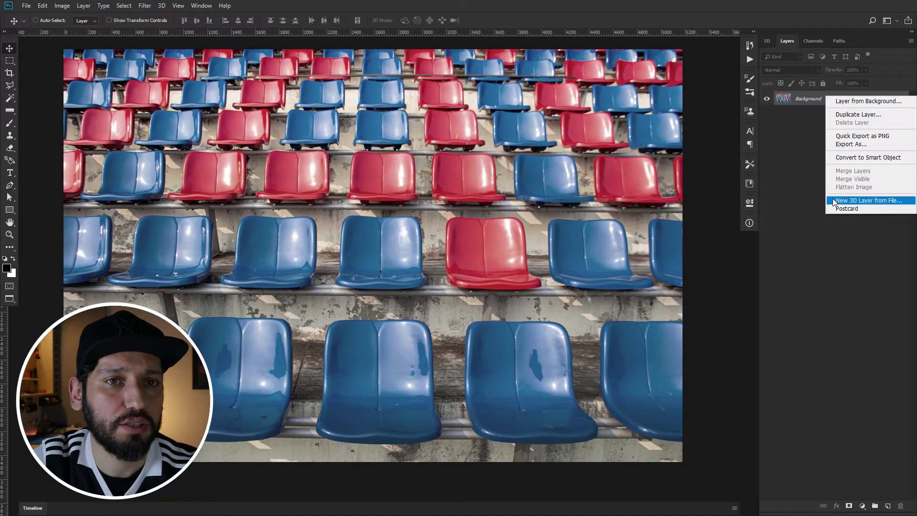
{"action": "left_click", "coordinate": [841, 156]}
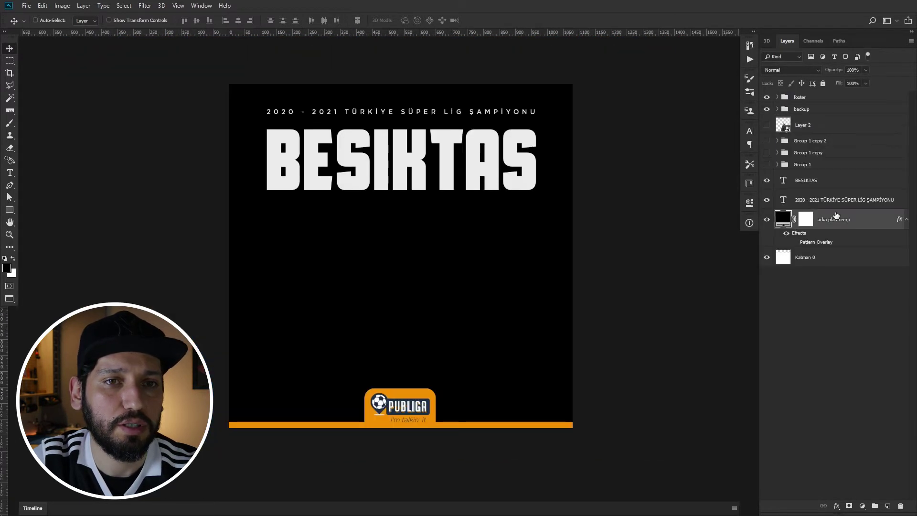
{"action": "key", "text": "ctrl+v"}
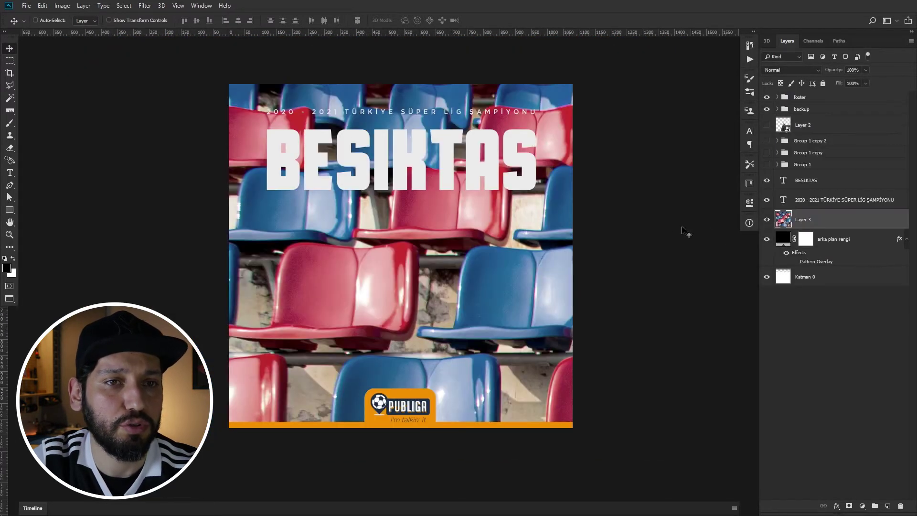
Make the new seats layer a smart object and scale it down toward the poster size.
{"action": "right_click", "coordinate": [824, 219]}
{"action": "left_click", "coordinate": [756, 227]}
{"action": "key", "text": "ctrl+t"}
{"action": "key", "text": "ctrl+minus"}
{"action": "key", "text": "ctrl+minus"}
{"action": "key", "text": "ctrl+minus"}
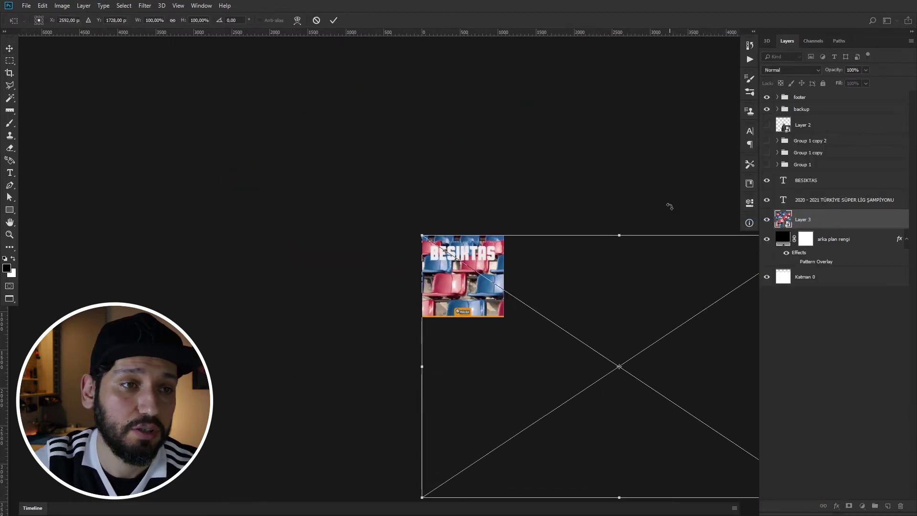
{"action": "mouse_move", "coordinate": [423, 497]}
{"action": "left_mouse_down"}
{"action": "mouse_move", "coordinate": [651, 339]}
{"action": "mouse_move", "coordinate": [519, 270]}
{"action": "left_mouse_up"}
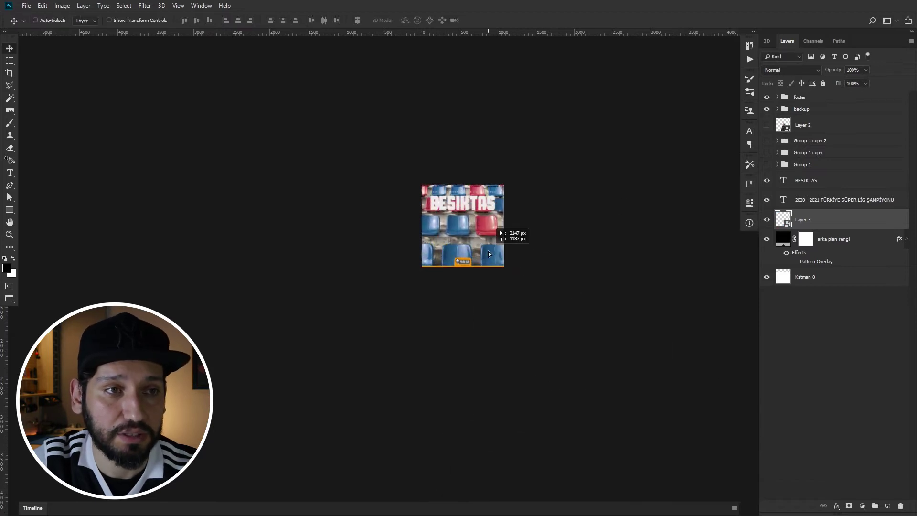
{"action": "left_click_drag", "start_coordinate": [573, 190], "coordinate": [542, 207]}
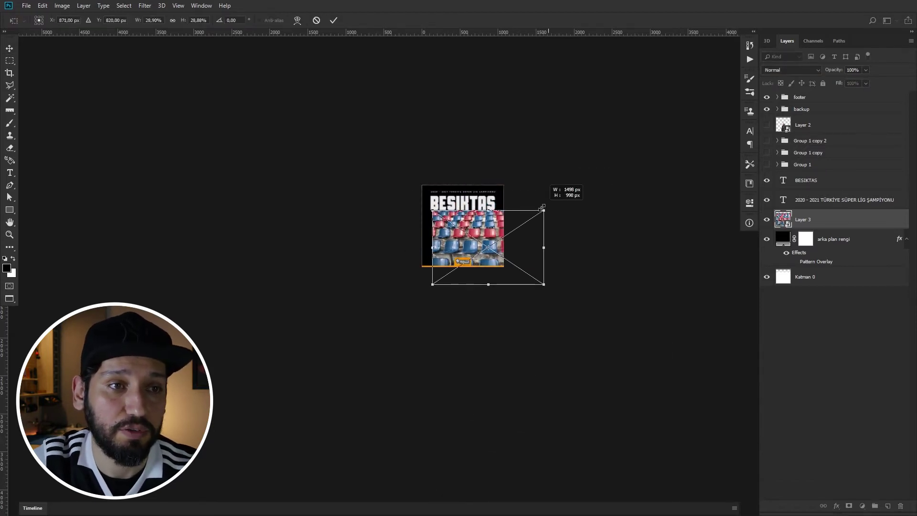
{"action": "key", "text": "Return"}
Fit the seats photo to the poster's width and move it up under the BESIKTAS title.
{"action": "key", "text": "ctrl+1"}
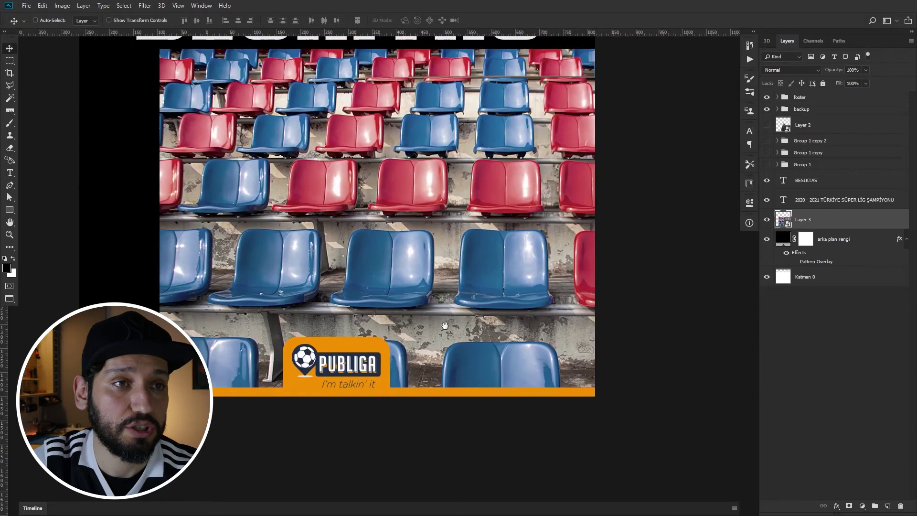
{"action": "key", "text": "ctrl+0"}
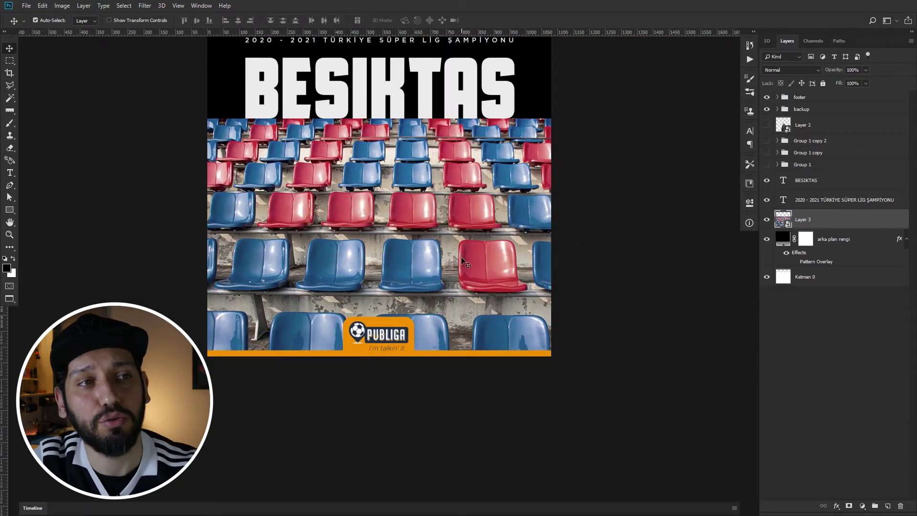
{"action": "key", "text": "ctrl+t"}
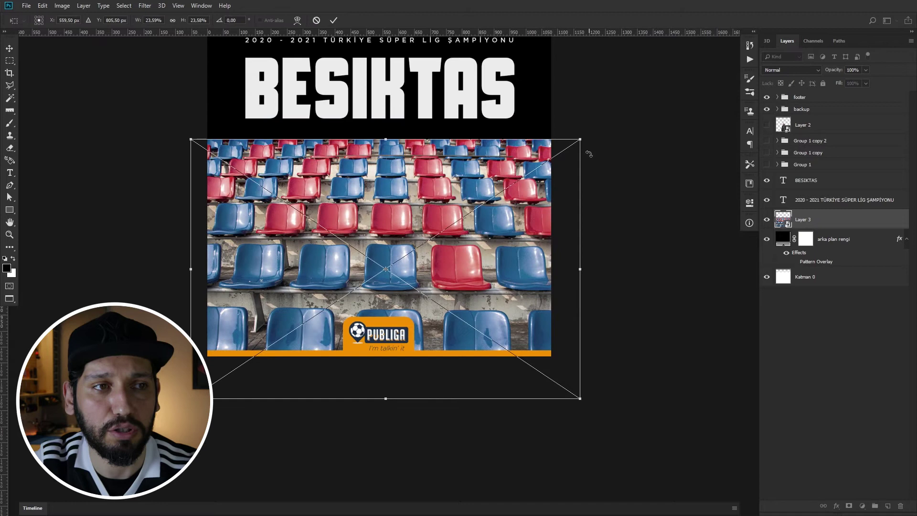
{"action": "key", "text": "Return"}
{"action": "left_click_drag", "start_coordinate": [478, 283], "coordinate": [477, 270]}
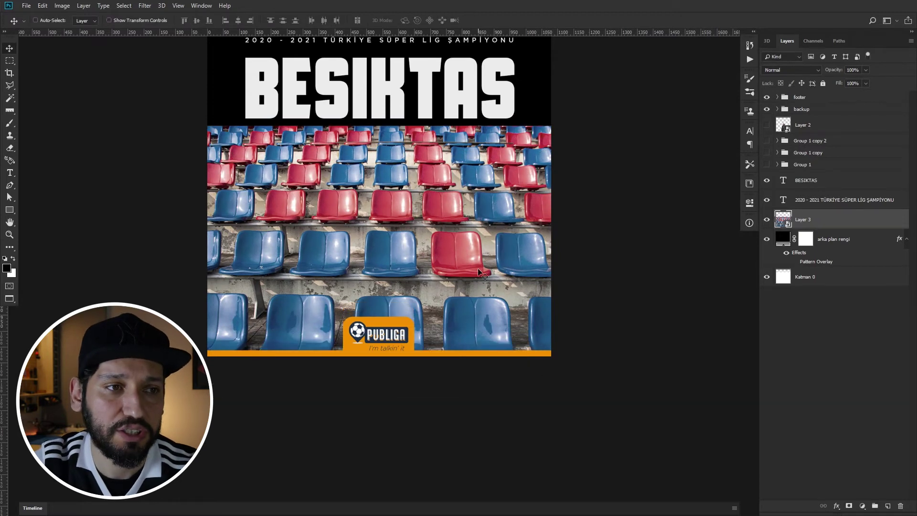
{"action": "left_click_drag", "start_coordinate": [395, 285], "coordinate": [394, 277]}
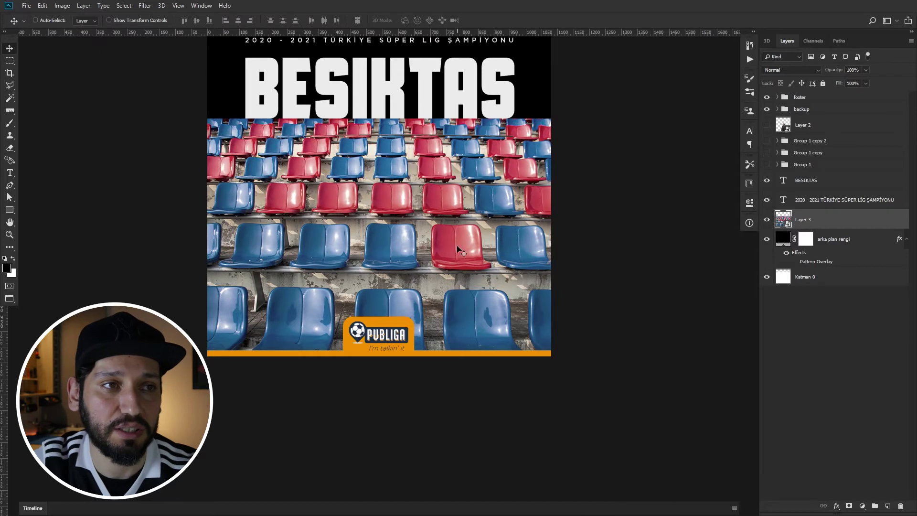
Preview the seats layer in Luminosity blend mode, then revert to Normal.
{"action": "scroll", "coordinate": [477, 229], "scroll_direction": "down", "scroll_amount": 1}
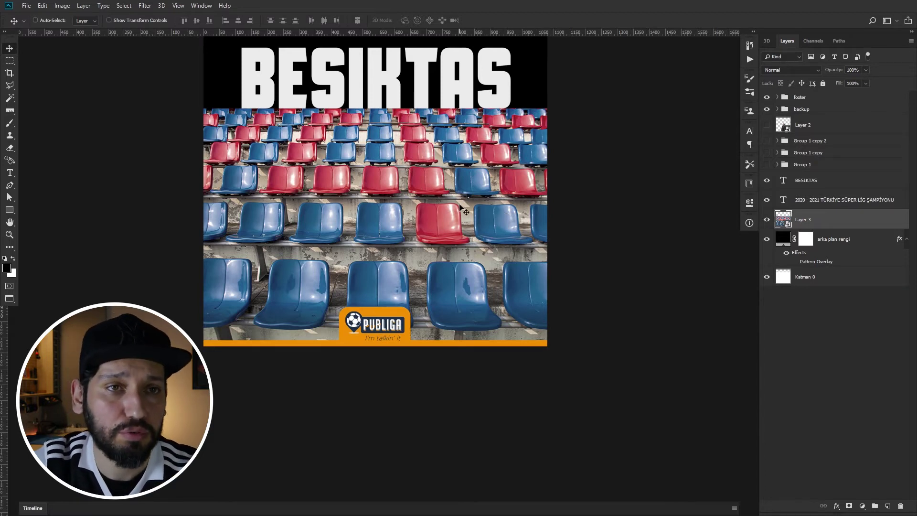
{"action": "left_click", "coordinate": [791, 70]}
{"action": "left_click", "coordinate": [779, 303]}
{"action": "left_click", "coordinate": [791, 69]}
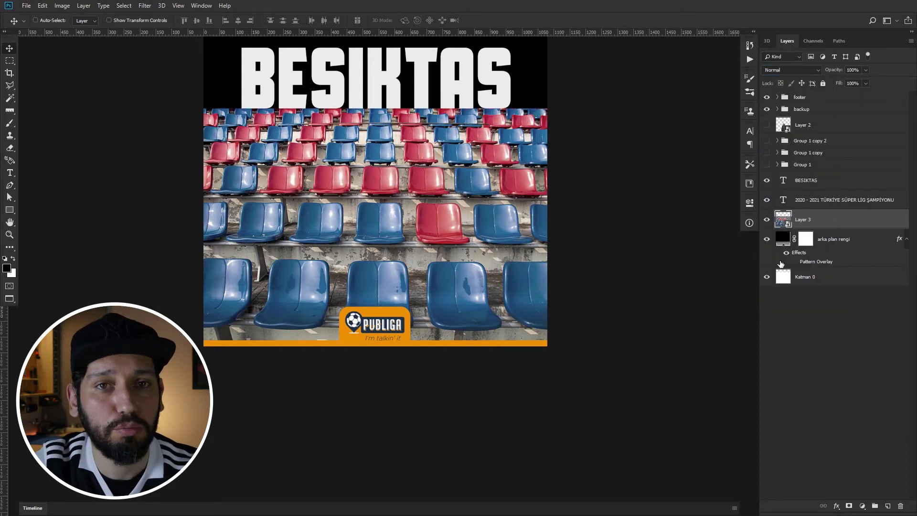
Set the seats layer to Luminosity at 40% opacity and open its smart object contents.
{"action": "left_click", "coordinate": [791, 70]}
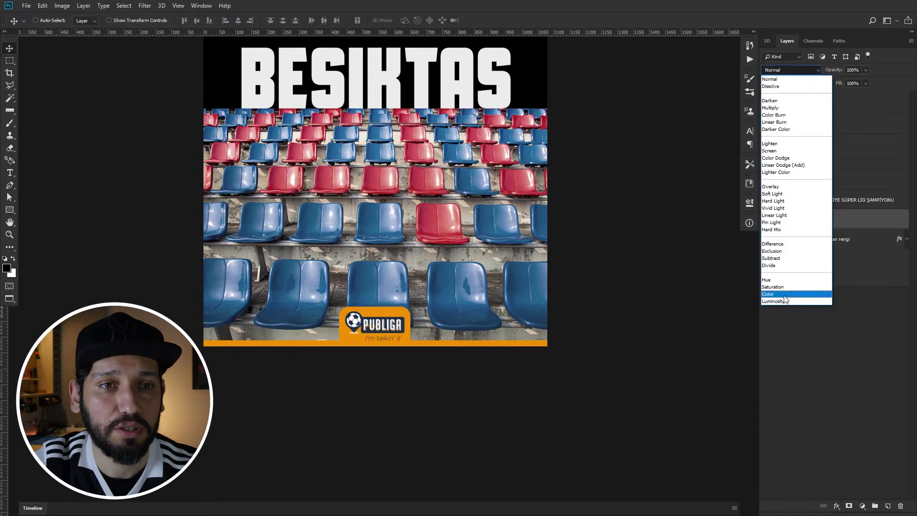
{"action": "left_click", "coordinate": [783, 298]}
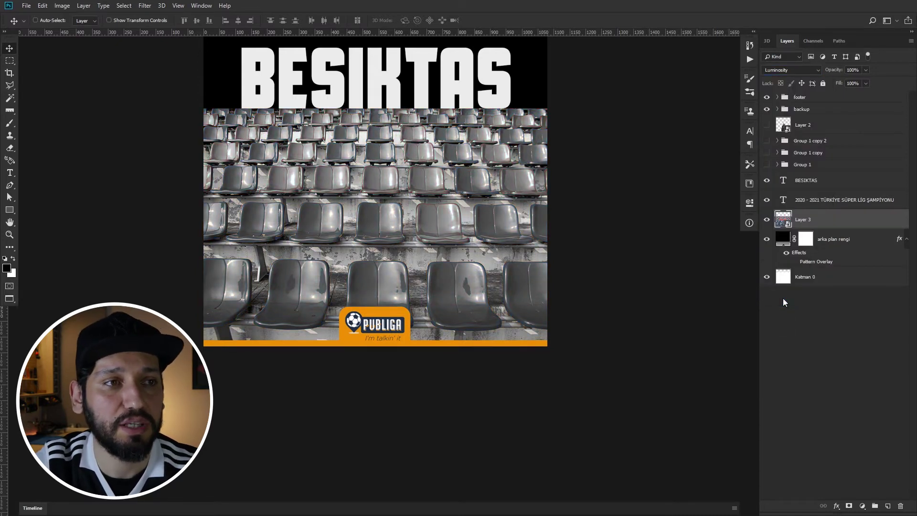
{"action": "key", "text": "3"}
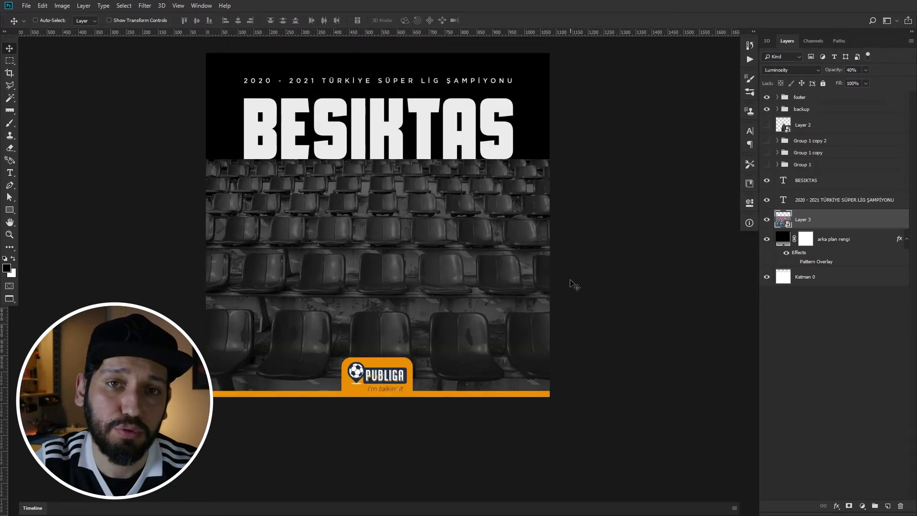
{"action": "key", "text": "ctrl"}
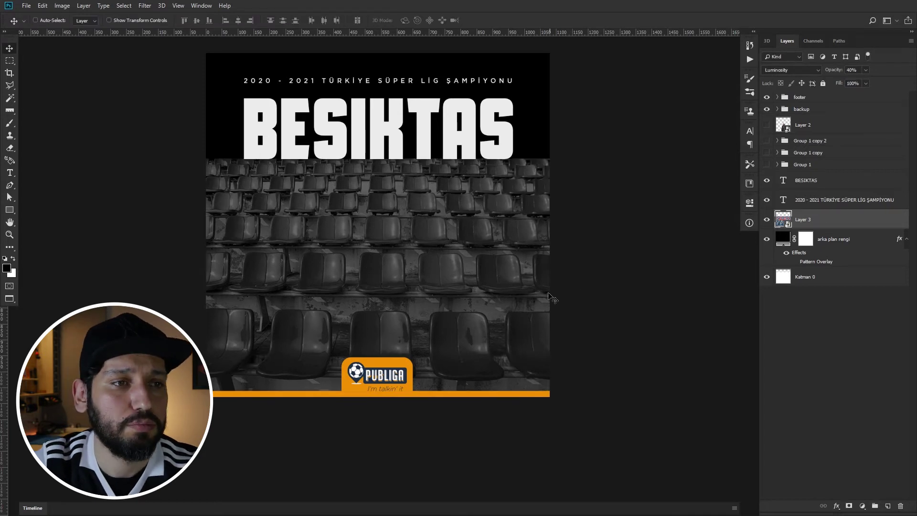
{"action": "double_click", "coordinate": [786, 222]}
Zoom in on the chairs and start a Pen path along the blue chair's outline.
{"action": "key", "text": "ctrl+plus"}
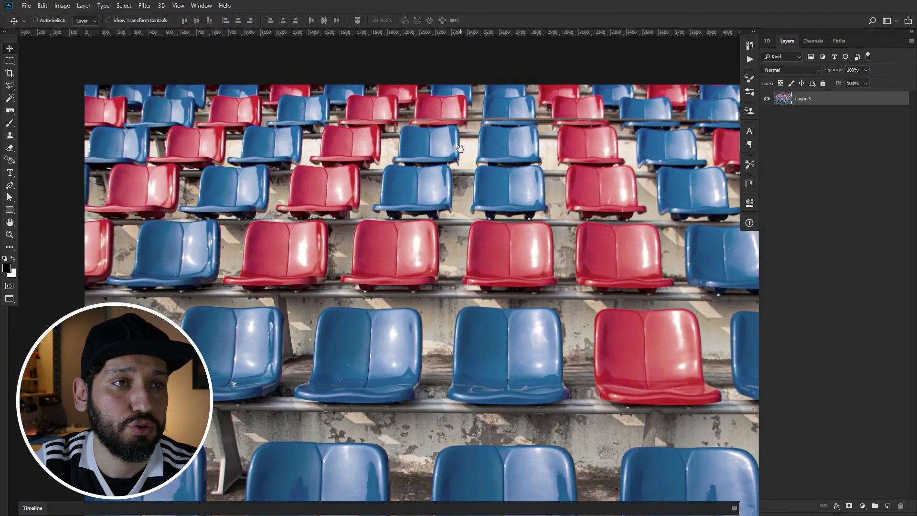
{"action": "scroll", "coordinate": [416, 98], "scroll_direction": "up", "scroll_amount": 2}
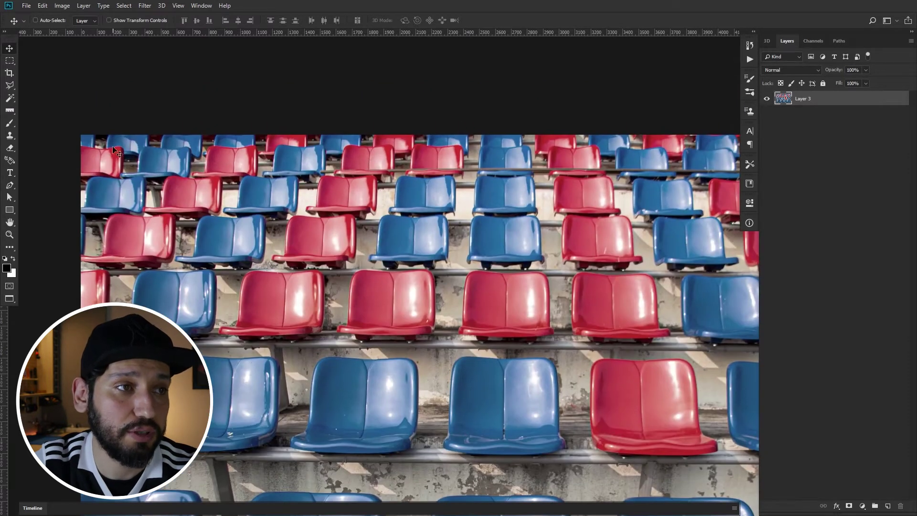
{"action": "mouse_move", "coordinate": [185, 190]}
{"action": "left_mouse_down"}
{"action": "mouse_move", "coordinate": [268, 248]}
{"action": "mouse_move", "coordinate": [237, 173]}
{"action": "left_mouse_up"}
{"action": "key", "text": "p"}
{"action": "left_click", "coordinate": [419, 214]}
{"action": "left_click", "coordinate": [415, 317]}
{"action": "left_click", "coordinate": [501, 316]}
Continue placing Pen points around the blue chair's right edge and bottom corners.
{"action": "left_click", "coordinate": [522, 187]}
{"action": "left_click_drag", "start_coordinate": [581, 159], "coordinate": [600, 161]}
{"action": "left_click_drag", "start_coordinate": [753, 176], "coordinate": [547, 179]}
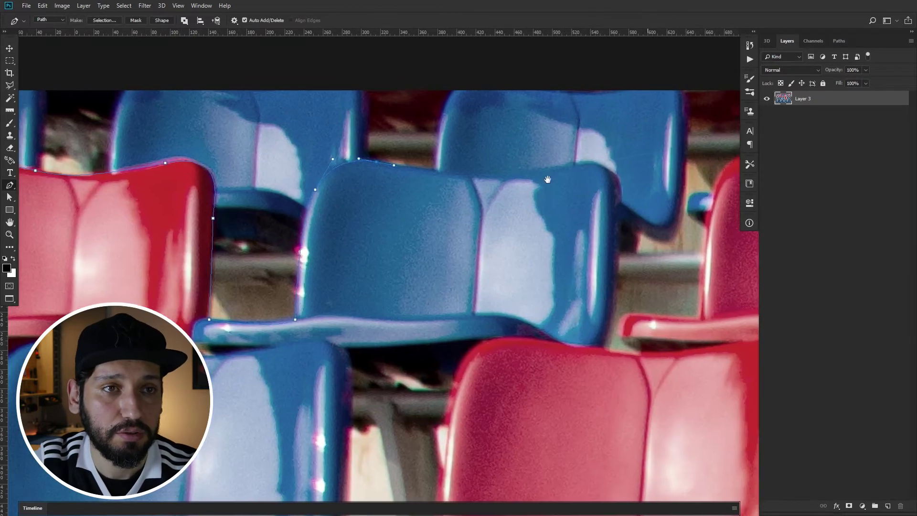
{"action": "left_click", "coordinate": [614, 201]}
{"action": "left_click", "coordinate": [600, 282]}
{"action": "left_click", "coordinate": [653, 287]}
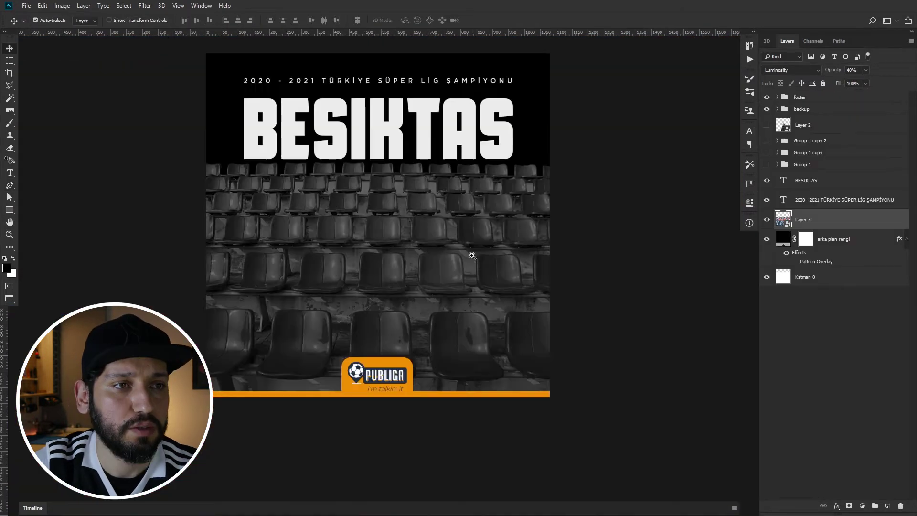
{"action": "left_click", "coordinate": [472, 256], "text": "ctrl"}
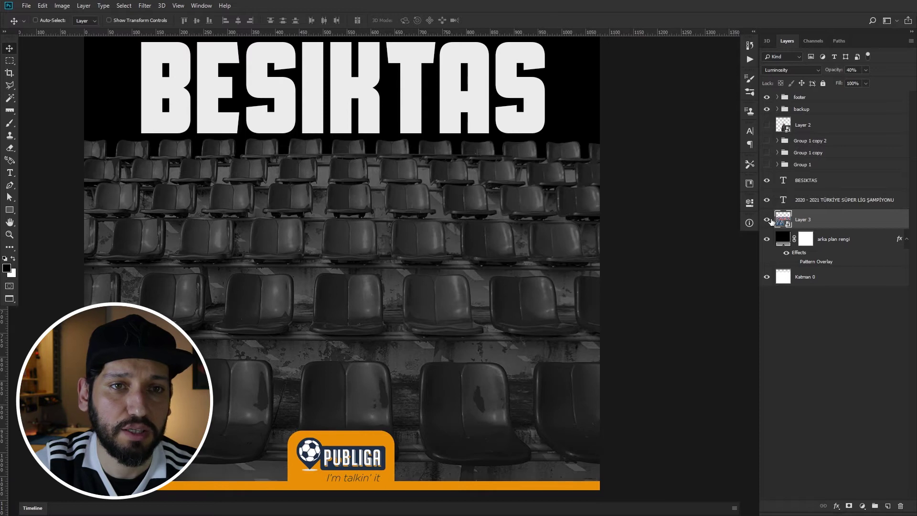
Stack the seats layer above the BESIKTAS text and move it up under the title letters.
{"action": "left_click_drag", "start_coordinate": [817, 212], "coordinate": [812, 172]}
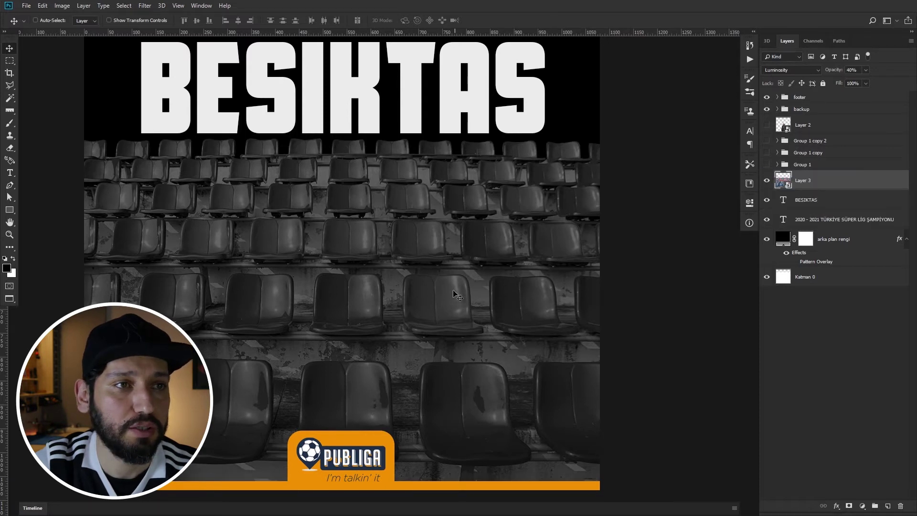
{"action": "left_click_drag", "start_coordinate": [472, 275], "coordinate": [471, 261]}
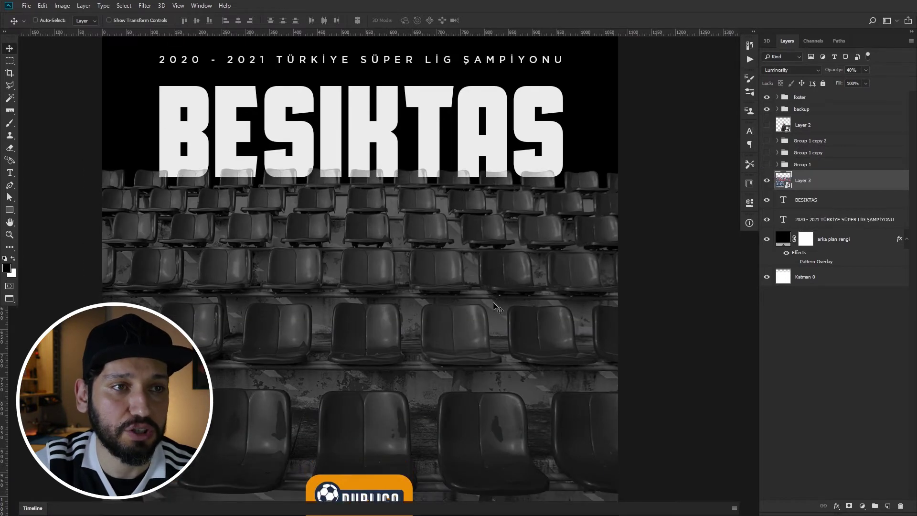
{"action": "left_click_drag", "start_coordinate": [475, 304], "coordinate": [475, 298]}
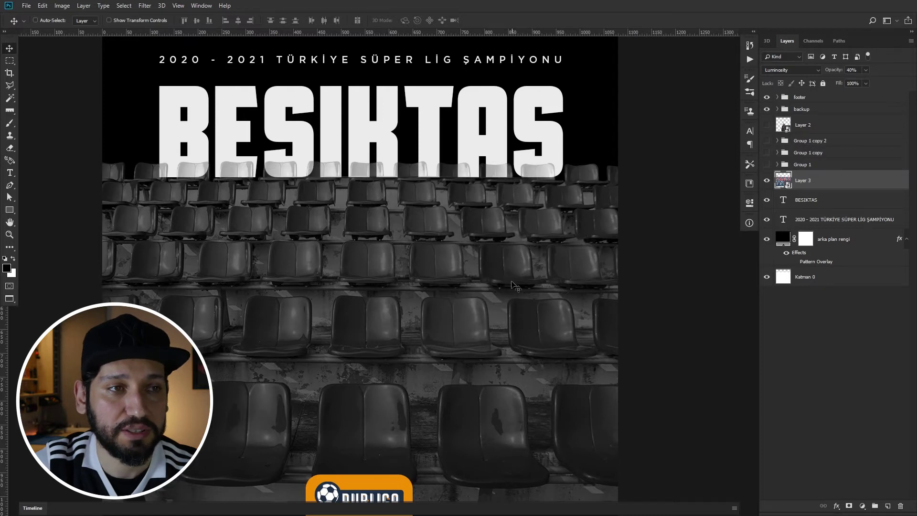
Set the seats layer's opacity to 30% and fit the poster in view.
{"action": "scroll", "coordinate": [497, 294], "scroll_direction": "up", "scroll_amount": 1}
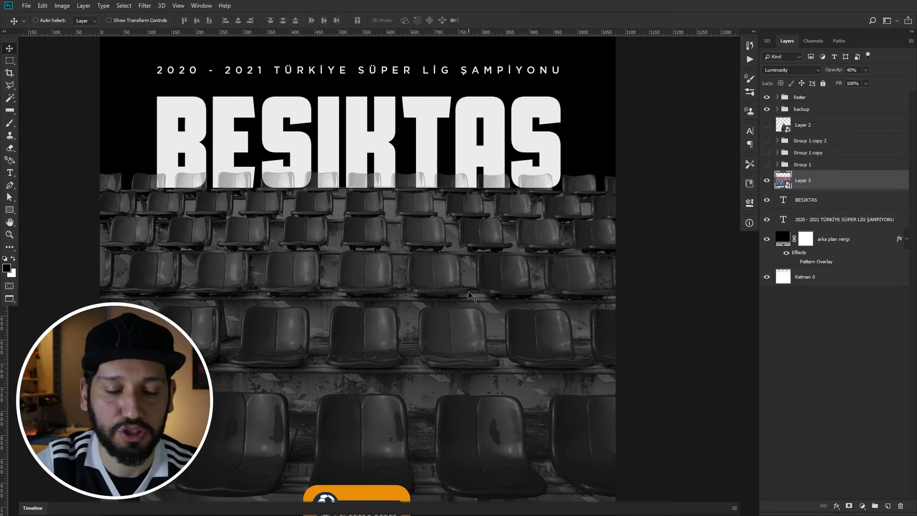
{"action": "key", "text": "0"}
{"action": "key", "text": "shift+Down"}
{"action": "key", "text": "shift+Down"}
{"action": "key", "text": "shift+Down"}
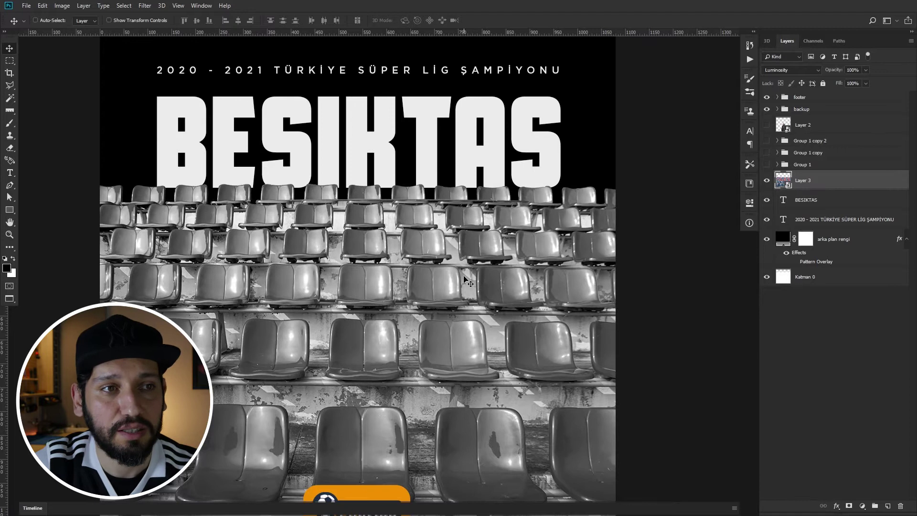
{"action": "scroll", "coordinate": [466, 277], "scroll_direction": "down", "scroll_amount": 3}
{"action": "scroll", "coordinate": [478, 270], "scroll_direction": "down", "scroll_amount": 2}
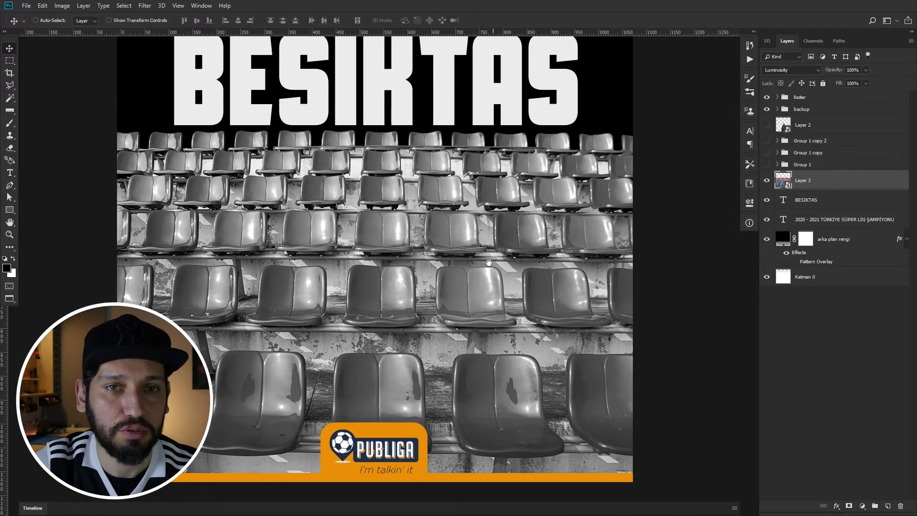
{"action": "scroll", "coordinate": [482, 270], "scroll_direction": "up", "scroll_amount": 1}
{"action": "scroll", "coordinate": [478, 274], "scroll_direction": "up", "scroll_amount": 1}
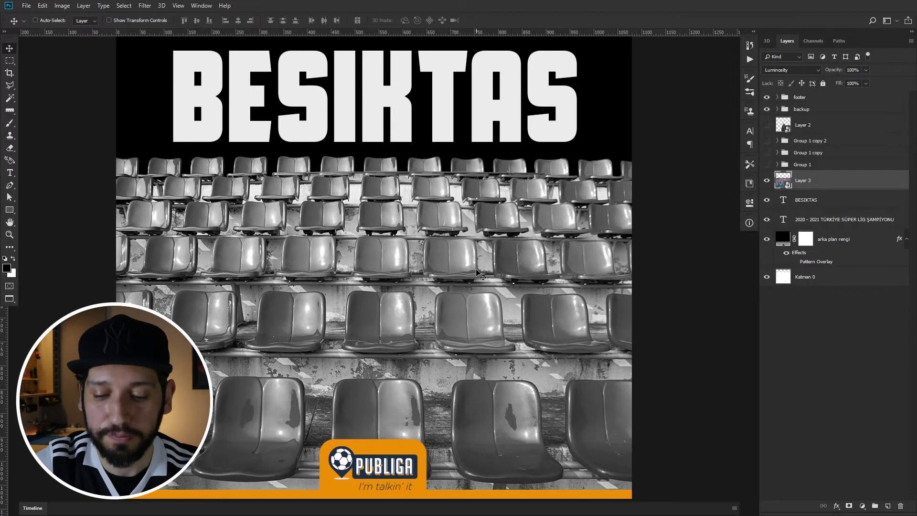
{"action": "key", "text": "3"}
{"action": "scroll", "coordinate": [480, 275], "scroll_direction": "right", "scroll_amount": 1}
{"action": "key", "text": "ctrl+0"}
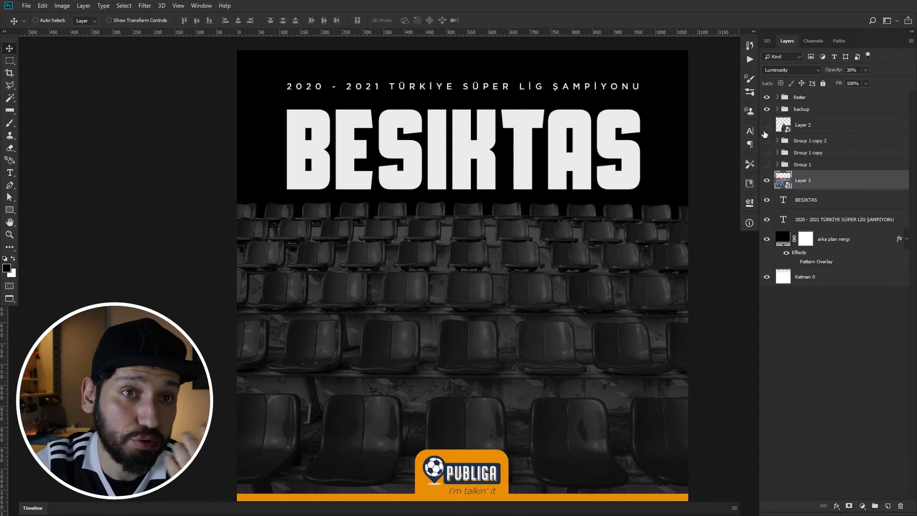
Show the coach photo and move it lower on the poster in front of the seats.
{"action": "left_click", "coordinate": [766, 124]}
{"action": "left_click", "coordinate": [809, 126]}
{"action": "left_click_drag", "start_coordinate": [575, 335], "coordinate": [471, 375]}
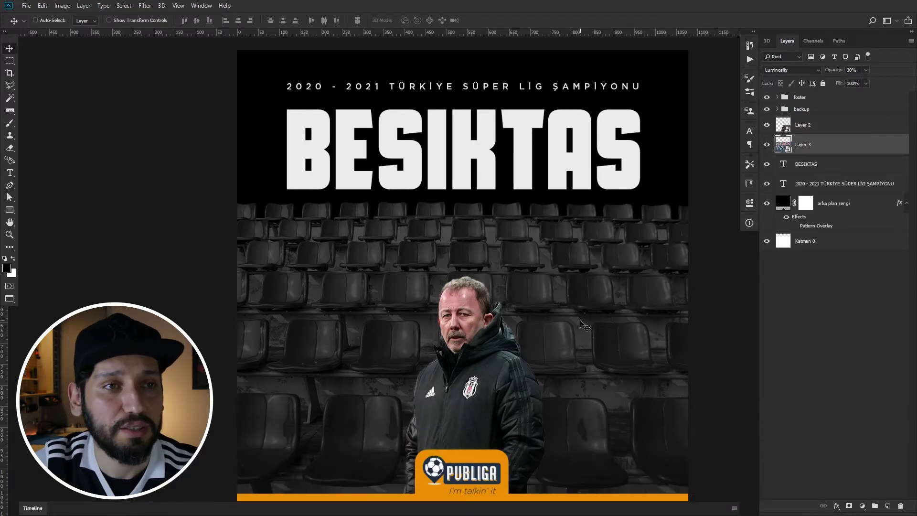
Move the striped-kit player cutout to the lower left beside the coach and enlarge it.
{"action": "left_click", "coordinate": [556, 170]}
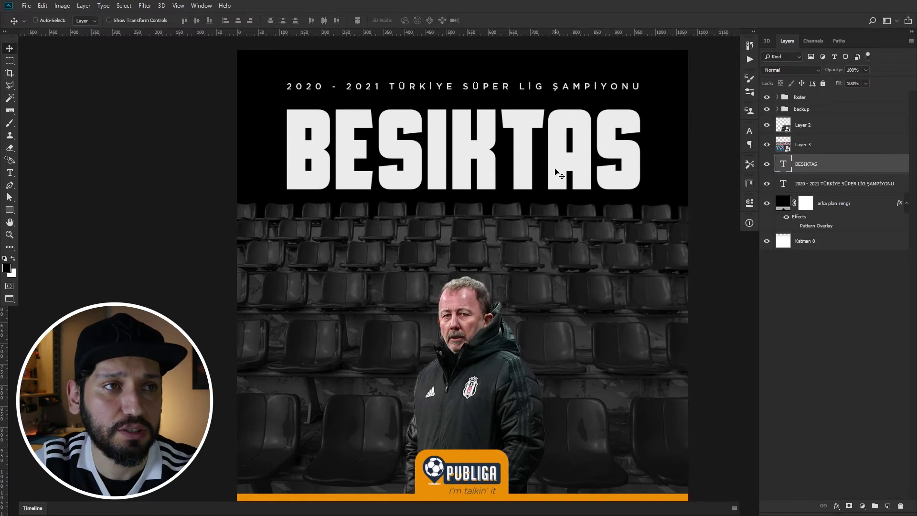
{"action": "left_click_drag", "start_coordinate": [488, 288], "coordinate": [385, 393]}
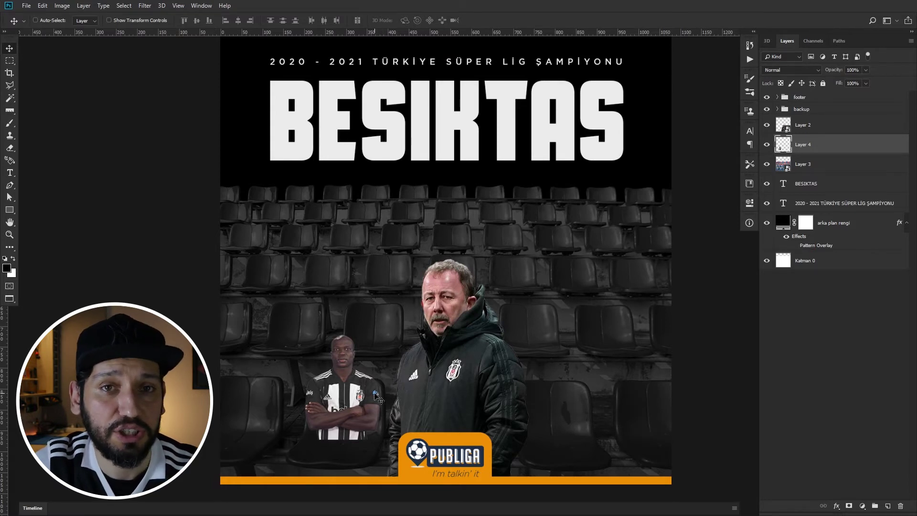
{"action": "key", "text": "ctrl+t"}
{"action": "left_click_drag", "start_coordinate": [375, 359], "coordinate": [388, 321]}
{"action": "key", "text": "Return"}
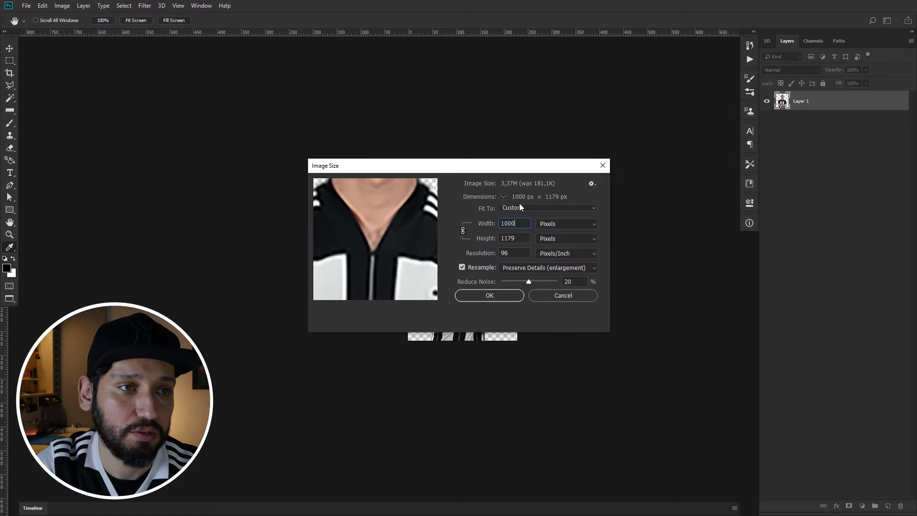
Confirm the 1000 px width and apply Smart Sharpen (Amount 152%, Radius 2.5, Noise 30%).
{"action": "key", "text": "Return"}
{"action": "left_click", "coordinate": [145, 5]}
{"action": "mouse_move", "coordinate": [155, 168]}
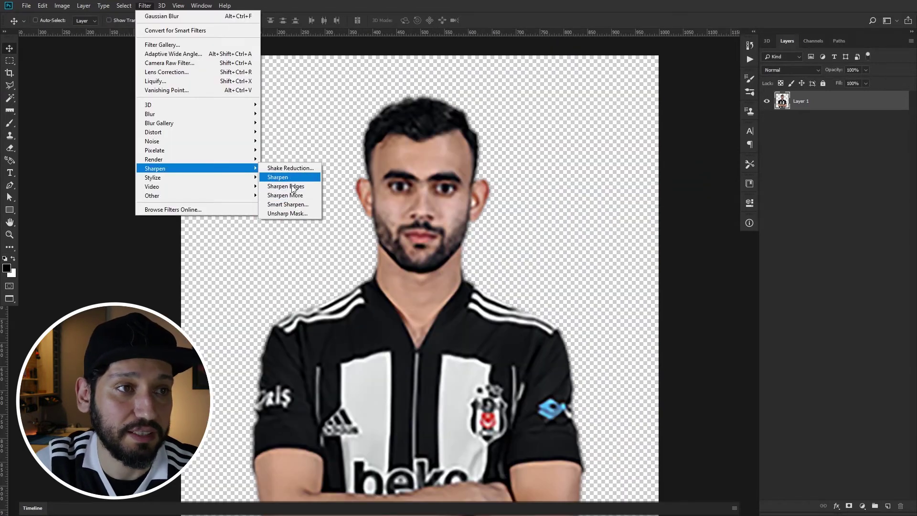
{"action": "left_click", "coordinate": [288, 204]}
{"action": "left_click_drag", "start_coordinate": [597, 129], "coordinate": [599, 186]}
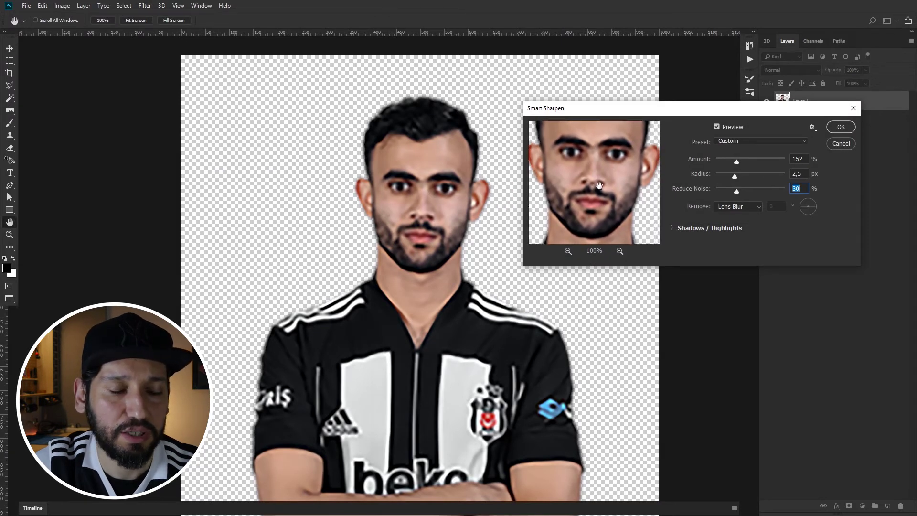
{"action": "left_click_drag", "start_coordinate": [725, 109], "coordinate": [699, 107]}
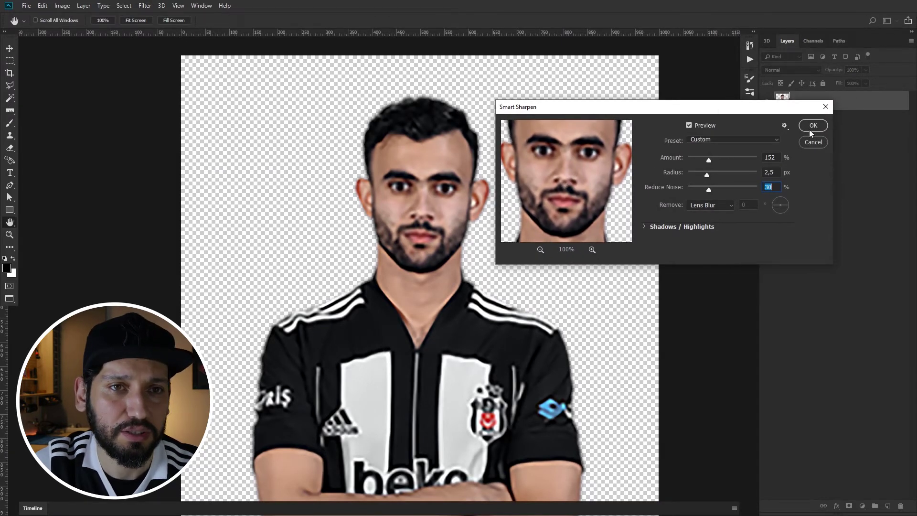
{"action": "left_click", "coordinate": [809, 127]}
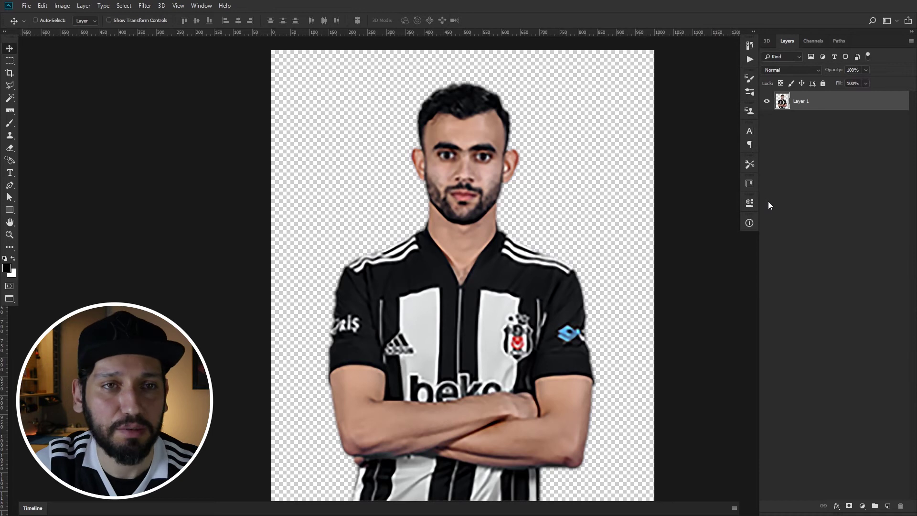
Select the Medium action under SO_Painted > PAINTED EFFECTS, then return to the poster.
{"action": "left_click", "coordinate": [749, 59]}
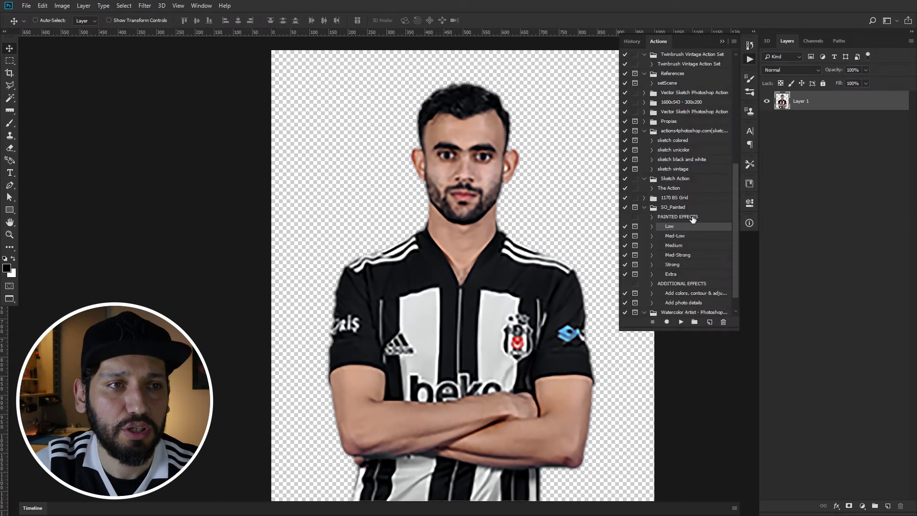
{"action": "scroll", "coordinate": [692, 218], "scroll_direction": "down", "scroll_amount": 2}
{"action": "left_click", "coordinate": [685, 197]}
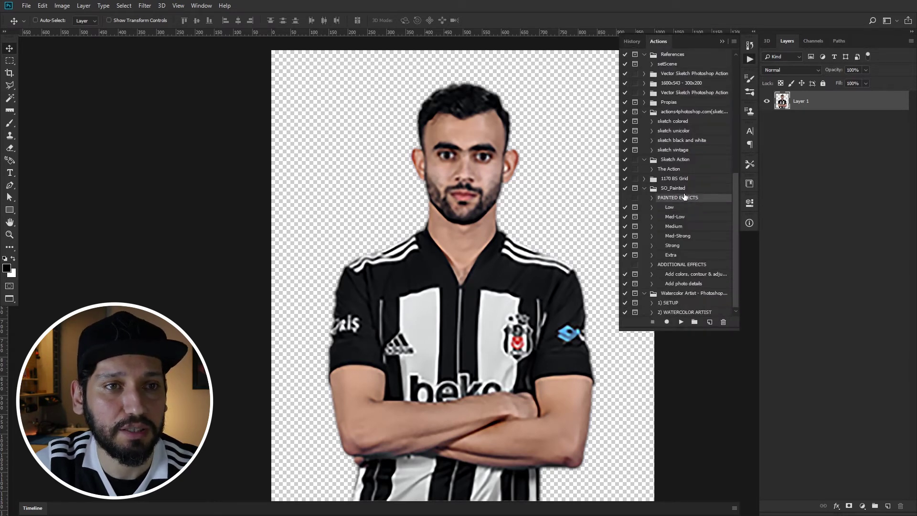
{"action": "left_click", "coordinate": [688, 220]}
{"action": "left_click", "coordinate": [681, 228]}
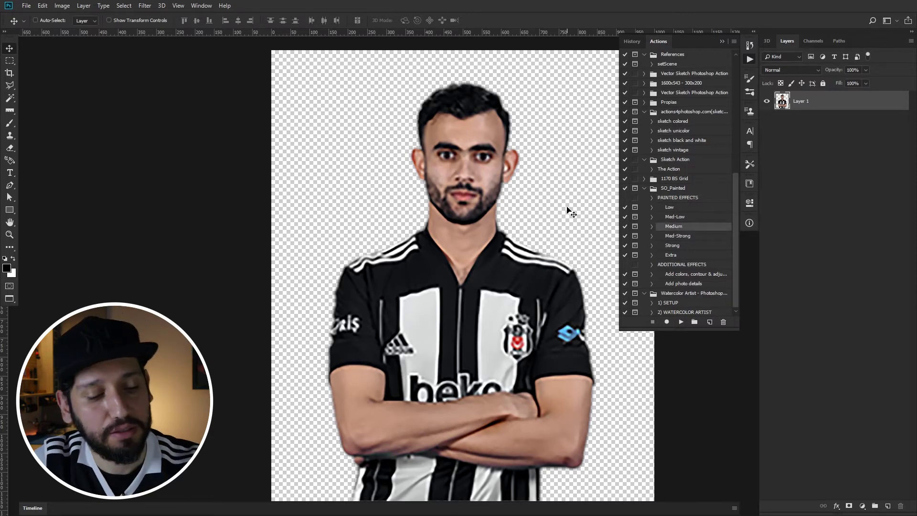
{"action": "key", "text": "ctrl+Tab"}
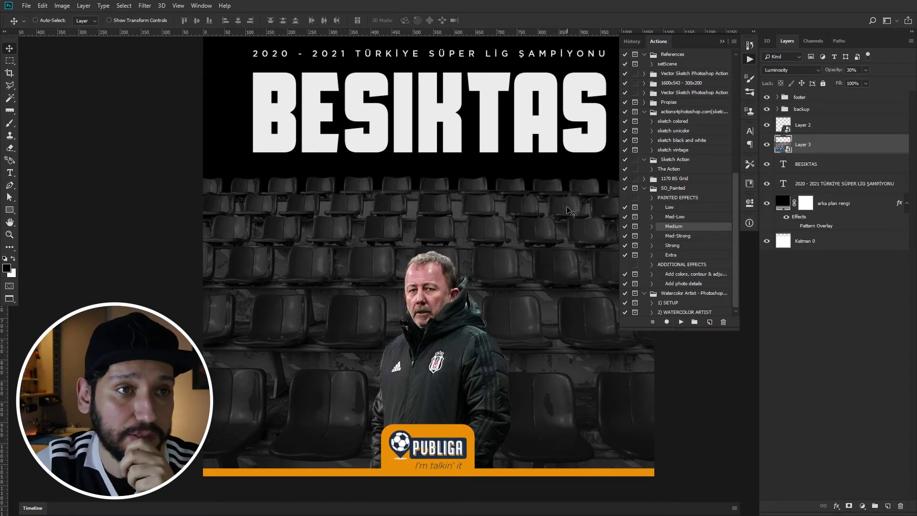
Run the Painted Medium action on the player photo, then convert the Painted - MEDIUM group to a Smart Object.
{"action": "key", "text": "ctrl+Tab"}
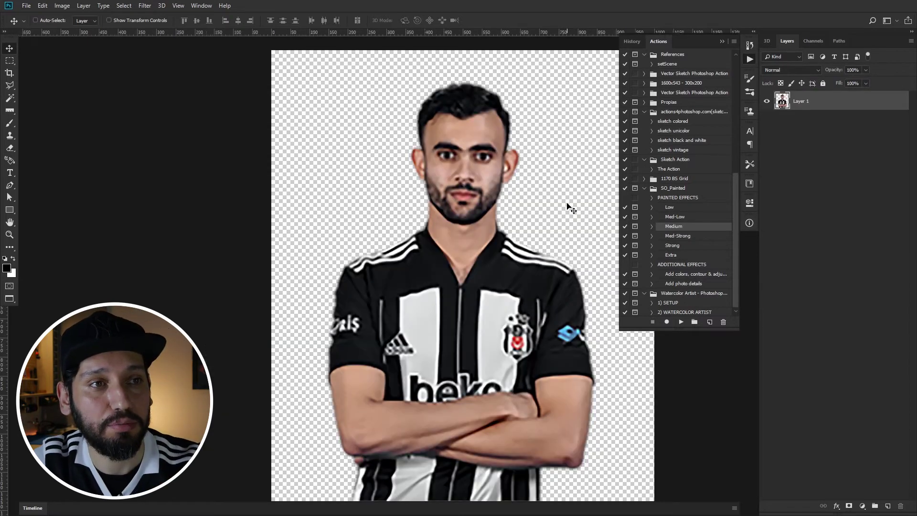
{"action": "double_click", "coordinate": [673, 223]}
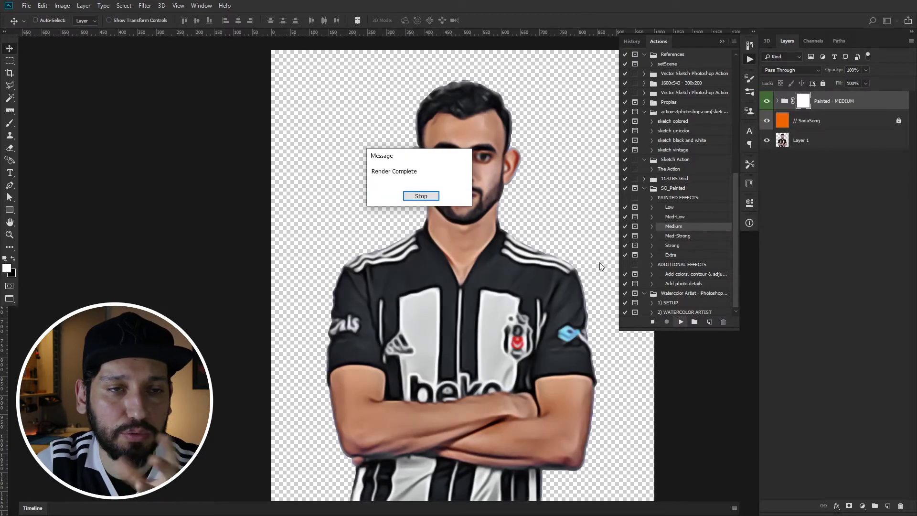
{"action": "left_click", "coordinate": [433, 196]}
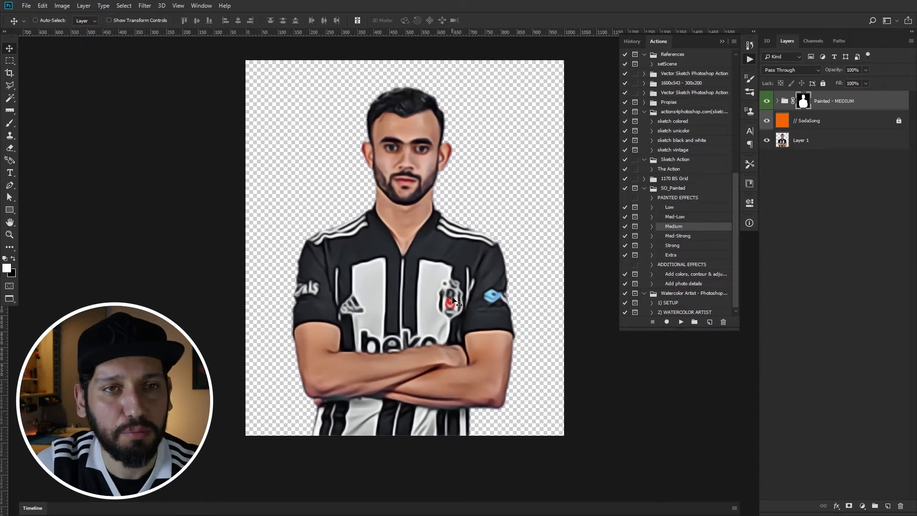
{"action": "right_click", "coordinate": [826, 101]}
{"action": "left_click", "coordinate": [836, 210]}
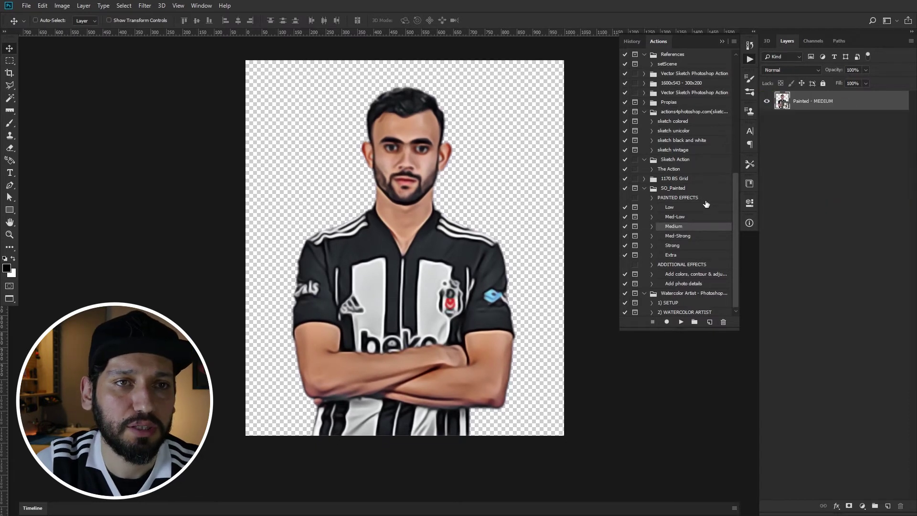
{"action": "right_click", "coordinate": [801, 113]}
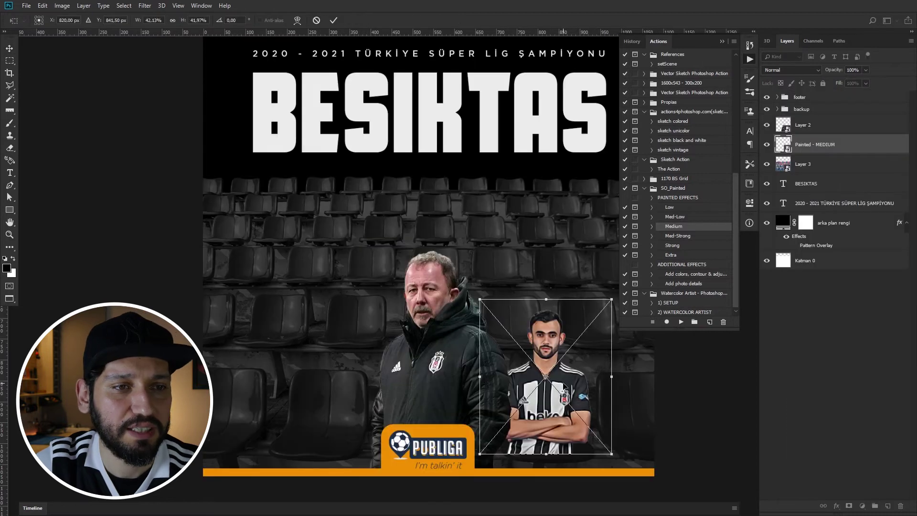
Commit the placed painted player's size and nudge it left, then back right.
{"action": "key", "text": "Return"}
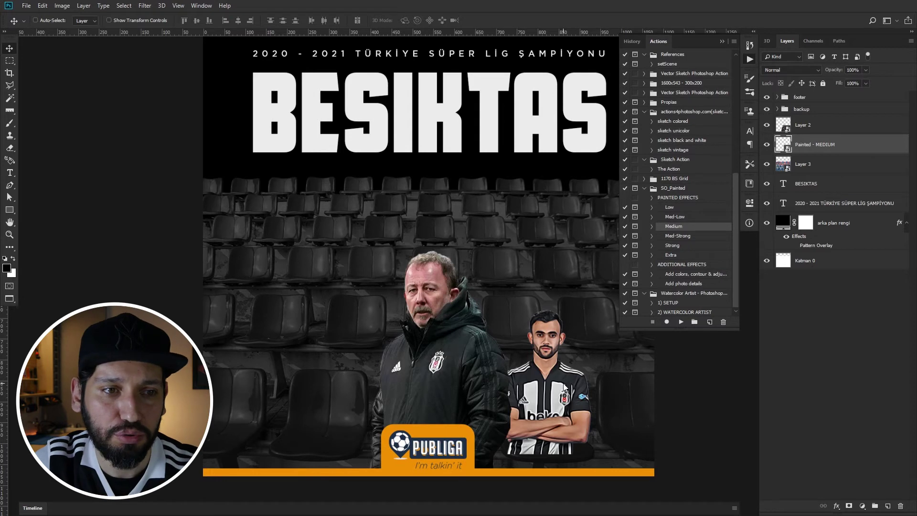
{"action": "key", "text": "shift+Left"}
{"action": "key", "text": "Right"}
{"action": "key", "text": "Right"}
{"action": "key", "text": "Right"}
{"action": "key", "text": "Right"}
{"action": "key", "text": "Right"}
{"action": "key", "text": "Right"}
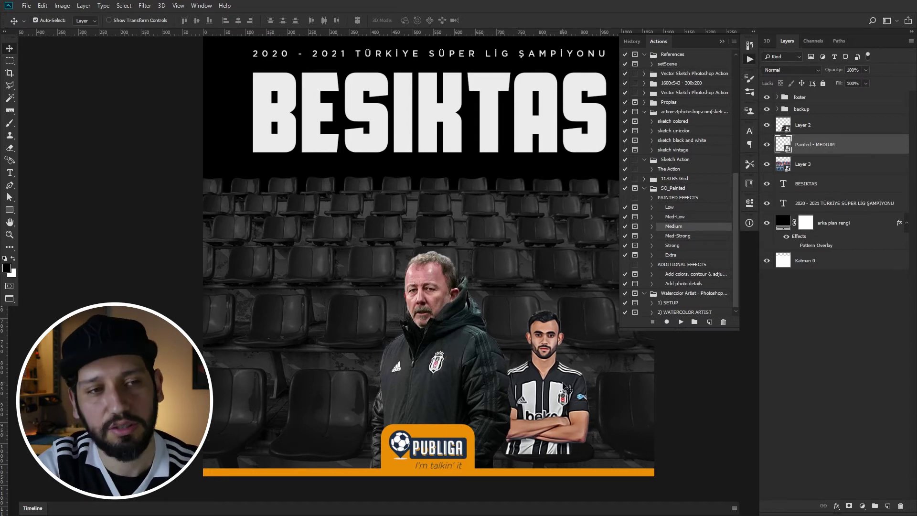
{"action": "key", "text": "ctrl+minus"}
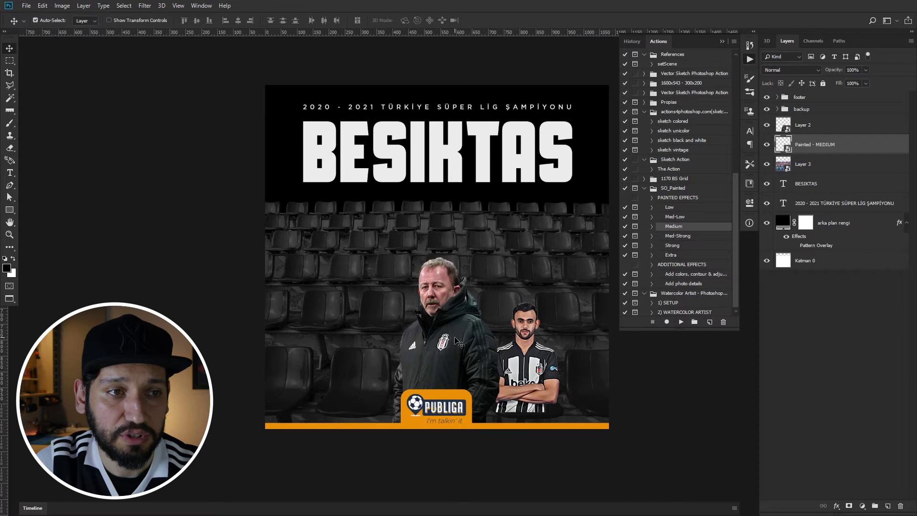
Select the coach layer and drag the coach up over the title, then back down to the bottom.
{"action": "left_click", "coordinate": [458, 343], "text": "ctrl"}
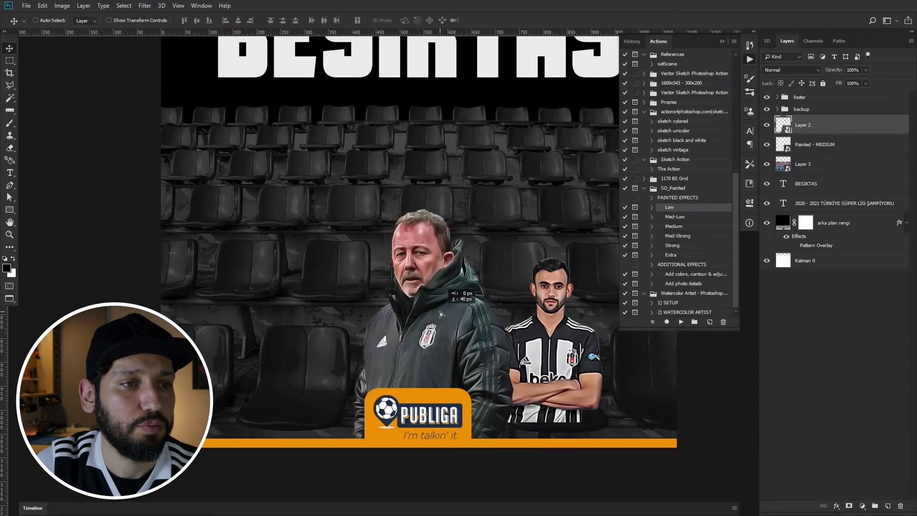
{"action": "key", "text": "ctrl+0"}
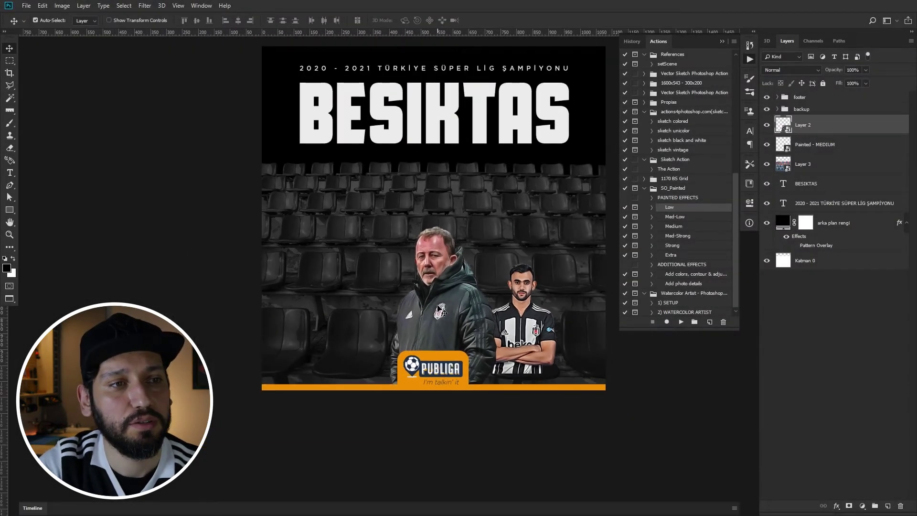
{"action": "left_click_drag", "start_coordinate": [439, 308], "coordinate": [430, 190]}
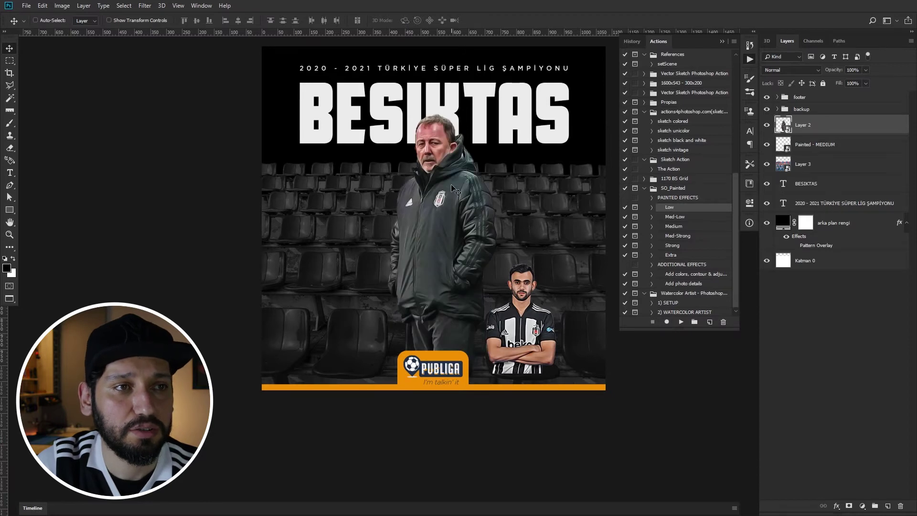
{"action": "scroll", "coordinate": [451, 187], "scroll_direction": "up", "scroll_amount": 2}
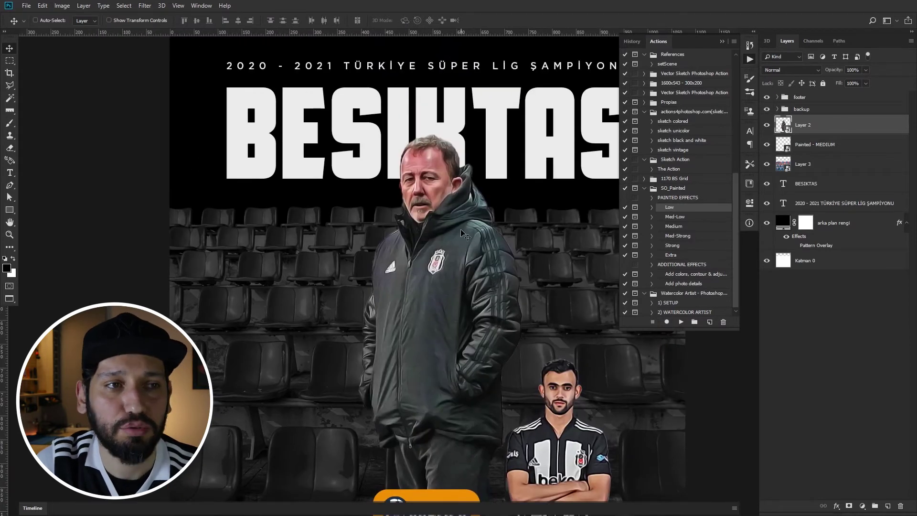
{"action": "mouse_move", "coordinate": [477, 283]}
{"action": "left_mouse_down"}
{"action": "mouse_move", "coordinate": [446, 233]}
{"action": "mouse_move", "coordinate": [443, 333]}
{"action": "left_mouse_up"}
{"action": "scroll", "coordinate": [442, 333], "scroll_direction": "down", "scroll_amount": 1}
{"action": "scroll", "coordinate": [440, 324], "scroll_direction": "down", "scroll_amount": 1}
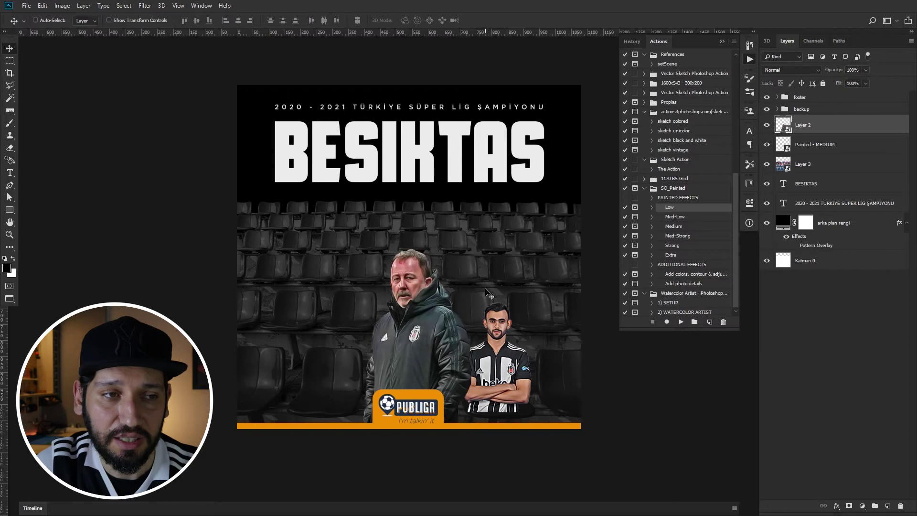
Enlarge the seats background layer with Free Transform and commit it.
{"action": "left_click_drag", "start_coordinate": [472, 317], "coordinate": [399, 324]}
{"action": "key", "text": "alt+bracketleft"}
{"action": "key", "text": "ctrl+t"}
{"action": "left_click_drag", "start_coordinate": [509, 201], "coordinate": [532, 196]}
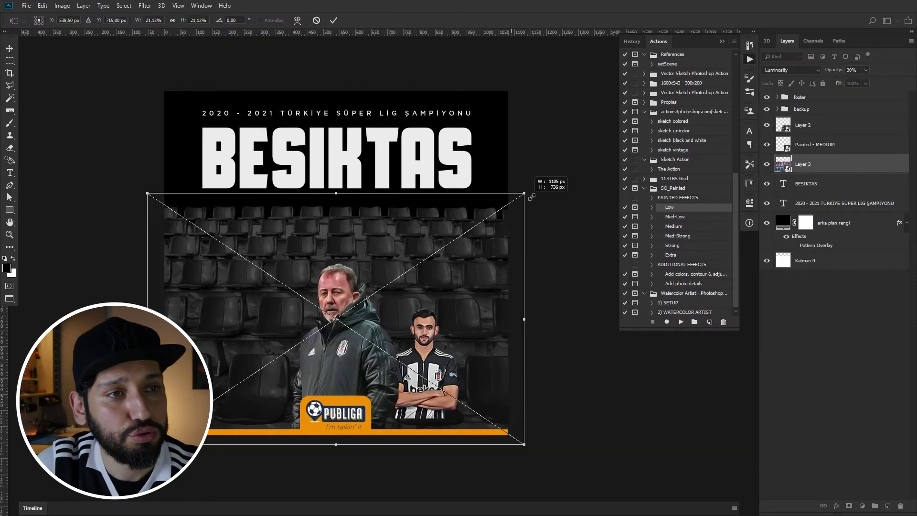
{"action": "key", "text": "Return"}
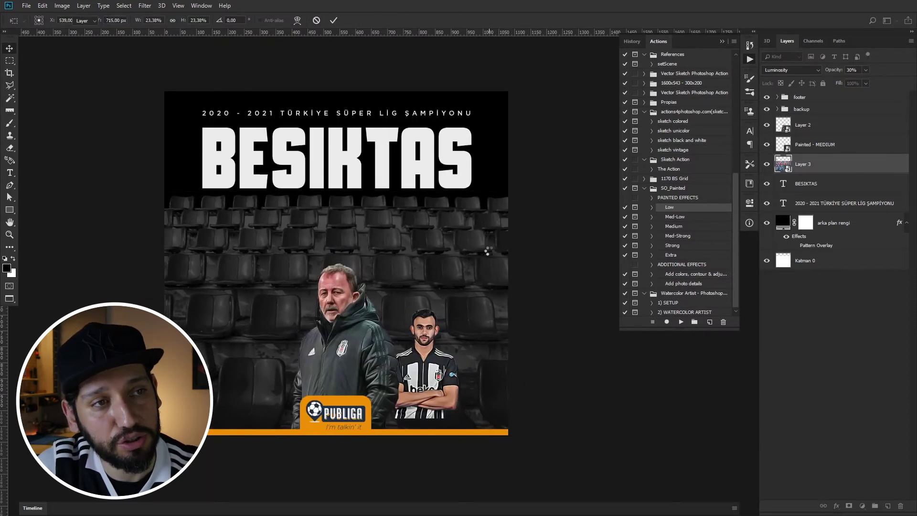
Set the canvas width to 1920 in Canvas Size.
{"action": "key", "text": "ctrl+alt+c"}
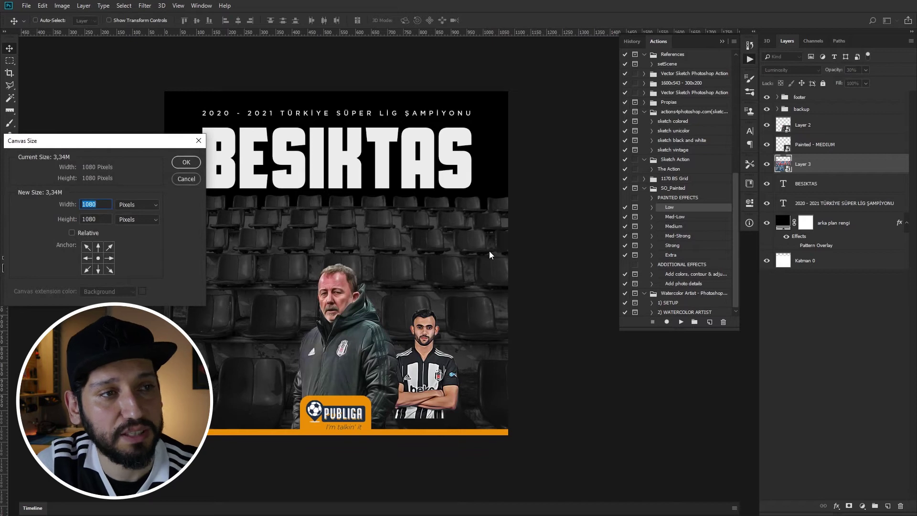
{"action": "type", "text": "1920"}
{"action": "key", "text": "Return"}
{"action": "key", "text": "ctrl+minus"}
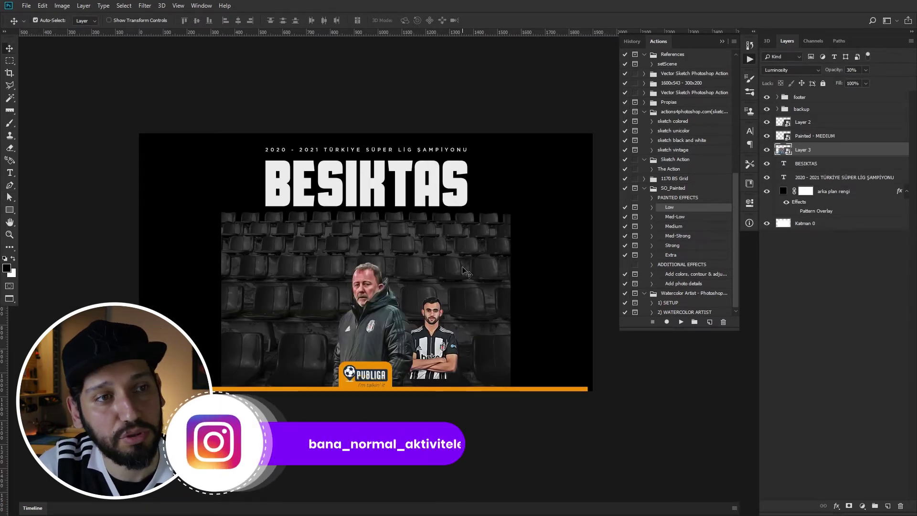
Scale the stadium photo up, move it lower, then shrink it to fit the poster.
{"action": "key", "text": "ctrl+t"}
{"action": "left_click_drag", "start_coordinate": [507, 210], "coordinate": [601, 170]}
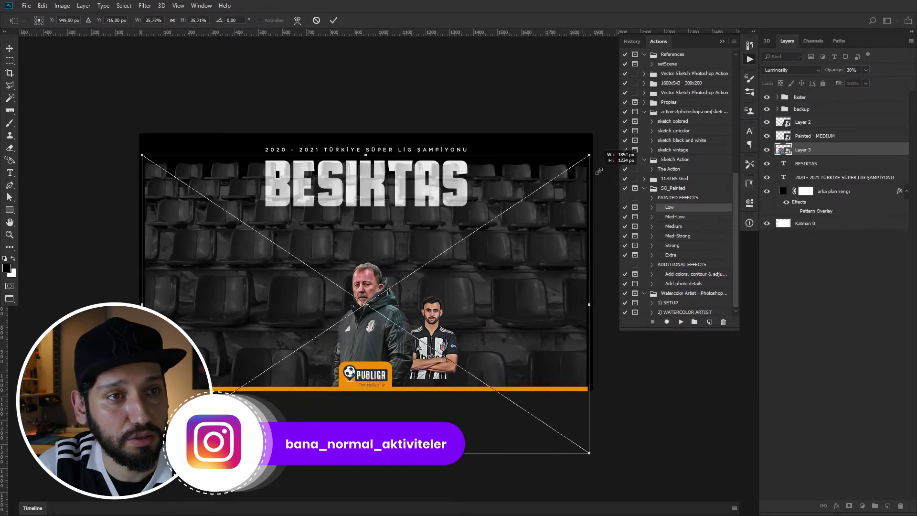
{"action": "left_click_drag", "start_coordinate": [525, 273], "coordinate": [523, 302]}
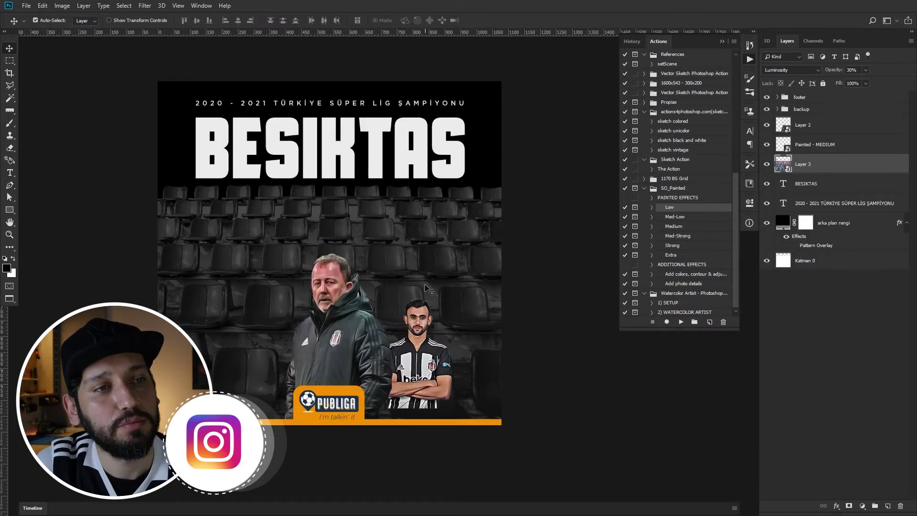
{"action": "left_click_drag", "start_coordinate": [521, 181], "coordinate": [491, 208]}
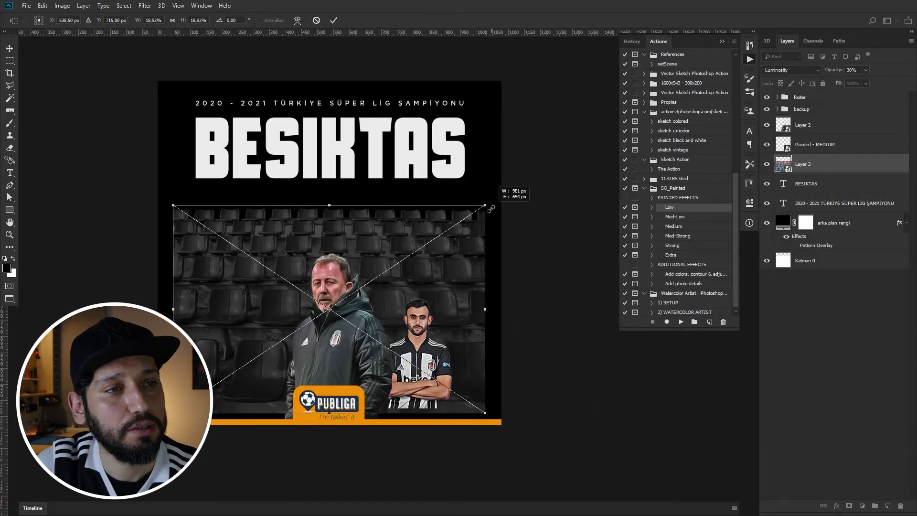
{"action": "key", "text": "Return"}
Select the BESIKTAS title layer and marquee-select the area around the title.
{"action": "left_click", "coordinate": [363, 134], "text": "ctrl"}
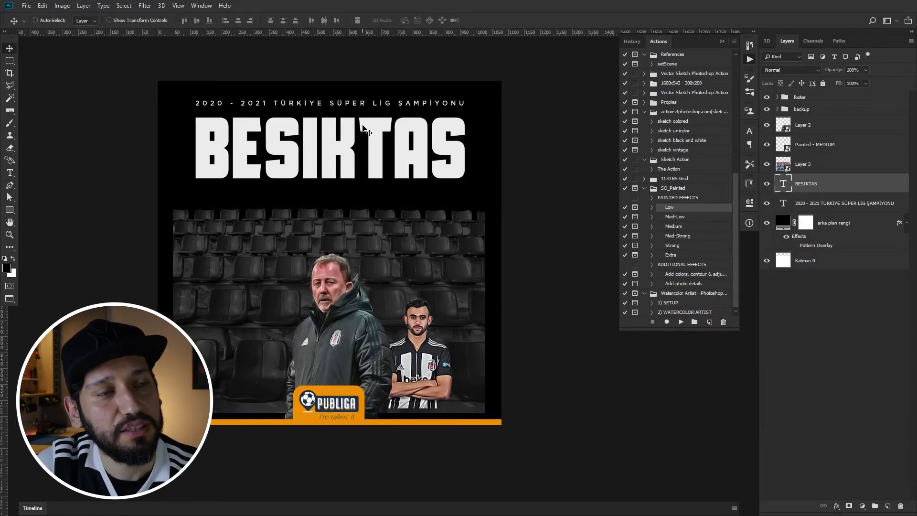
{"action": "key", "text": "m"}
{"action": "left_click_drag", "start_coordinate": [196, 100], "coordinate": [463, 181]}
{"action": "key", "text": "v"}
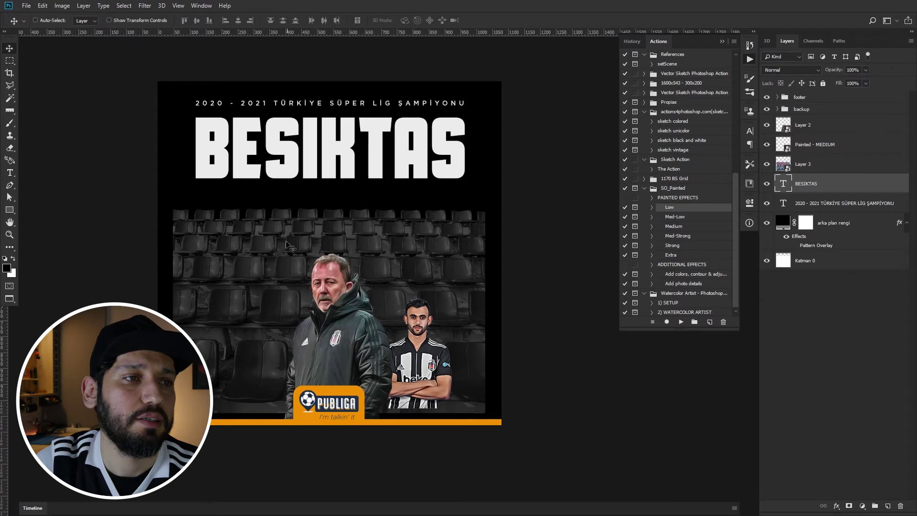
Move the stadium photo up and right and shrink it further.
{"action": "left_click", "coordinate": [422, 217], "text": "ctrl"}
{"action": "key", "text": "ctrl+t"}
{"action": "left_click_drag", "start_coordinate": [246, 253], "coordinate": [270, 229]}
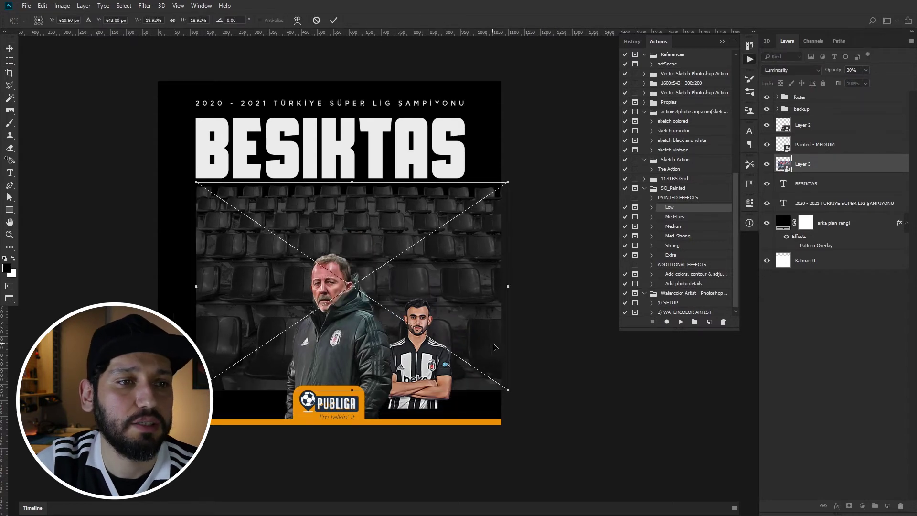
{"action": "left_click_drag", "start_coordinate": [508, 388], "coordinate": [496, 372]}
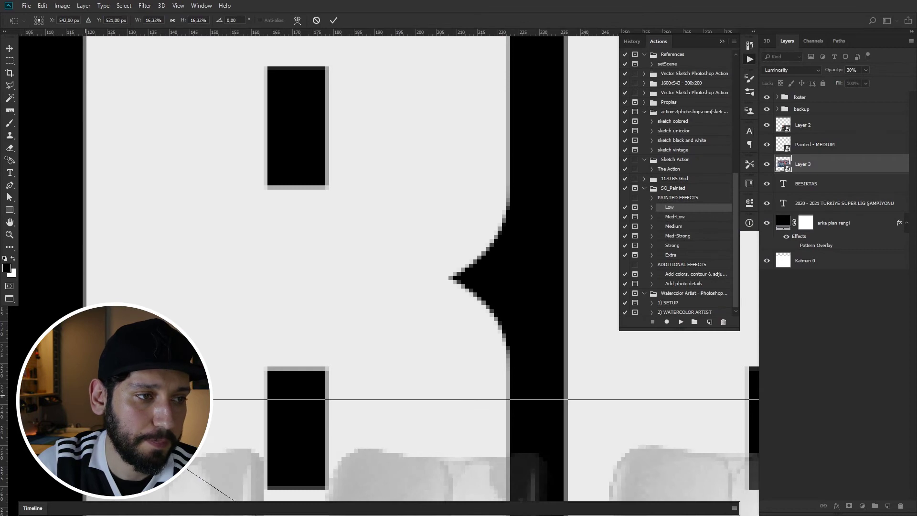
{"action": "key", "text": "Return"}
Place the stadium photo just below the BESIKTAS title and enlarge it slightly.
{"action": "key", "text": "ctrl+0"}
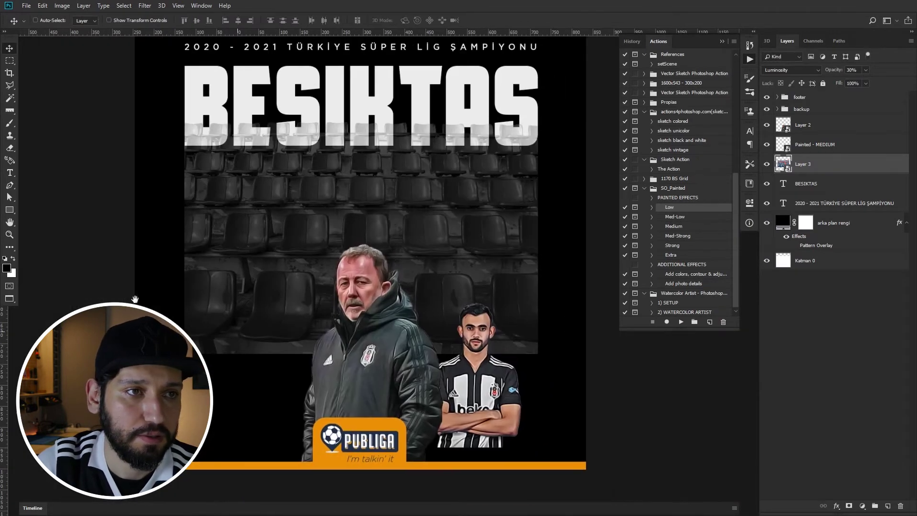
{"action": "left_click_drag", "start_coordinate": [392, 246], "coordinate": [391, 290]}
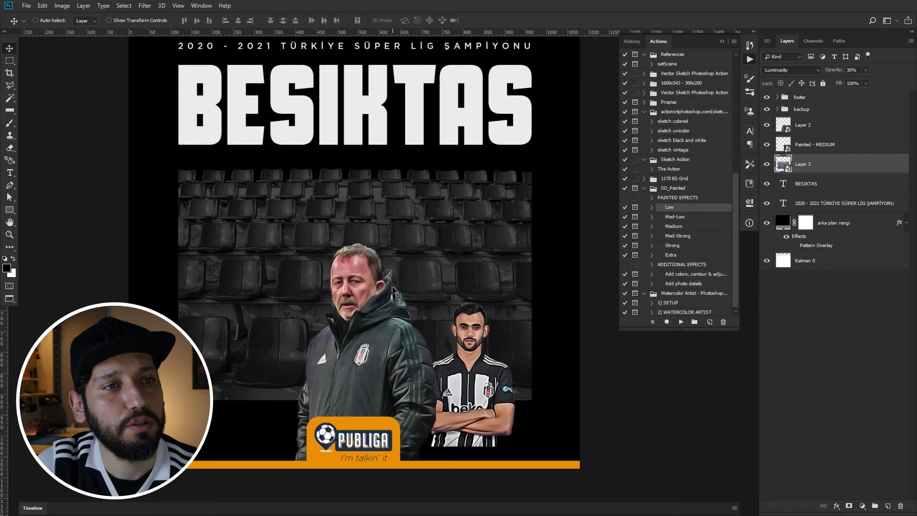
{"action": "scroll", "coordinate": [401, 325], "scroll_direction": "up", "scroll_amount": 3}
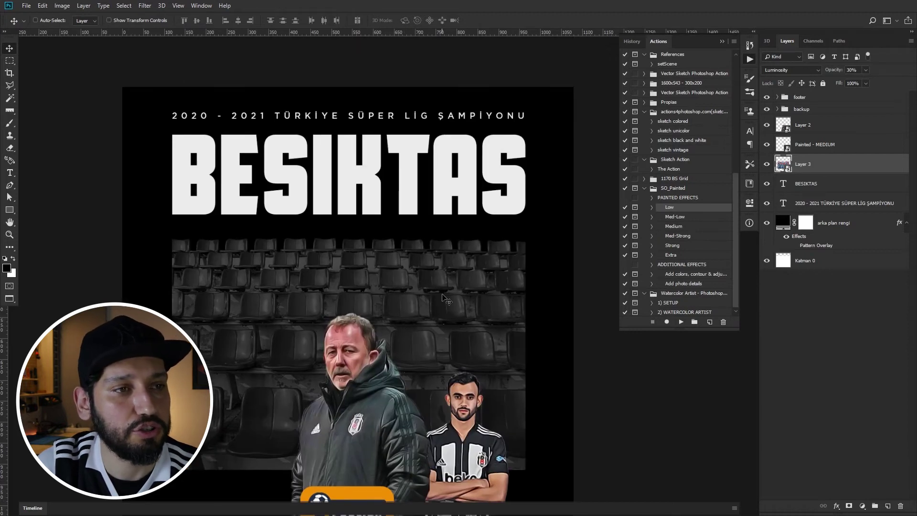
{"action": "left_click_drag", "start_coordinate": [443, 295], "coordinate": [443, 284]}
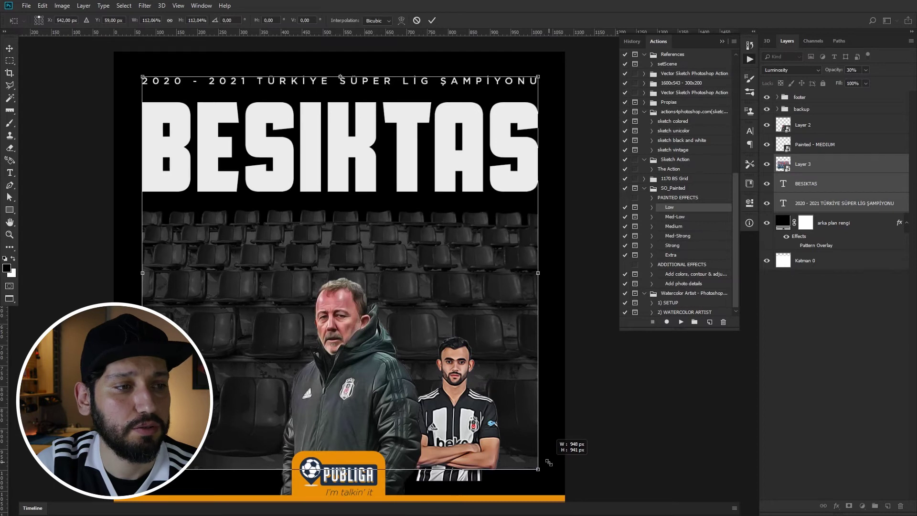
{"action": "left_click_drag", "start_coordinate": [549, 462], "coordinate": [549, 464]}
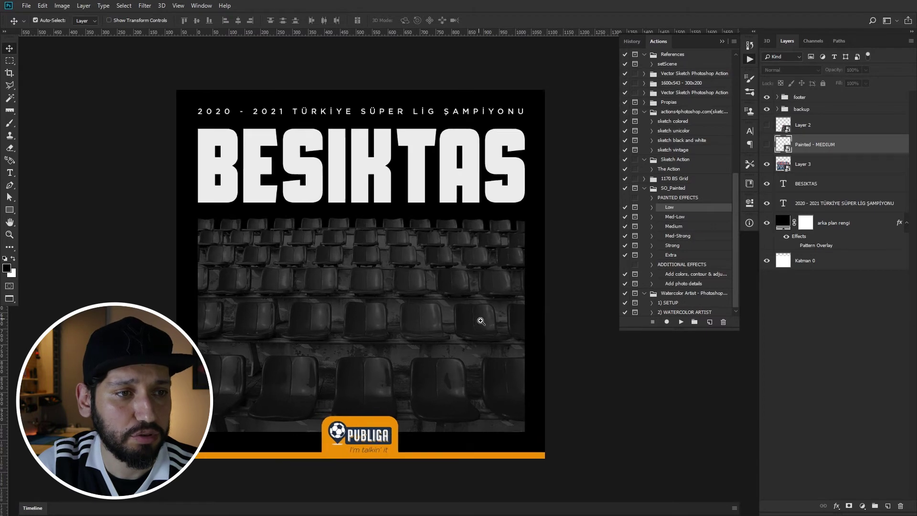
Show the painted coach layer, select it, and fit the whole poster in view.
{"action": "scroll", "coordinate": [477, 321], "scroll_direction": "up", "scroll_amount": 1}
{"action": "scroll", "coordinate": [525, 319], "scroll_direction": "down", "scroll_amount": 1}
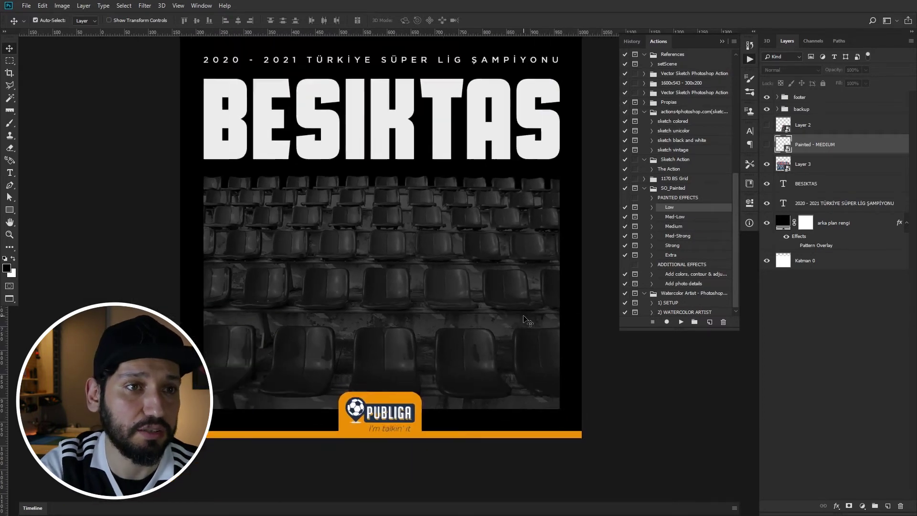
{"action": "scroll", "coordinate": [526, 319], "scroll_direction": "down", "scroll_amount": 1}
{"action": "scroll", "coordinate": [535, 320], "scroll_direction": "up", "scroll_amount": 2}
{"action": "left_click", "coordinate": [766, 124]}
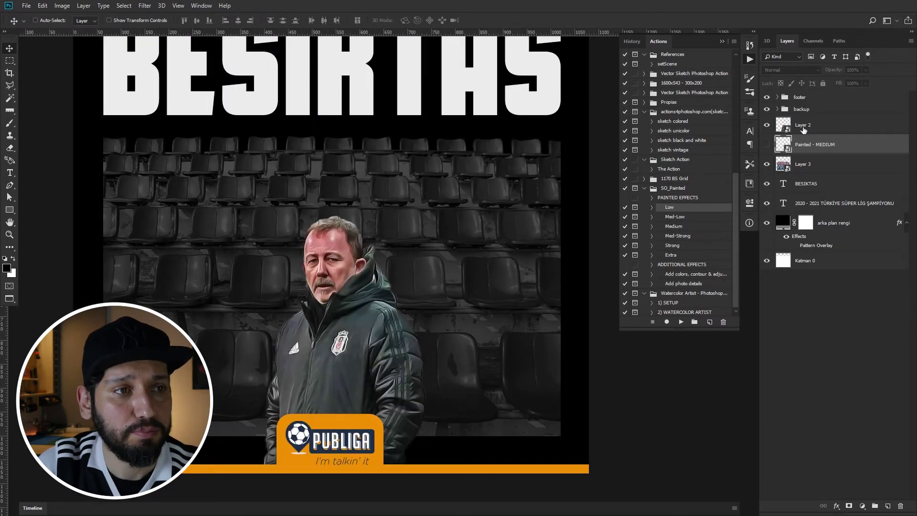
{"action": "left_click", "coordinate": [803, 129]}
{"action": "key", "text": "ctrl+0"}
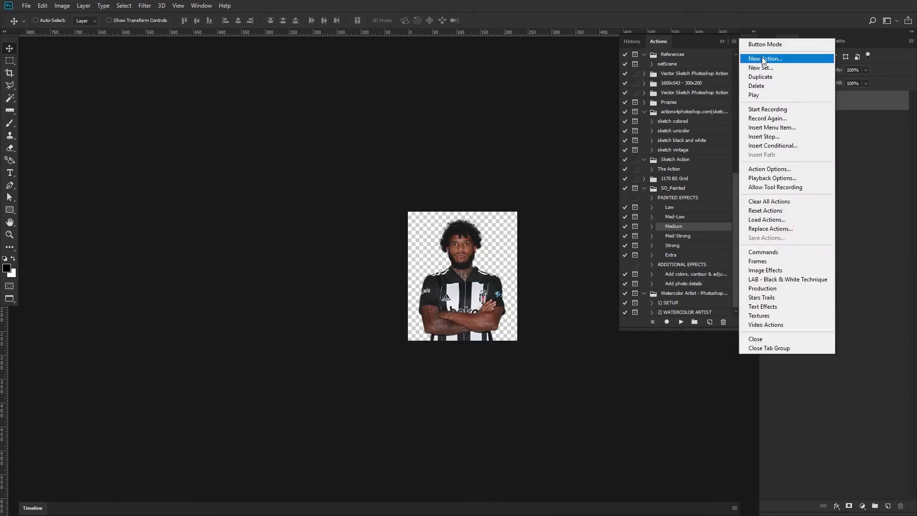
Record the futbolcular action: Painted Medium effect, hide original, convert to Smart Object, close document.
{"action": "left_click", "coordinate": [521, 164]}
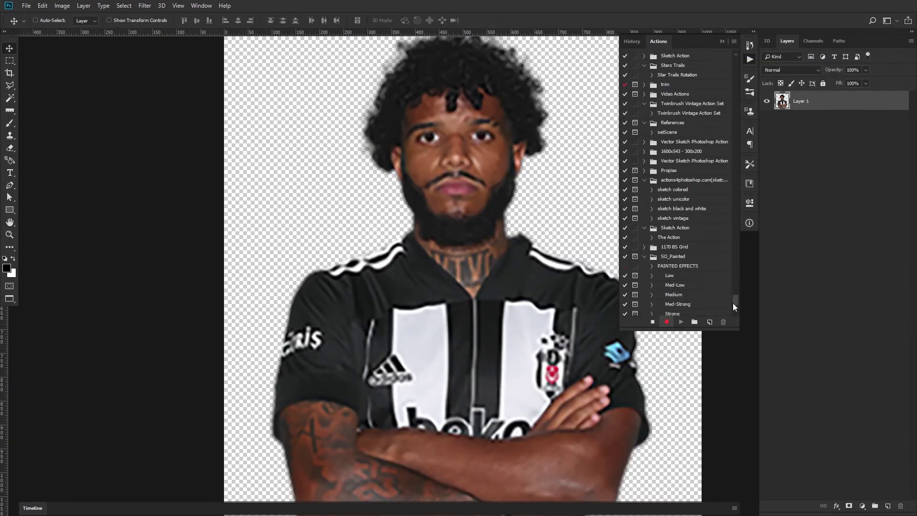
{"action": "left_click", "coordinate": [421, 198]}
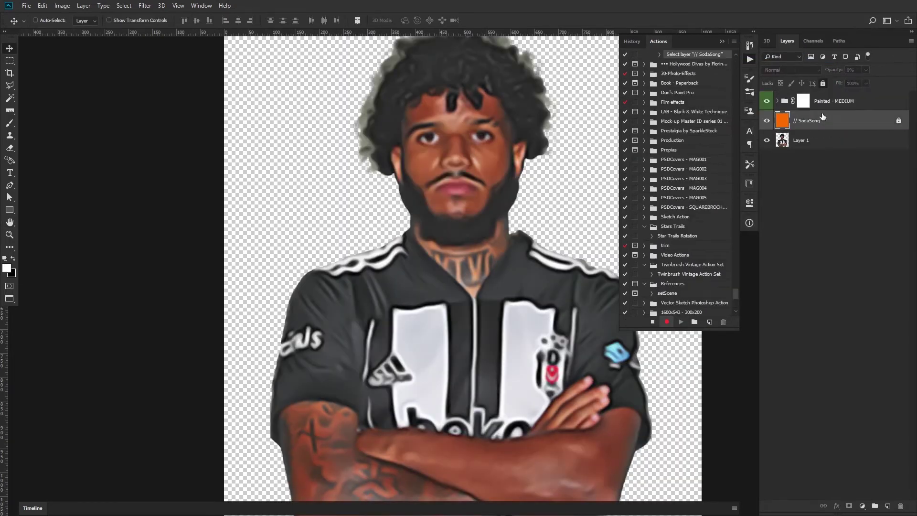
{"action": "left_click", "coordinate": [767, 140]}
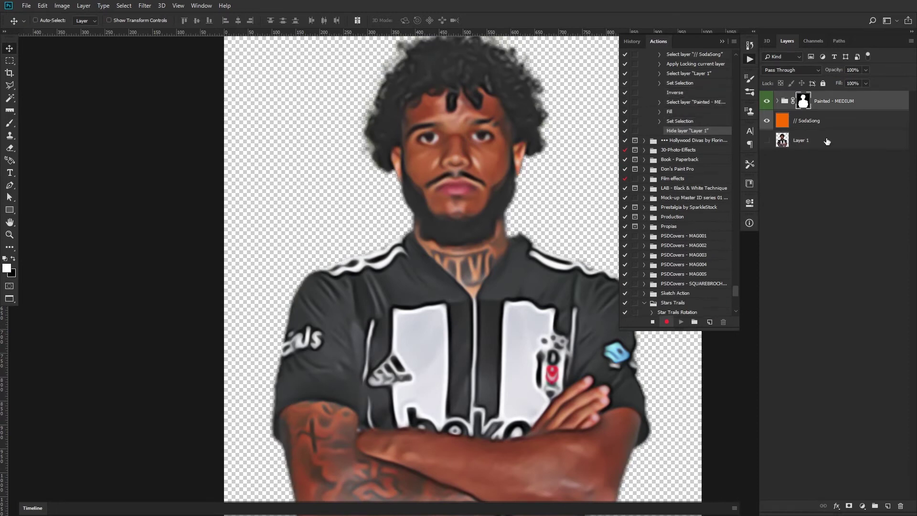
{"action": "right_click", "coordinate": [818, 130]}
{"action": "left_click", "coordinate": [539, 157]}
{"action": "key", "text": "ctrl+w"}
{"action": "left_click", "coordinate": [652, 322]}
Play the futbolcular action on the goalkeeper photo.
{"action": "scroll", "coordinate": [692, 206], "scroll_direction": "up", "scroll_amount": 2}
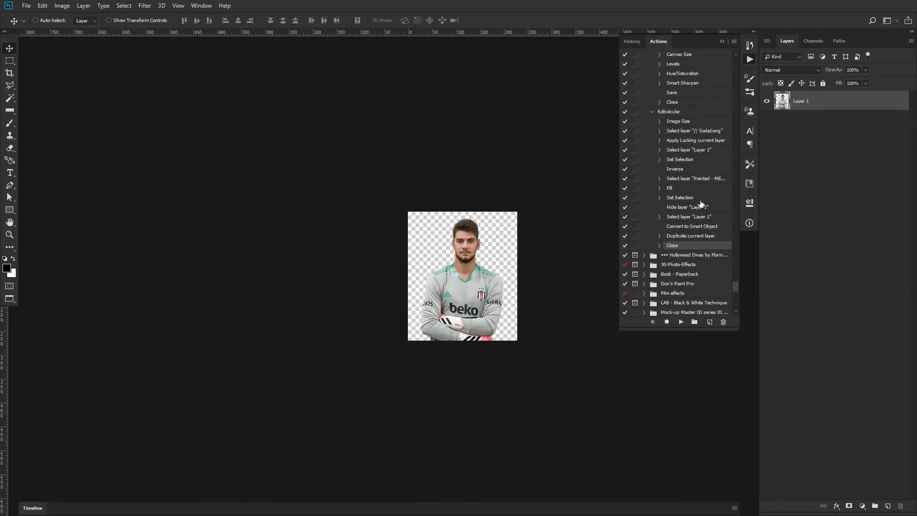
{"action": "scroll", "coordinate": [692, 191], "scroll_direction": "up", "scroll_amount": 3}
{"action": "left_click", "coordinate": [659, 149]}
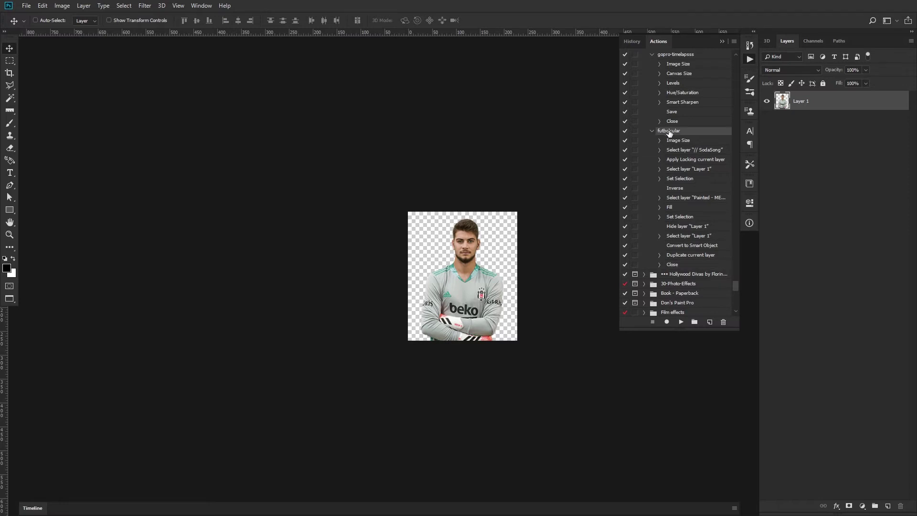
{"action": "double_click", "coordinate": [682, 150]}
{"action": "key", "text": "Return"}
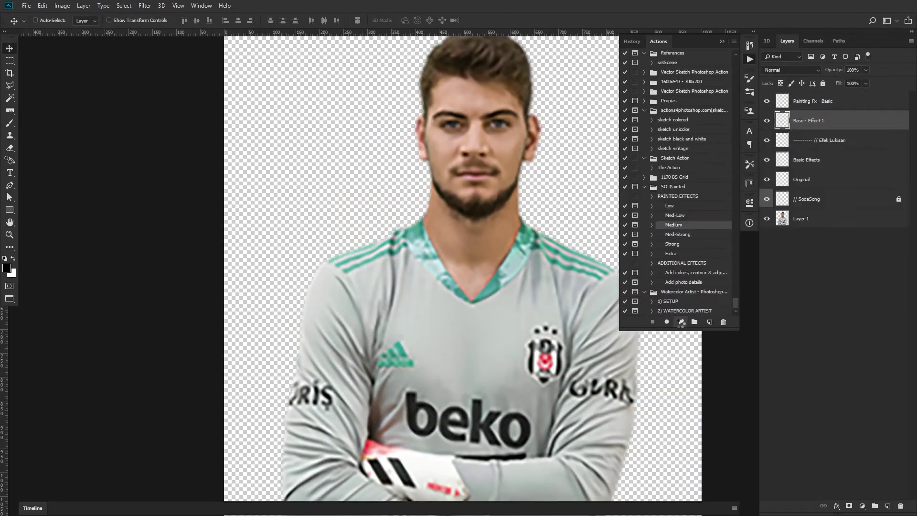
{"action": "right_click", "coordinate": [822, 118]}
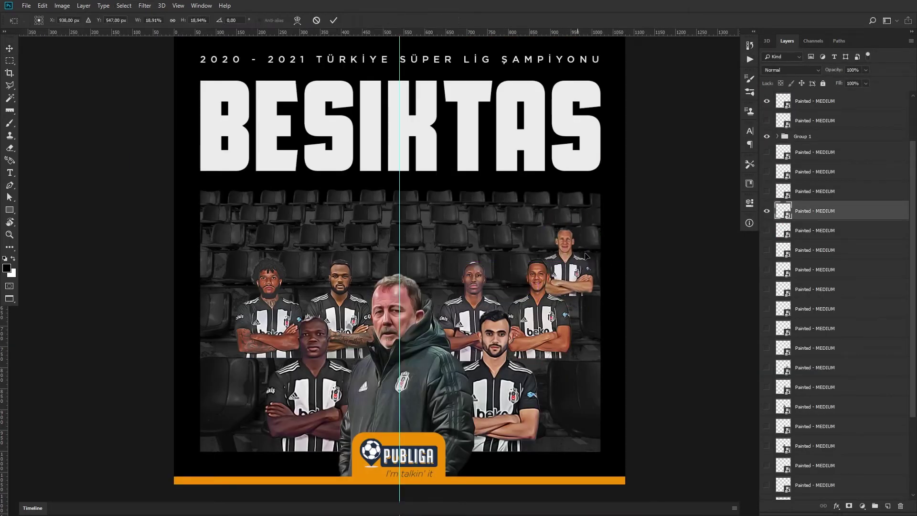
Show the goalkeeper and other painted player cutouts and move them into the back rows.
{"action": "left_click", "coordinate": [767, 269]}
{"action": "left_click", "coordinate": [815, 269]}
{"action": "mouse_move", "coordinate": [561, 280]}
{"action": "left_mouse_down"}
{"action": "mouse_move", "coordinate": [571, 296]}
{"action": "mouse_move", "coordinate": [549, 284]}
{"action": "left_mouse_up"}
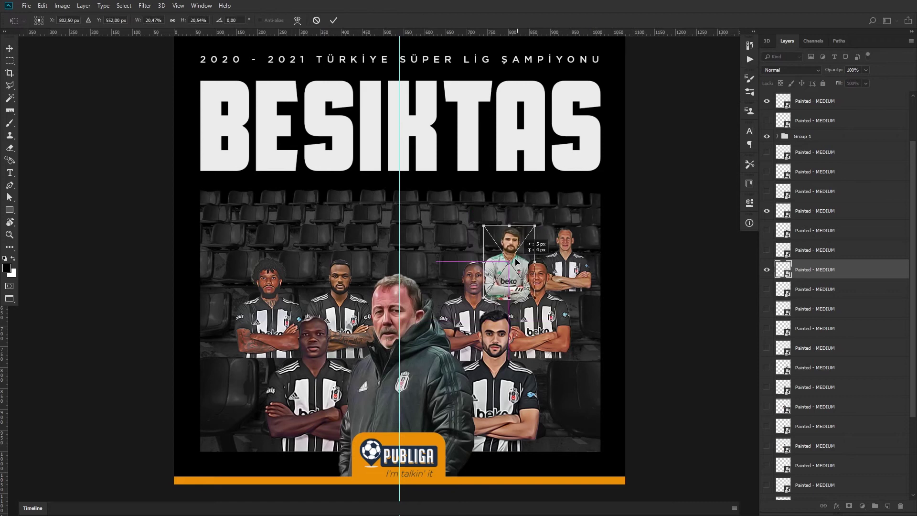
{"action": "left_click", "coordinate": [774, 308]}
{"action": "left_click", "coordinate": [767, 328]}
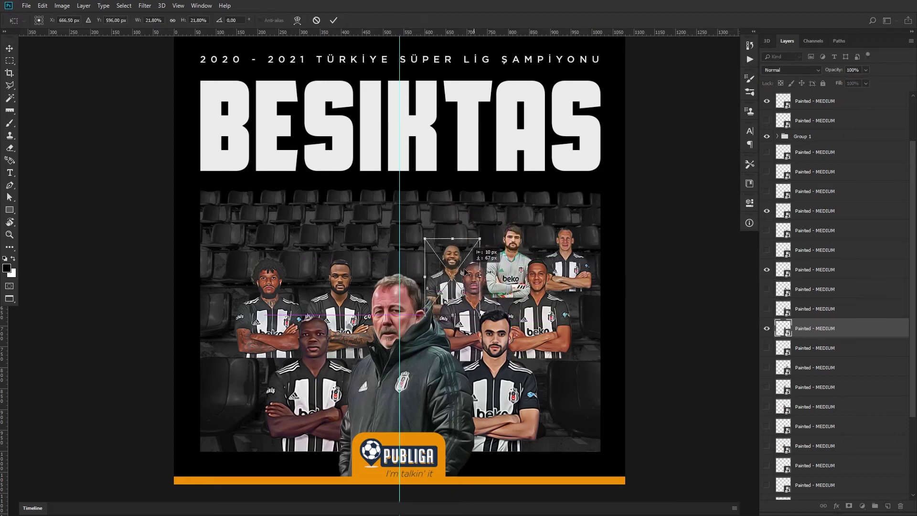
{"action": "left_click_drag", "start_coordinate": [502, 279], "coordinate": [537, 291]}
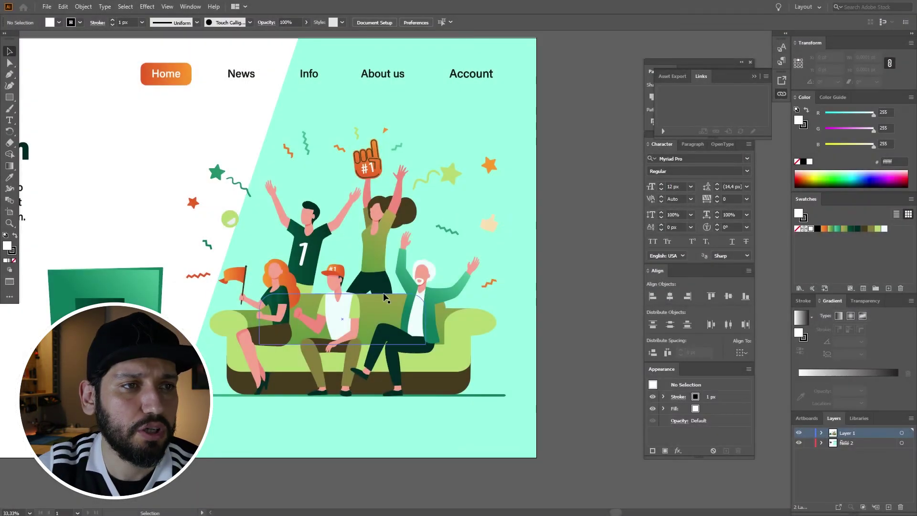
Isolate the fan illustration group in Illustrator and zoom in on the white raised-arms line-art figure.
{"action": "left_click", "coordinate": [360, 242]}
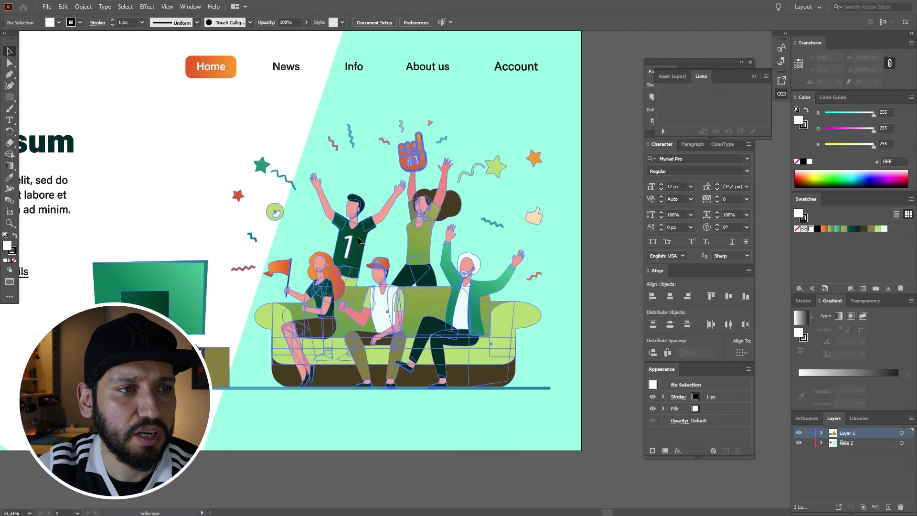
{"action": "double_click", "coordinate": [360, 241]}
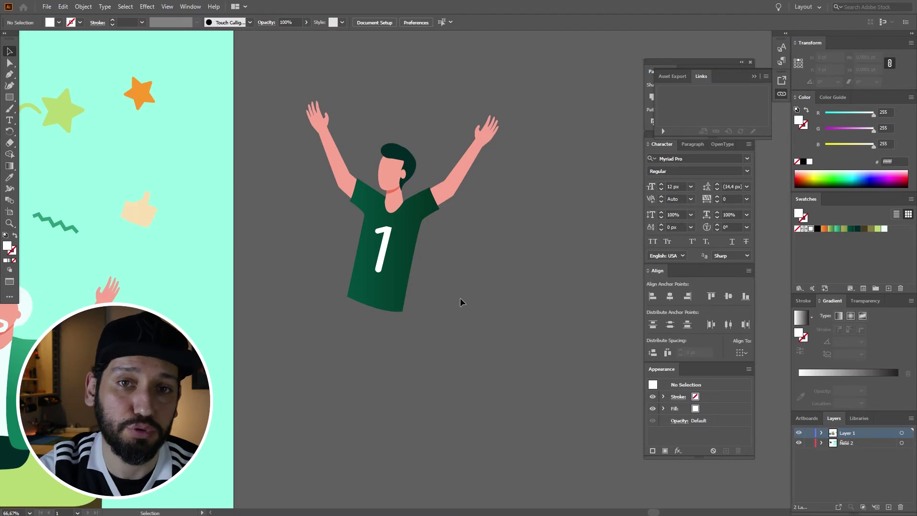
{"action": "left_click", "coordinate": [412, 215]}
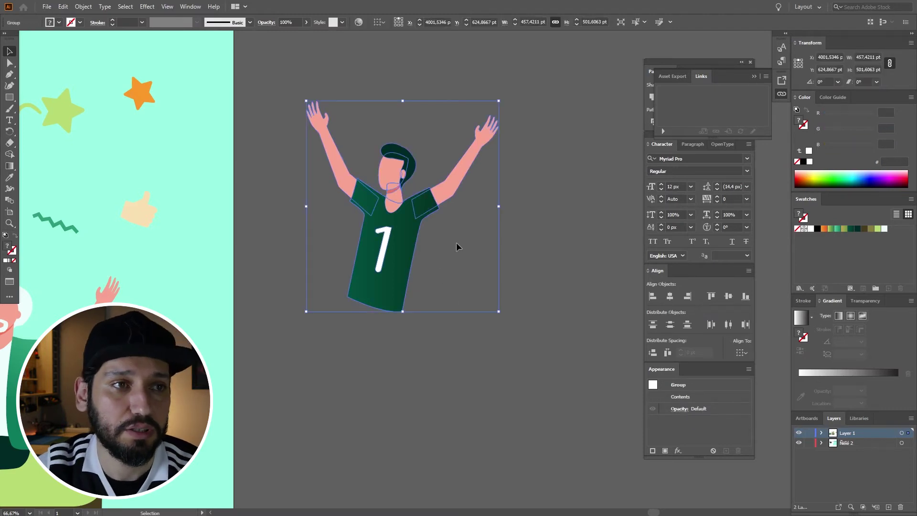
{"action": "key", "text": "ctrl+1"}
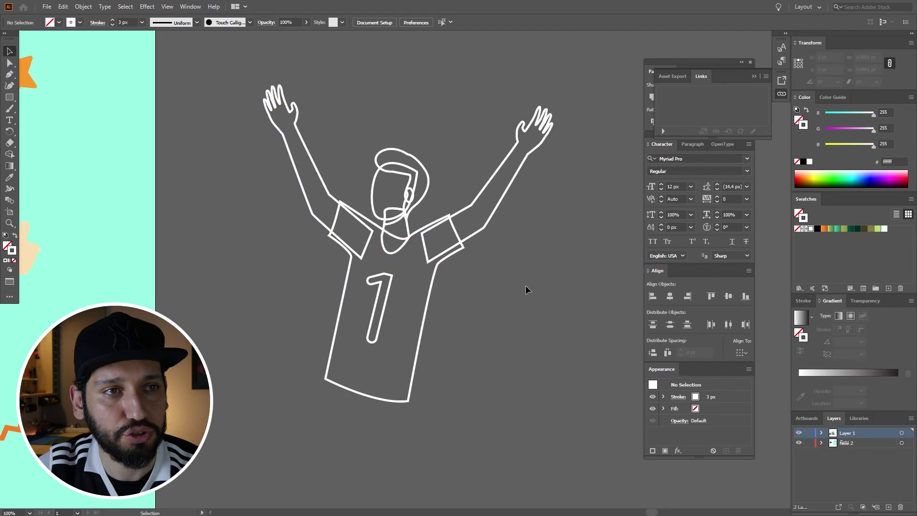
{"action": "left_click", "coordinate": [468, 239]}
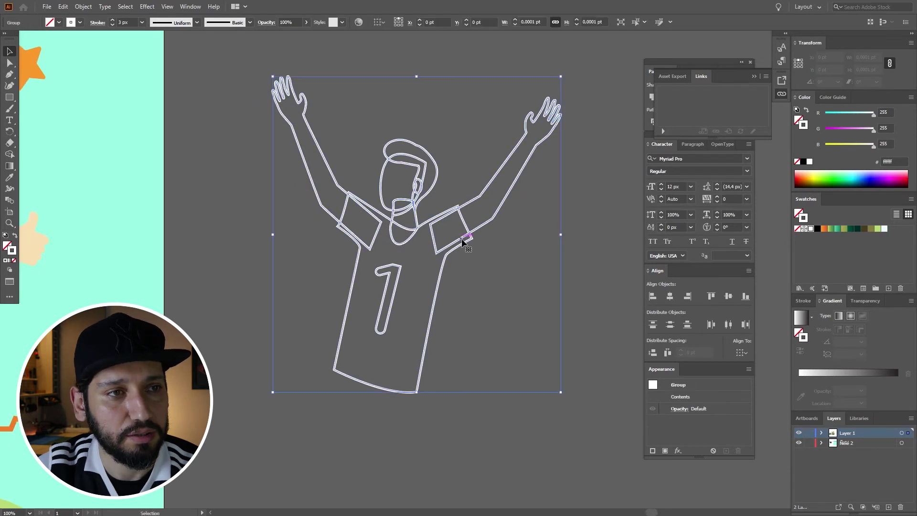
{"action": "key", "text": "ctrl+plus"}
{"action": "scroll", "coordinate": [437, 268], "scroll_direction": "down", "scroll_amount": 3}
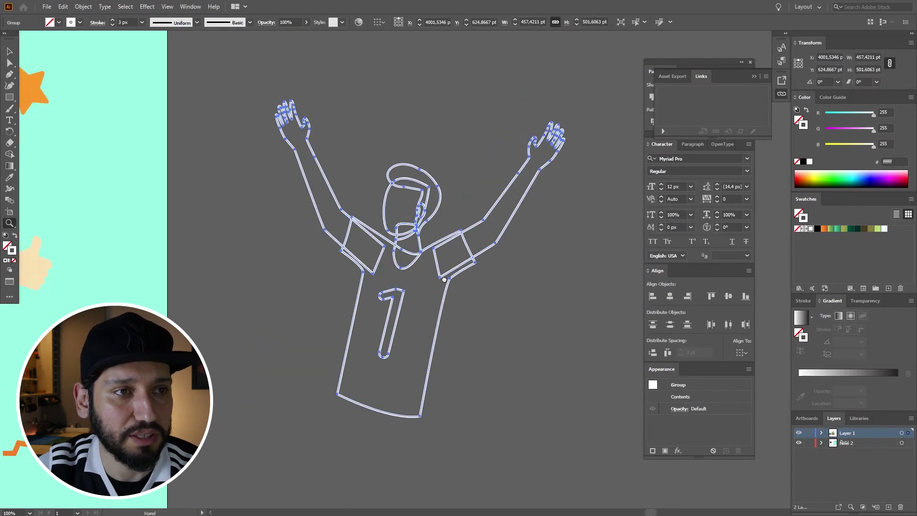
{"action": "scroll", "coordinate": [437, 268], "scroll_direction": "up", "scroll_amount": 2}
{"action": "scroll", "coordinate": [494, 316], "scroll_direction": "up", "scroll_amount": 6}
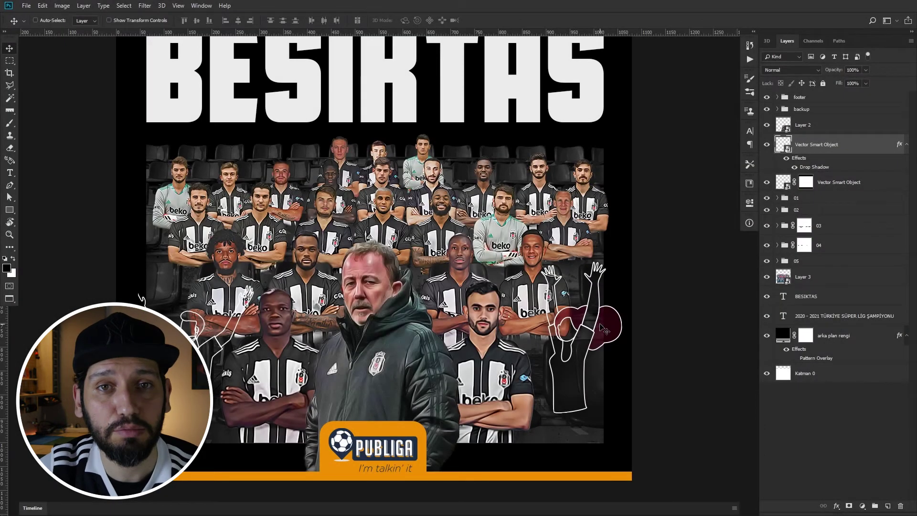
Shift the outline figure slightly right, select its layer, and exit Free Transform unchanged.
{"action": "scroll", "coordinate": [604, 330], "scroll_direction": "down", "scroll_amount": 3}
{"action": "left_click_drag", "start_coordinate": [587, 291], "coordinate": [593, 293]}
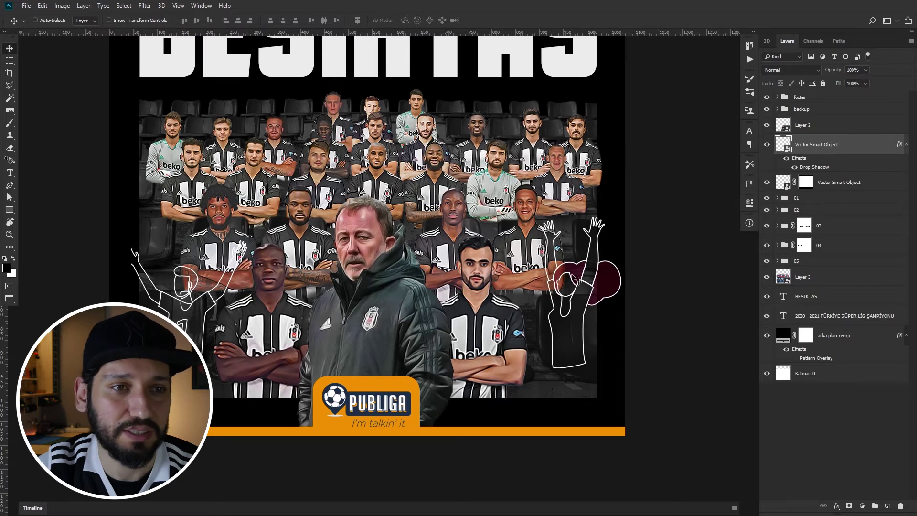
{"action": "left_click", "coordinate": [215, 313]}
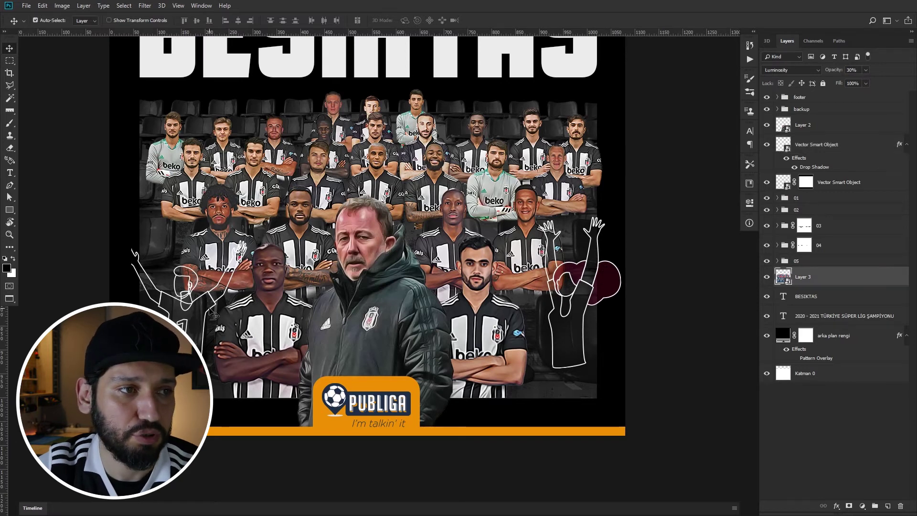
{"action": "left_click", "coordinate": [219, 310]}
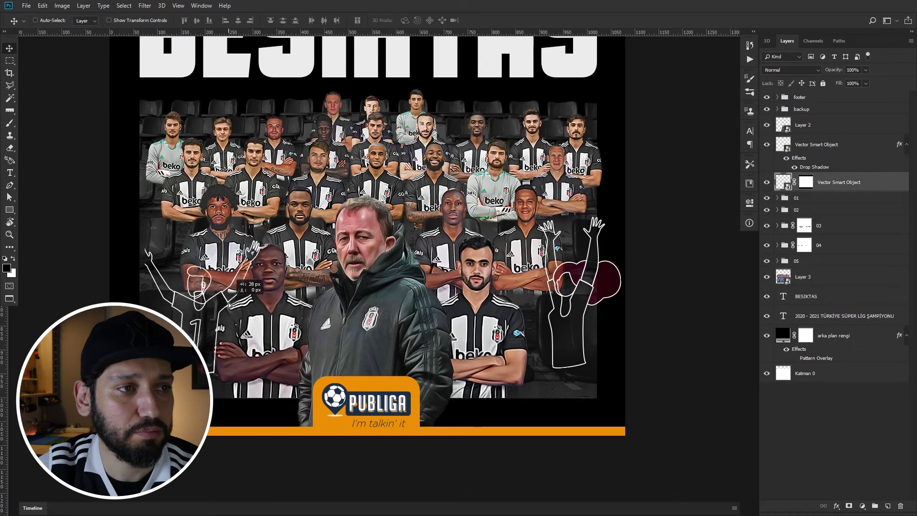
{"action": "scroll", "coordinate": [245, 329], "scroll_direction": "up", "scroll_amount": 1}
{"action": "scroll", "coordinate": [246, 329], "scroll_direction": "right", "scroll_amount": 2}
{"action": "key", "text": "ctrl+t"}
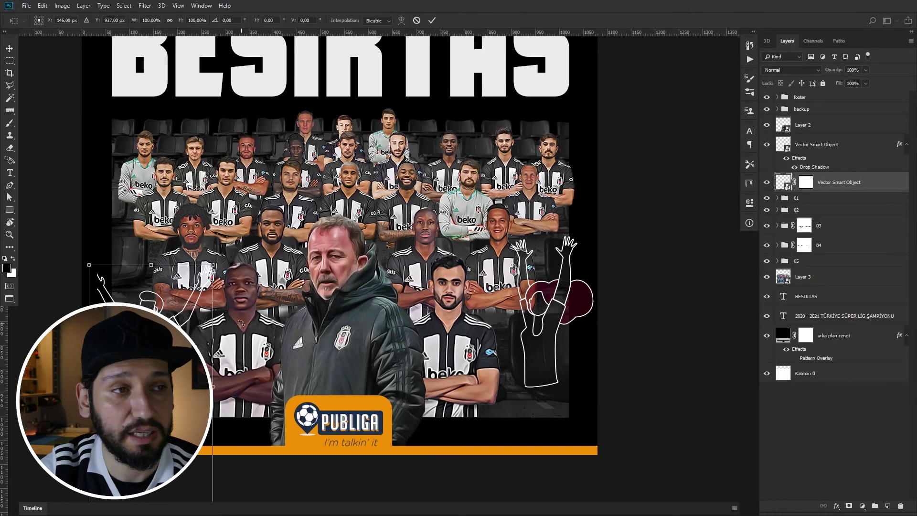
{"action": "key", "text": "ctrl+minus"}
{"action": "key", "text": "Return"}
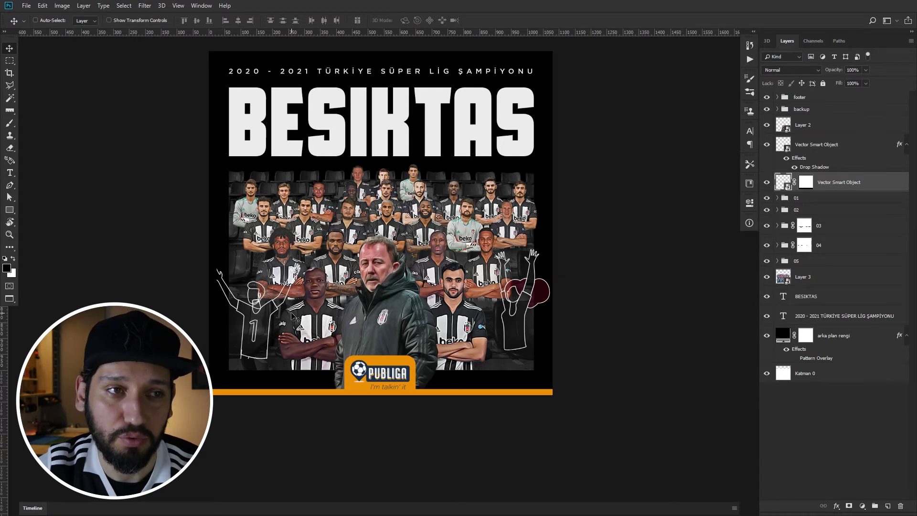
Move the outline figure 7 px left, then left and down into place.
{"action": "scroll", "coordinate": [286, 316], "scroll_direction": "up", "scroll_amount": 1}
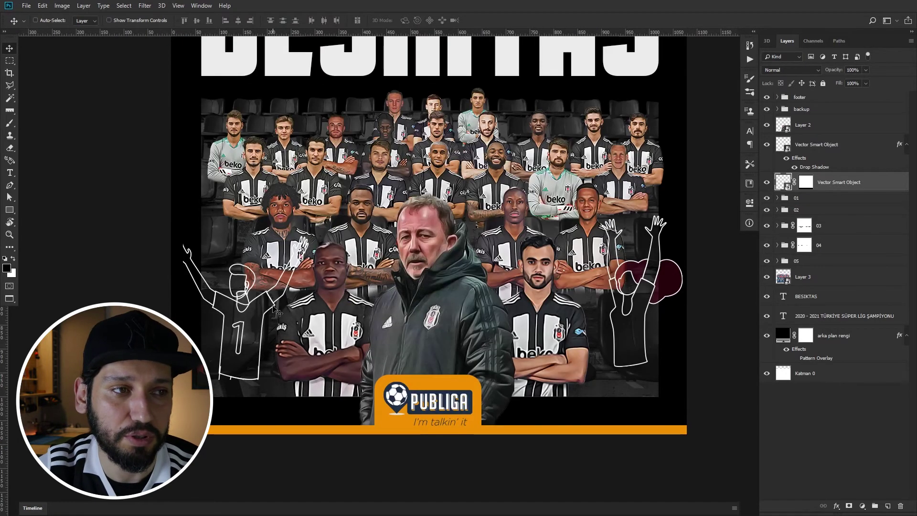
{"action": "left_click_drag", "start_coordinate": [272, 306], "coordinate": [267, 304]}
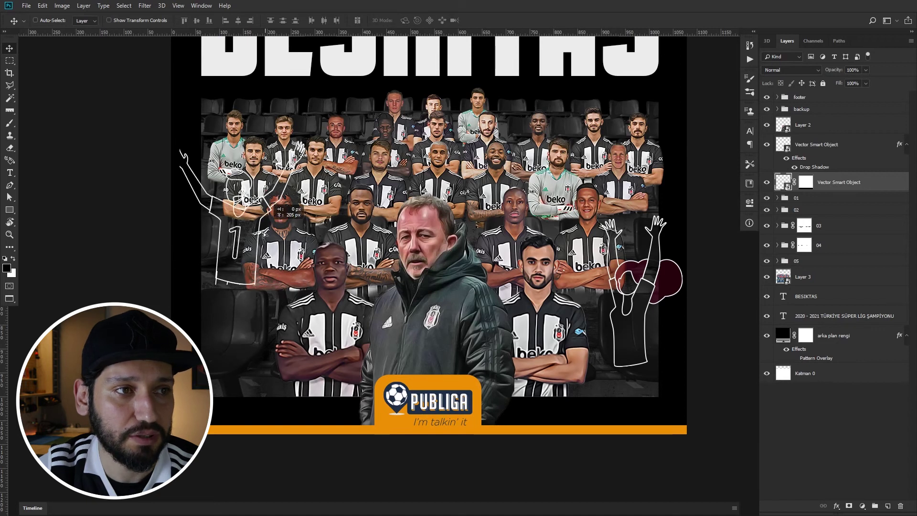
{"action": "left_click_drag", "start_coordinate": [412, 279], "coordinate": [364, 313]}
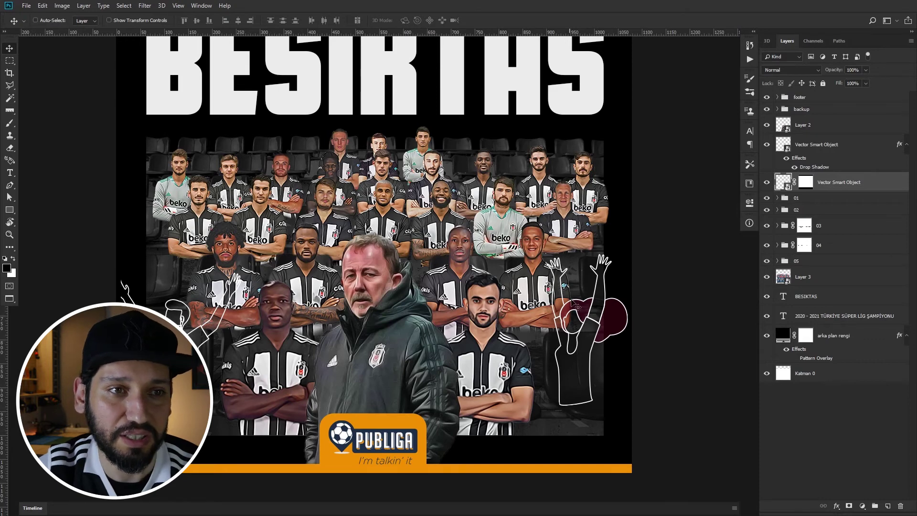
{"action": "left_click_drag", "start_coordinate": [577, 306], "coordinate": [607, 327]}
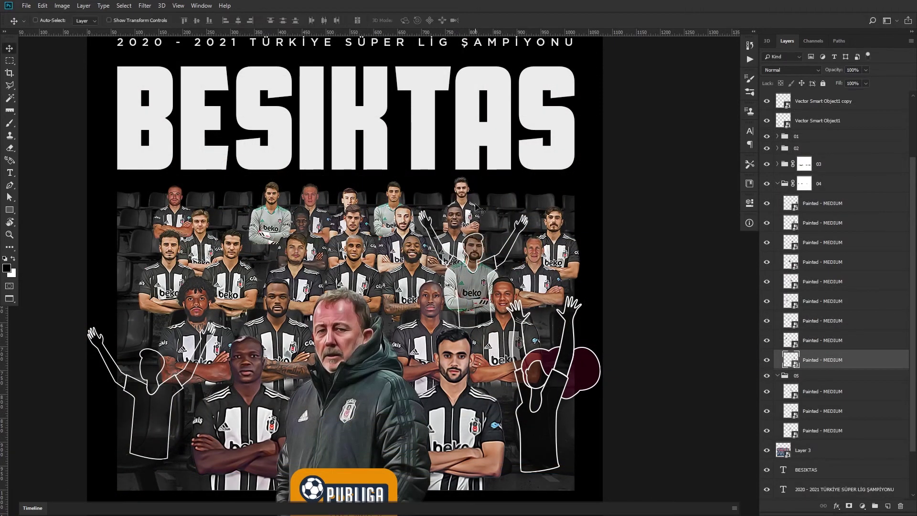
Move a painted player up into the top row and Free Transform the goalkeeper cutout.
{"action": "left_click_drag", "start_coordinate": [415, 280], "coordinate": [501, 251]}
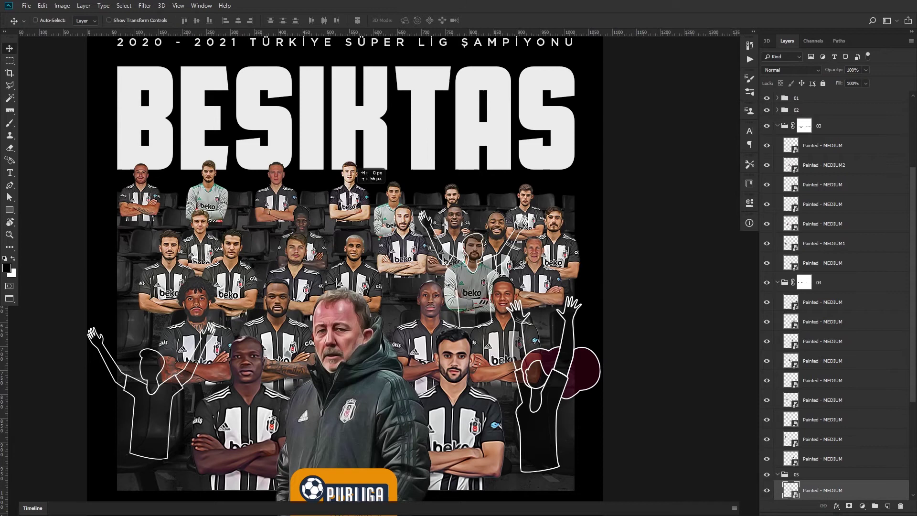
{"action": "scroll", "coordinate": [350, 193], "scroll_direction": "up", "scroll_amount": 3}
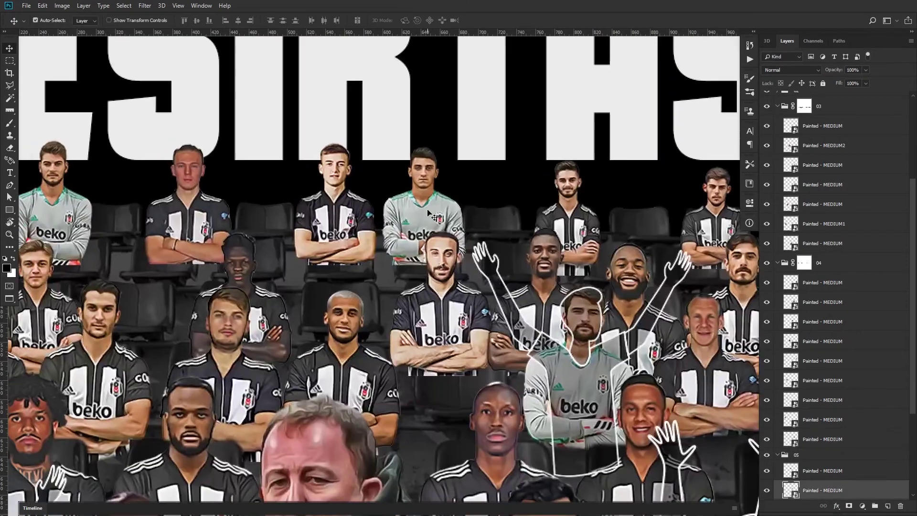
{"action": "left_click_drag", "start_coordinate": [429, 213], "coordinate": [644, 268]}
{"action": "left_click", "coordinate": [264, 262]}
{"action": "key", "text": "ctrl+t"}
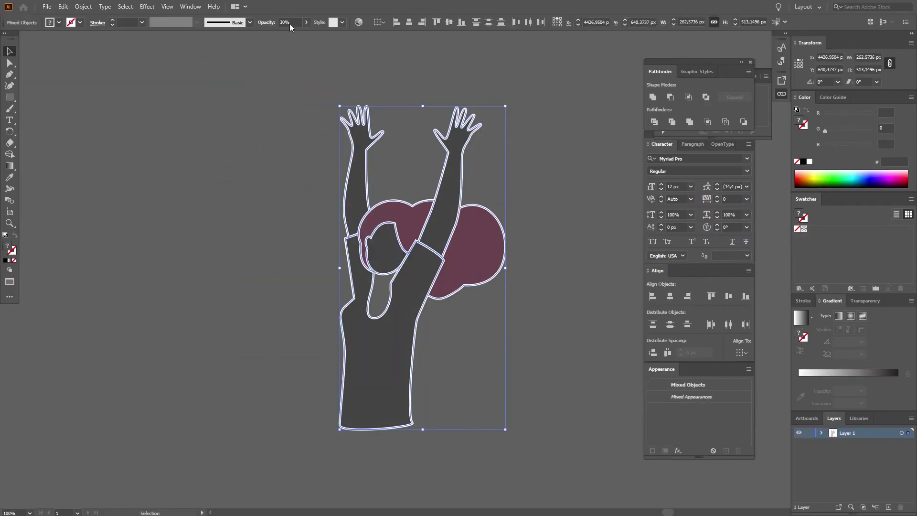
{"action": "left_click", "coordinate": [559, 269]}
Switch from Photoshop over to Illustrator.
{"action": "key", "text": "alt+Tab"}
{"action": "key", "text": "ctrl+plus"}
{"action": "key", "text": "alt+Tab"}
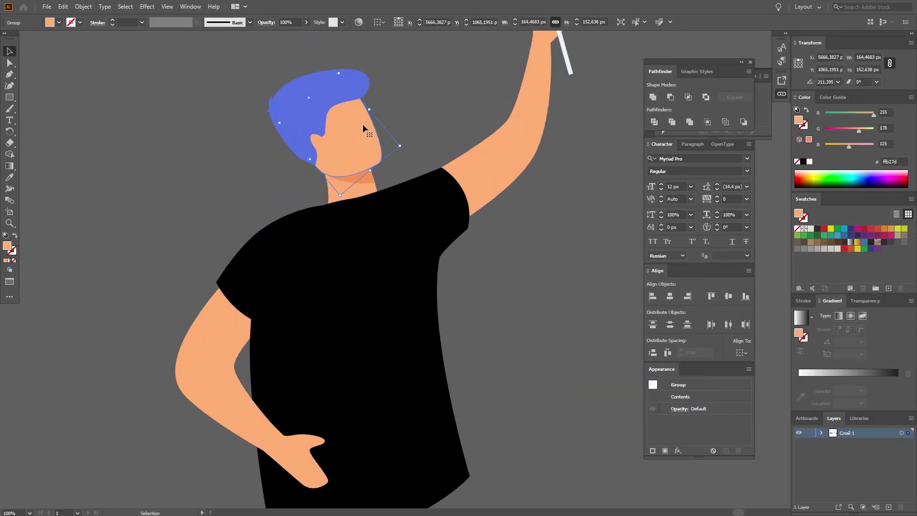
Open the context menu for the fan figure's hair outline path.
{"action": "right_click", "coordinate": [377, 94]}
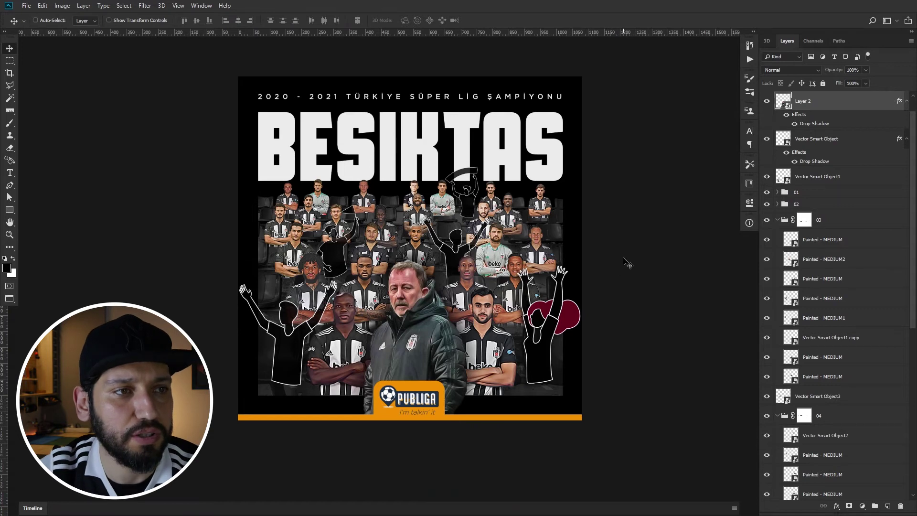
Select a painted player layer and add a Drop Shadow layer style to it.
{"action": "scroll", "coordinate": [480, 201], "scroll_direction": "up", "scroll_amount": 3}
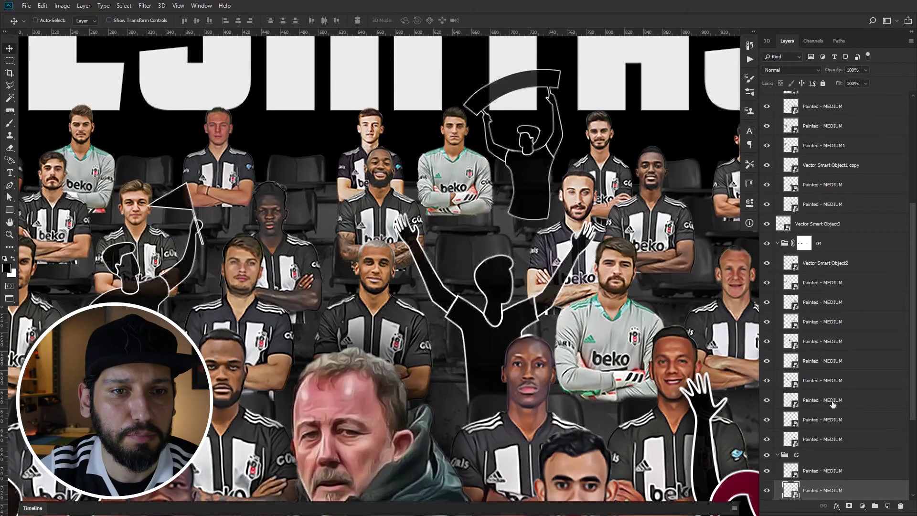
{"action": "scroll", "coordinate": [537, 267], "scroll_direction": "down", "scroll_amount": 3}
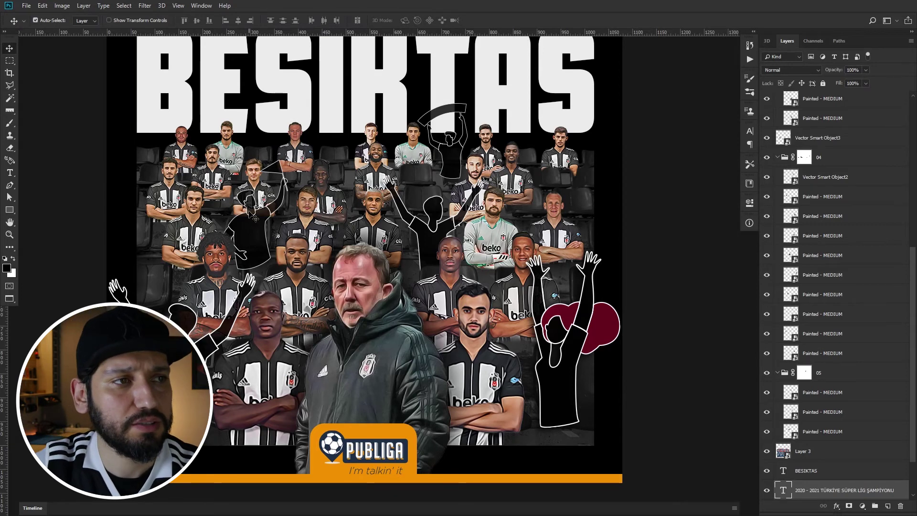
{"action": "left_click", "coordinate": [196, 237]}
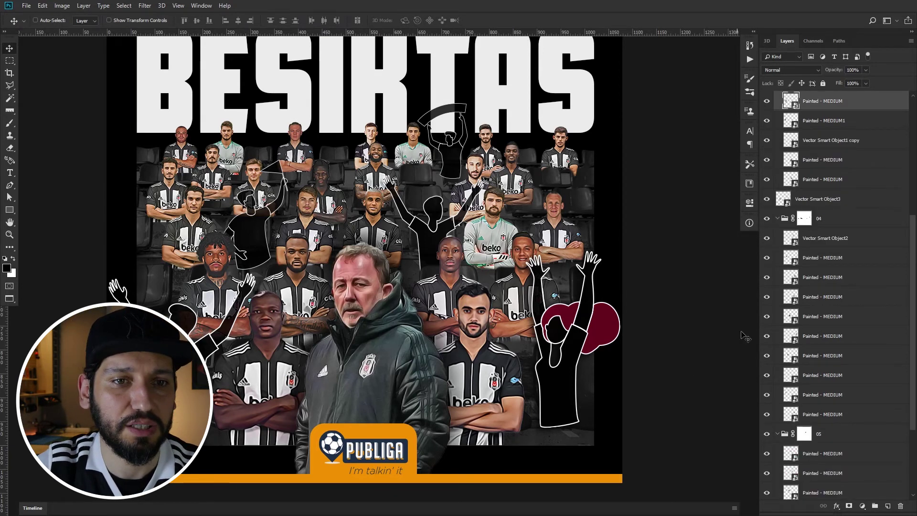
{"action": "scroll", "coordinate": [832, 237], "scroll_direction": "up", "scroll_amount": 2}
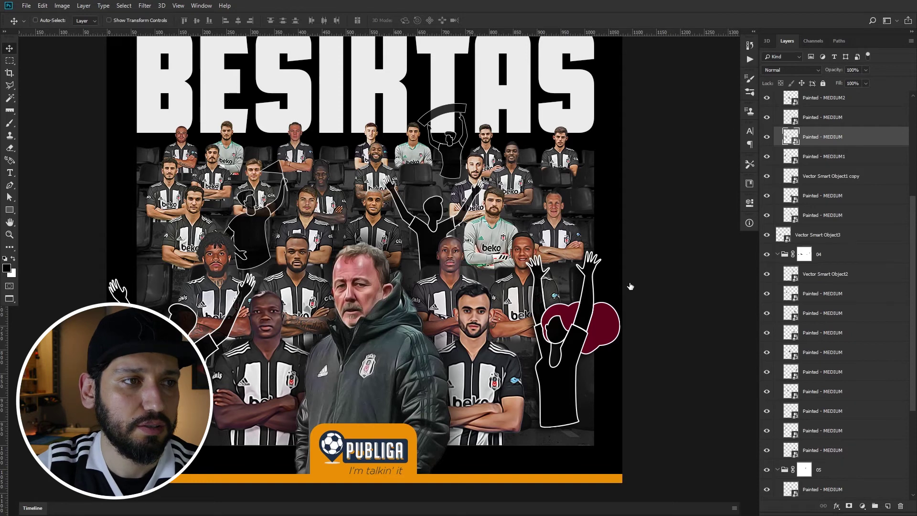
{"action": "left_click", "coordinate": [506, 330]}
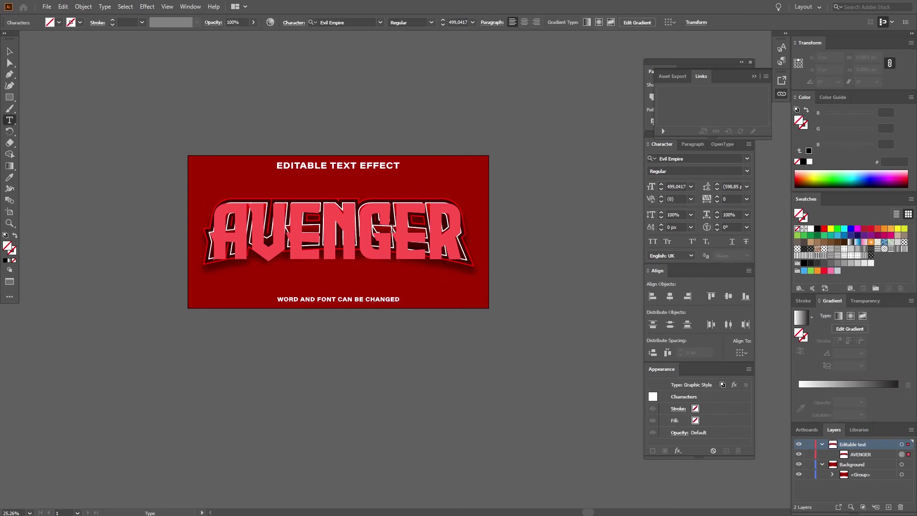
Replace the word AVENGER with BESIKTAS in the red text effect in Illustrator.
{"action": "key", "text": "ctrl+a"}
{"action": "type", "text": "BE"}
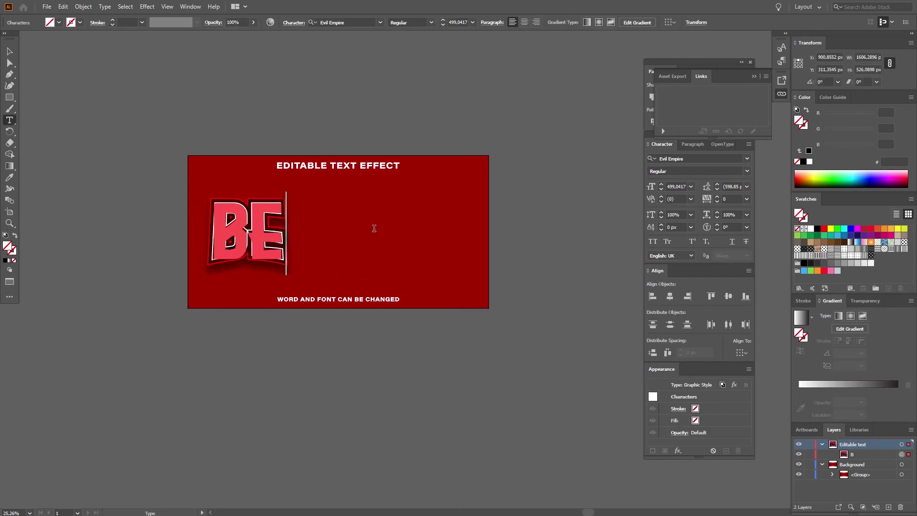
{"action": "type", "text": "SIKTAS"}
{"action": "key", "text": "Escape"}
{"action": "left_click", "coordinate": [533, 226]}
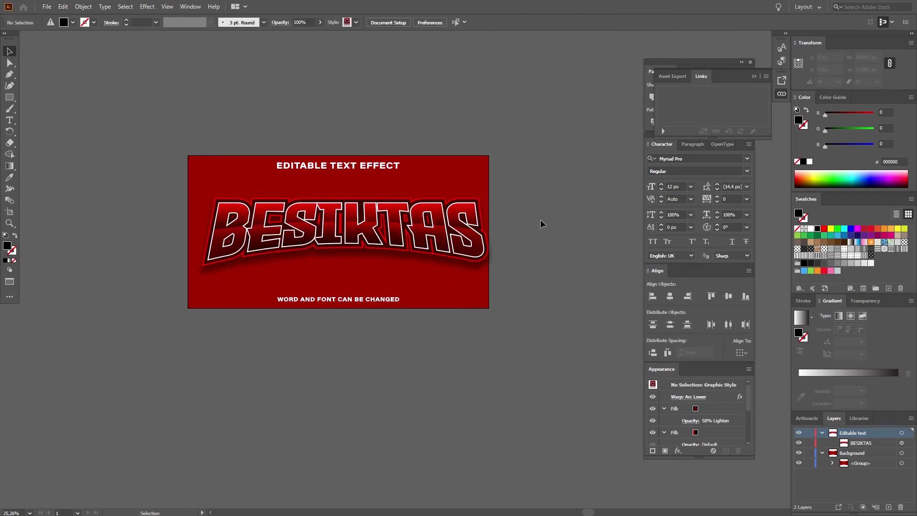
Cut the BESIKTAS text effect and paste it into the Photoshop poster.
{"action": "key", "text": "ctrl+plus"}
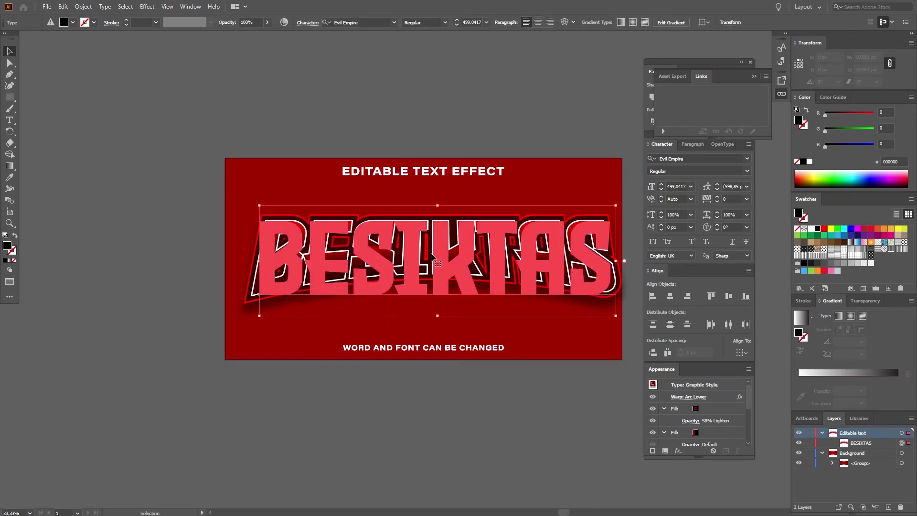
{"action": "double_click", "coordinate": [432, 256]}
{"action": "left_click_drag", "start_coordinate": [432, 256], "coordinate": [404, 243]}
{"action": "key", "text": "ctrl+x"}
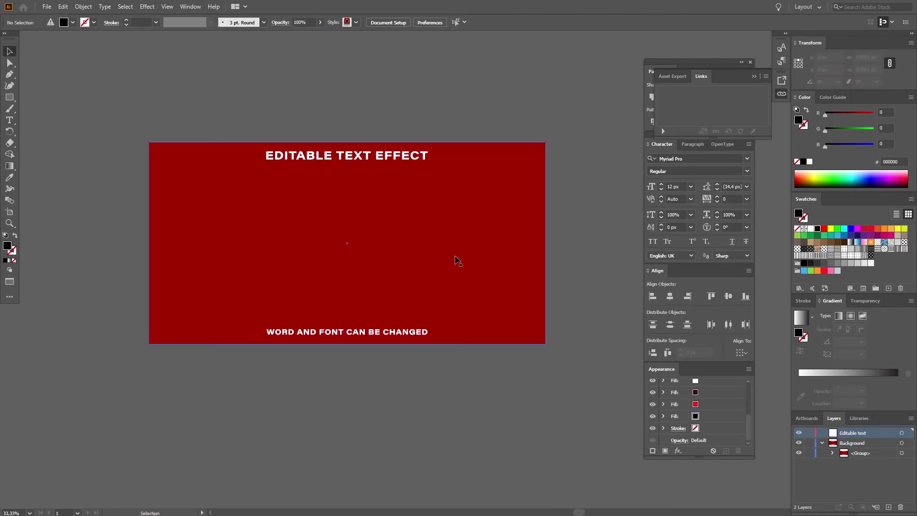
{"action": "key", "text": "alt+Tab"}
{"action": "key", "text": "ctrl+v"}
Place the BESIKTAS title and give it a grey Color Overlay in Color blend mode.
{"action": "key", "text": "Return"}
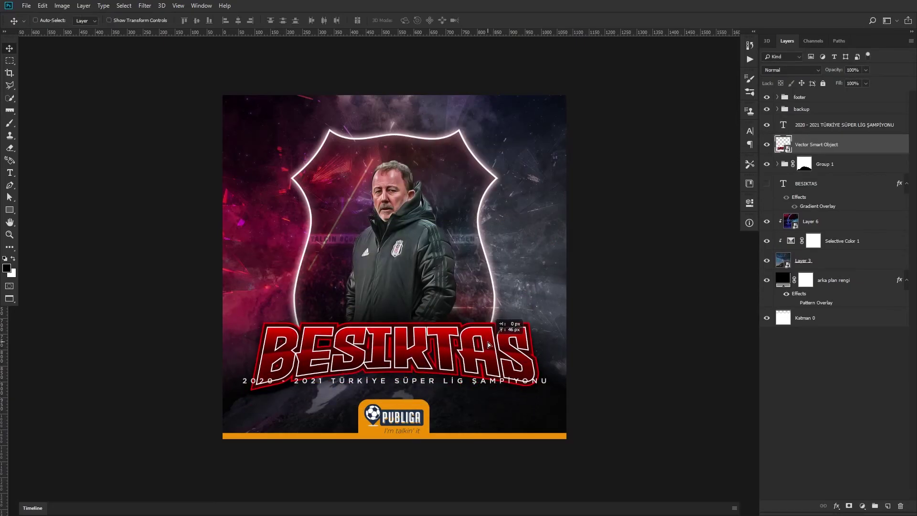
{"action": "double_click", "coordinate": [860, 144]}
{"action": "left_click", "coordinate": [525, 299]}
{"action": "left_click", "coordinate": [707, 206]}
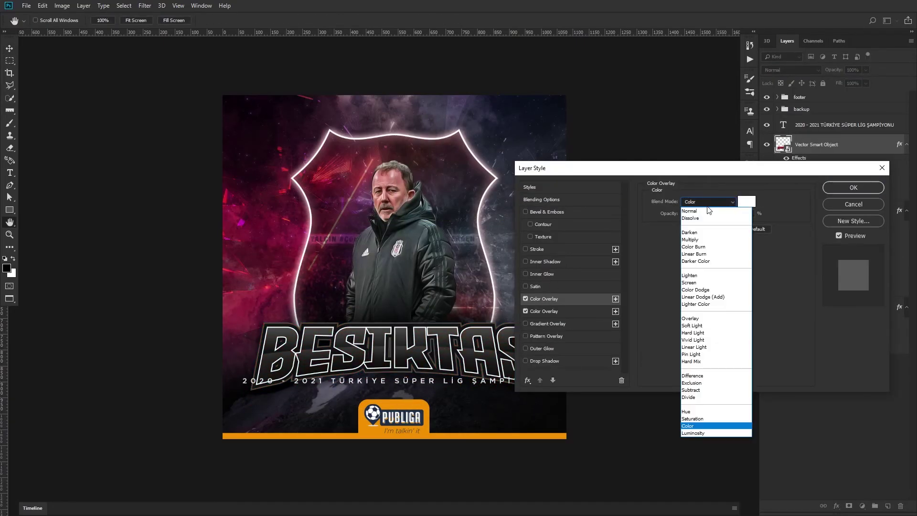
{"action": "left_click", "coordinate": [853, 187]}
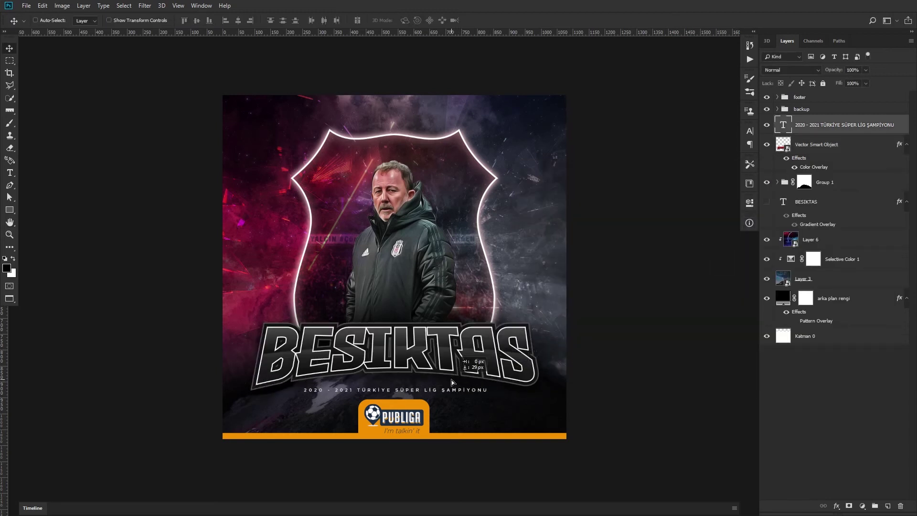
Move the season subtitle up, enlarge it, and give subtitle and title a subtle drop shadow.
{"action": "left_click_drag", "start_coordinate": [451, 382], "coordinate": [452, 381]}
{"action": "key", "text": "t"}
{"action": "left_click", "coordinate": [749, 131]}
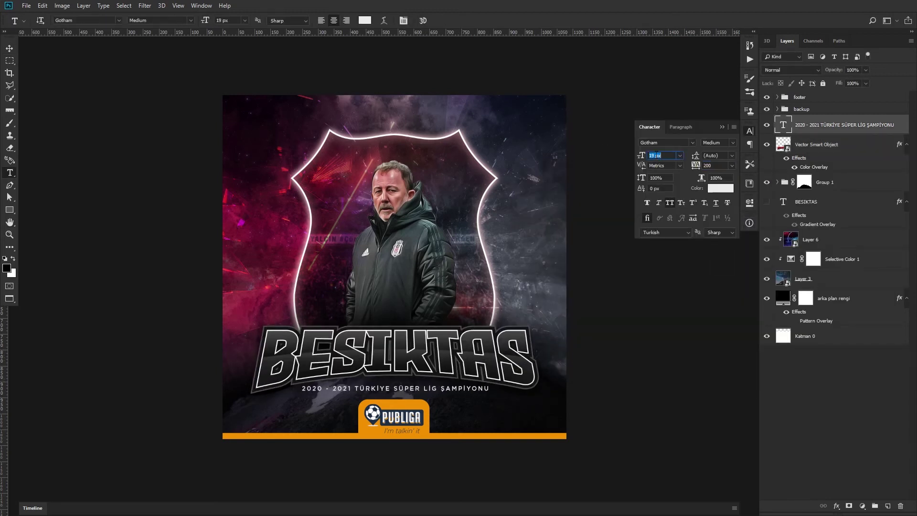
{"action": "double_click", "coordinate": [885, 125]}
{"action": "left_click", "coordinate": [545, 360]}
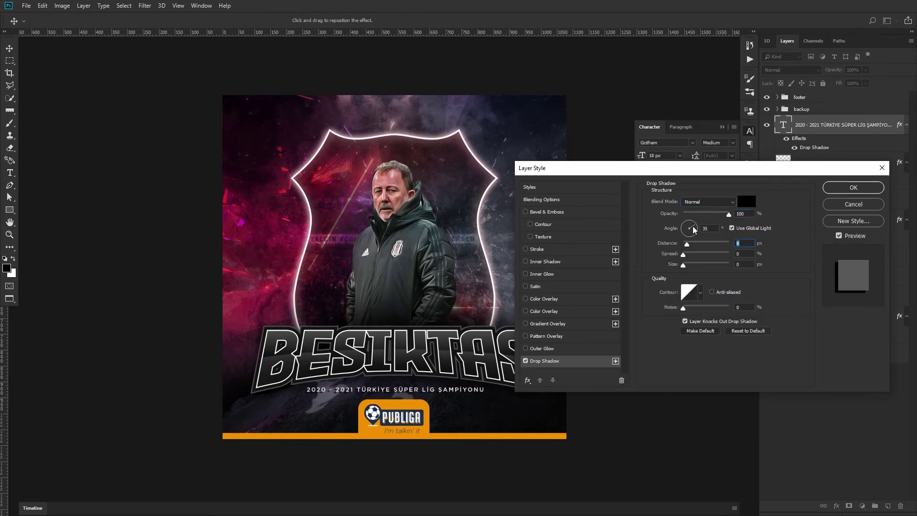
{"action": "left_click", "coordinate": [853, 187]}
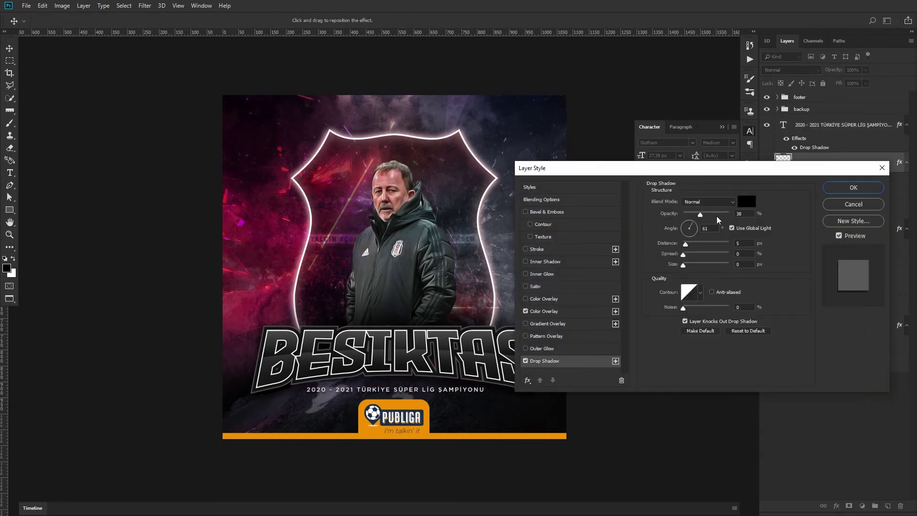
{"action": "key", "text": "Return"}
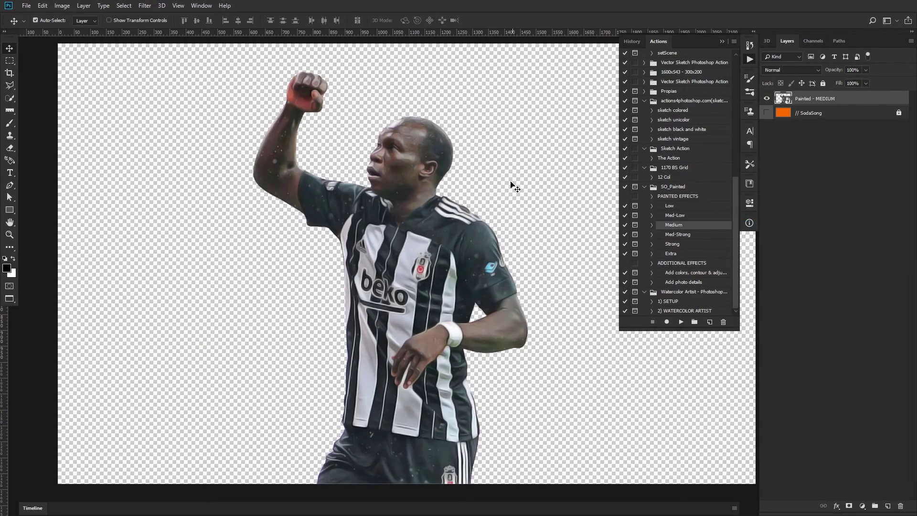
Bring the painted striped-kit player into the poster, shrink it and nudge it into place.
{"action": "left_click", "coordinate": [405, 194]}
{"action": "key", "text": "Return"}
{"action": "left_click_drag", "start_coordinate": [482, 222], "coordinate": [329, 264]}
{"action": "key", "text": "ctrl+t"}
{"action": "mouse_move", "coordinate": [410, 158]}
{"action": "left_mouse_down"}
{"action": "mouse_move", "coordinate": [349, 210]}
{"action": "mouse_move", "coordinate": [323, 254]}
{"action": "left_mouse_up"}
{"action": "key", "text": "Return"}
{"action": "left_click_drag", "start_coordinate": [306, 301], "coordinate": [321, 304]}
Duplicate the player layer and erase so the hand overlaps the BESIKTAS lettering.
{"action": "scroll", "coordinate": [351, 324], "scroll_direction": "up", "scroll_amount": 3}
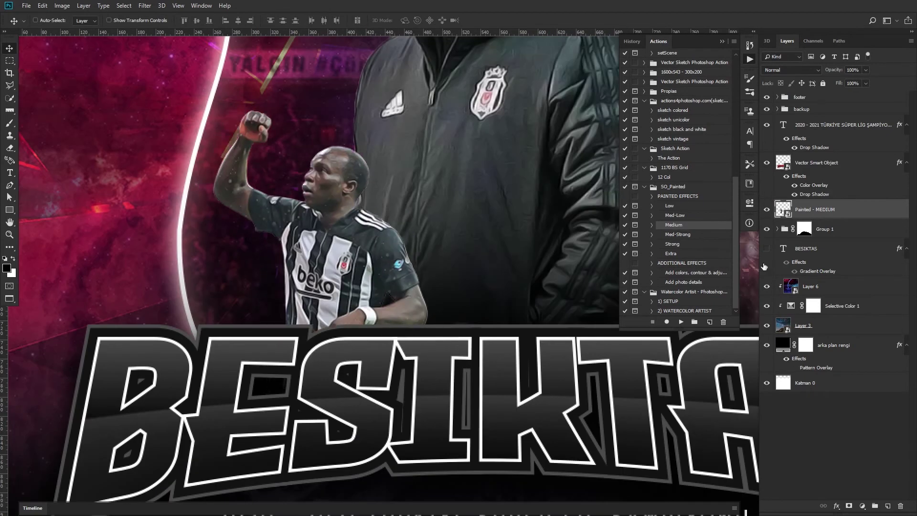
{"action": "left_click_drag", "start_coordinate": [831, 206], "coordinate": [831, 163]}
{"action": "scroll", "coordinate": [414, 208], "scroll_direction": "up", "scroll_amount": 5}
{"action": "key", "text": "e"}
{"action": "right_click", "coordinate": [489, 288]}
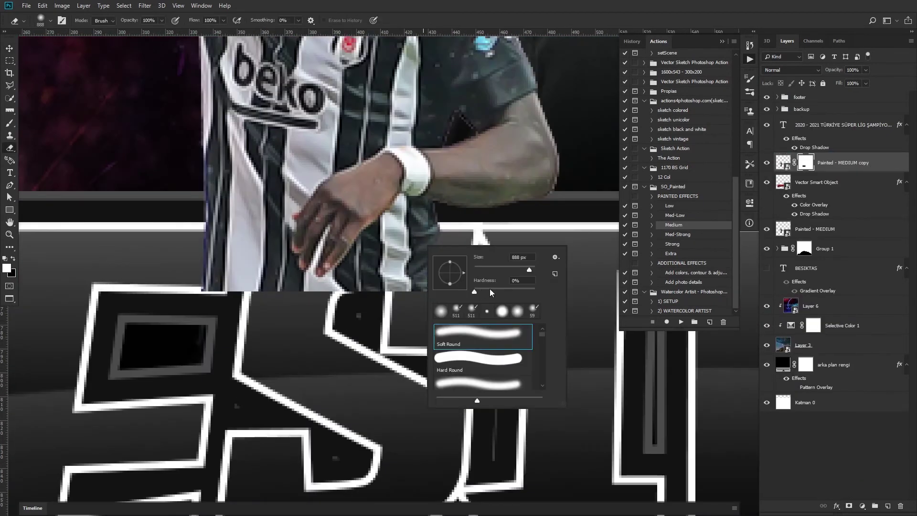
{"action": "key", "text": "Escape"}
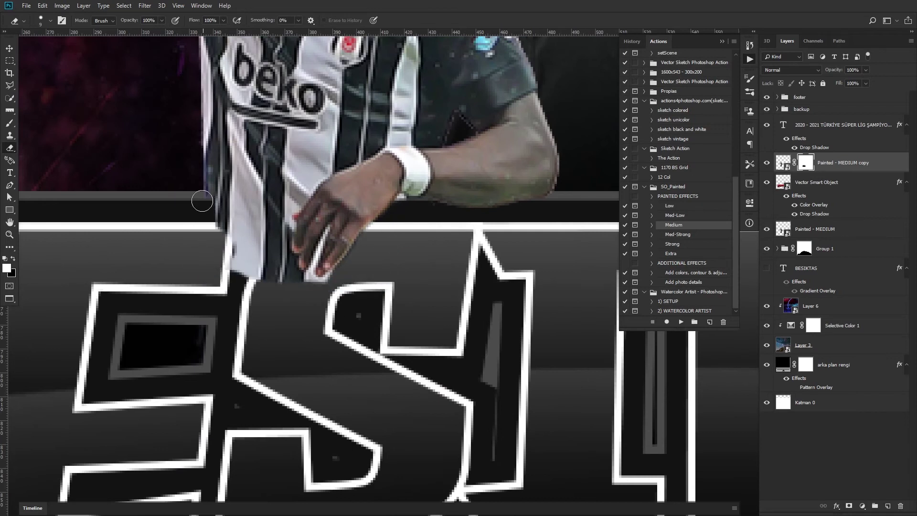
{"action": "scroll", "coordinate": [341, 283], "scroll_direction": "up", "scroll_amount": 3}
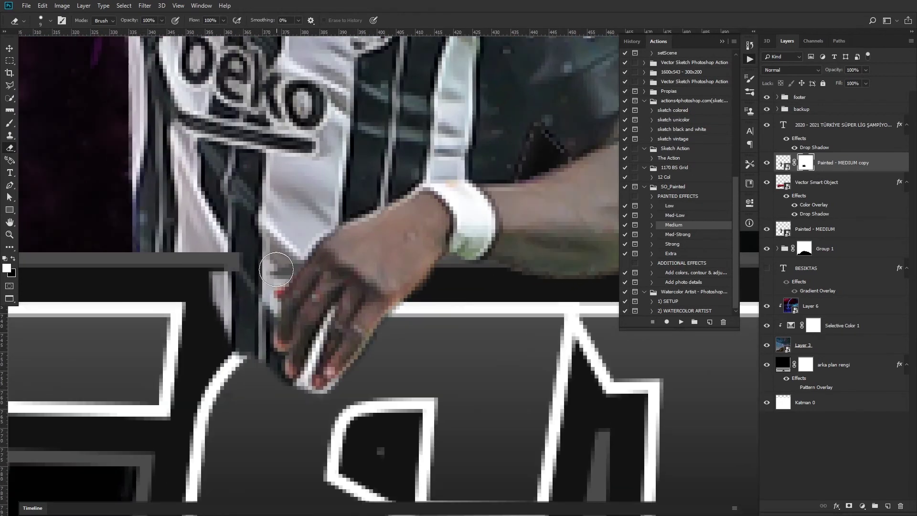
{"action": "right_click", "coordinate": [301, 409]}
{"action": "left_click_drag", "start_coordinate": [320, 337], "coordinate": [304, 376]}
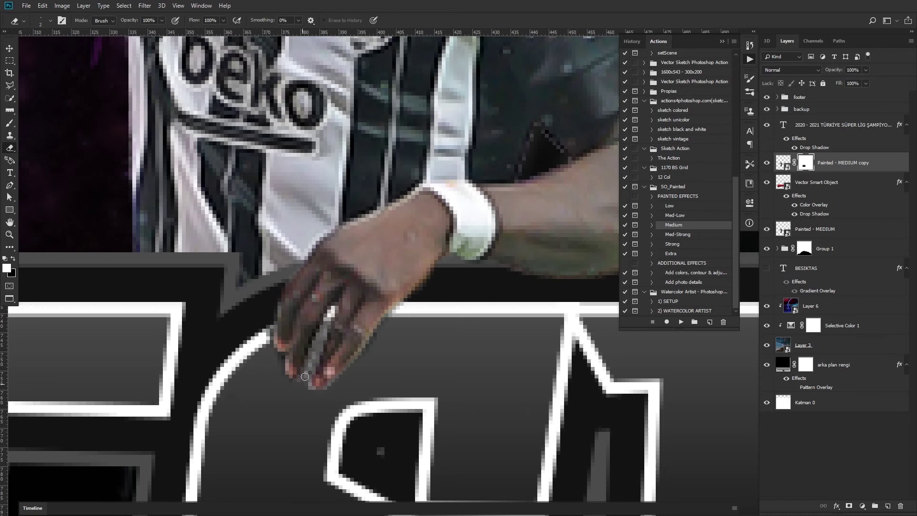
{"action": "key", "text": "ctrl+0"}
Add a clipped touch-up layer, then open the next player cutout image.
{"action": "left_click", "coordinate": [887, 506]}
{"action": "key", "text": "ctrl+alt+g"}
{"action": "scroll", "coordinate": [372, 345], "scroll_direction": "up", "scroll_amount": 5}
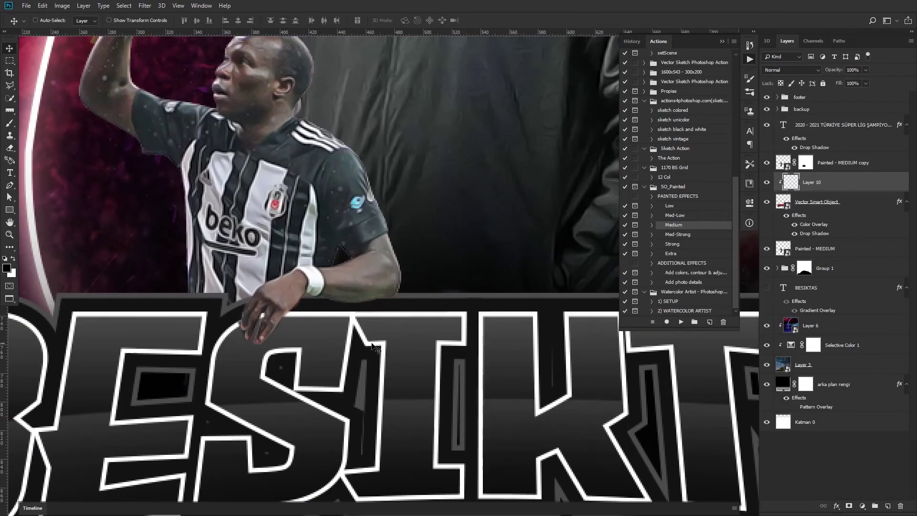
{"action": "key", "text": "ctrl+minus"}
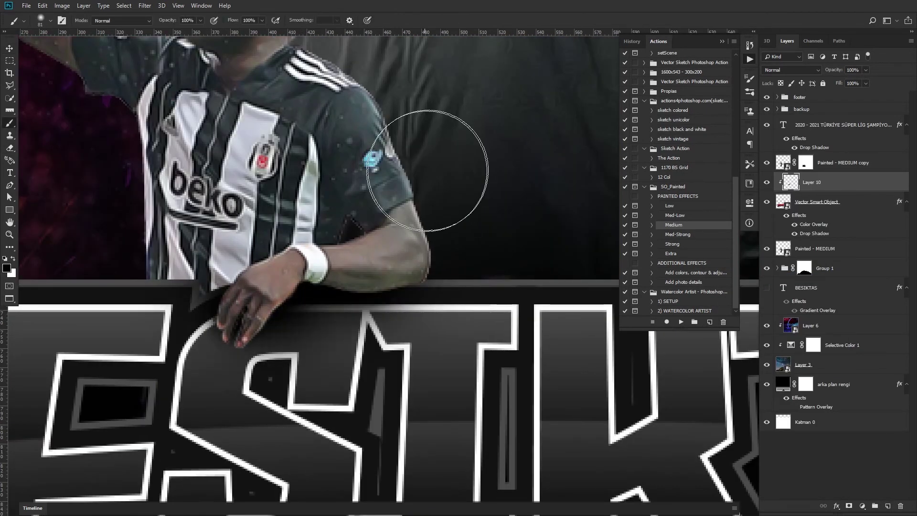
{"action": "key", "text": "e"}
{"action": "key", "text": "ctrl+0"}
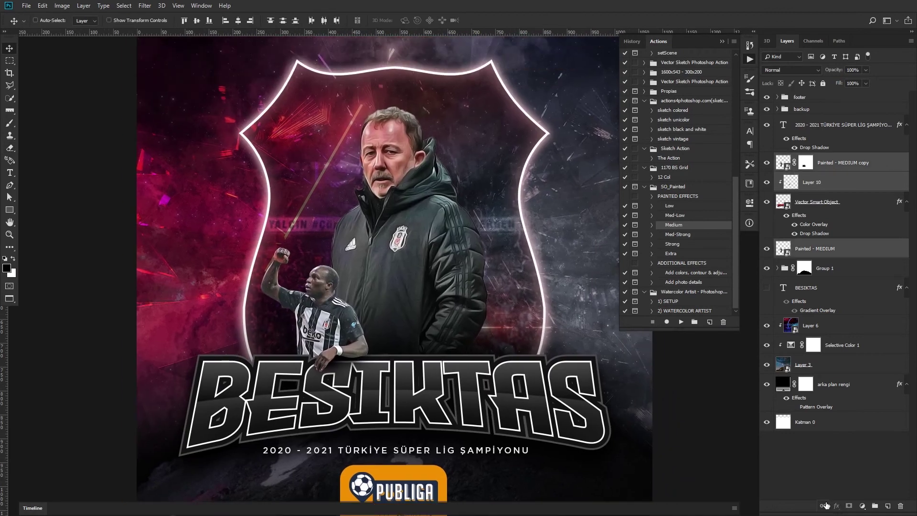
{"action": "key", "text": "ctrl+o"}
{"action": "double_click", "coordinate": [112, 179]}
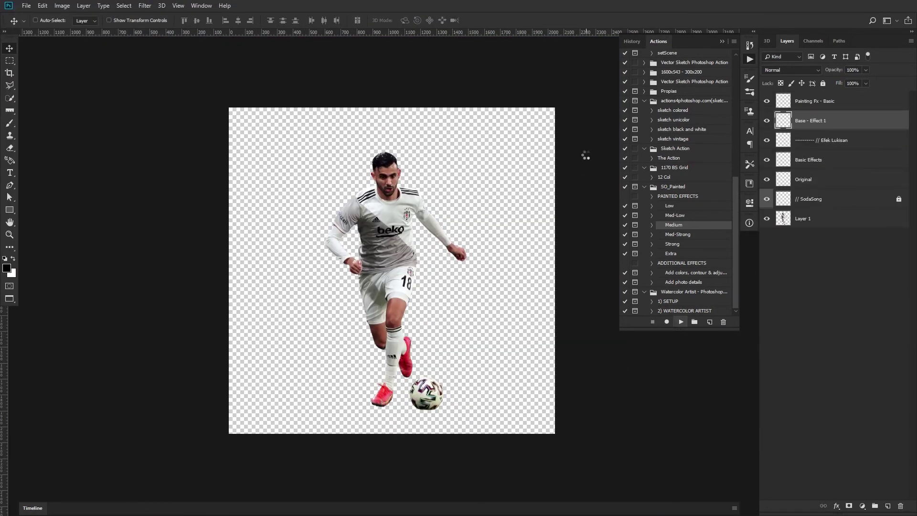
Duplicate the painted white-kit player into the poster, scale to about a quarter, place right of title.
{"action": "right_click", "coordinate": [812, 100]}
{"action": "left_click", "coordinate": [840, 130]}
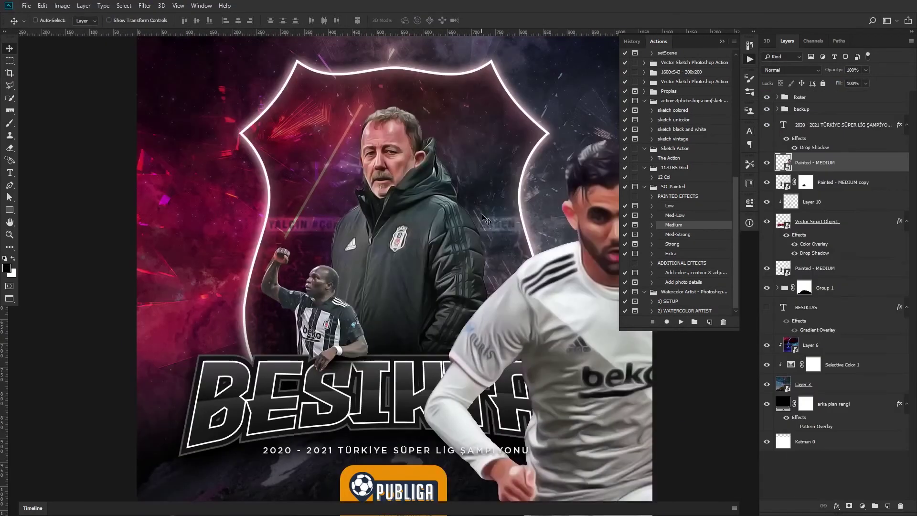
{"action": "left_click_drag", "start_coordinate": [296, 94], "coordinate": [450, 371]}
{"action": "left_click_drag", "start_coordinate": [349, 429], "coordinate": [542, 401]}
{"action": "left_click_drag", "start_coordinate": [556, 217], "coordinate": [555, 223]}
Add copies of the white dot across the BESIKTAS lettering.
{"action": "left_click", "coordinate": [886, 507]}
{"action": "key", "text": "b"}
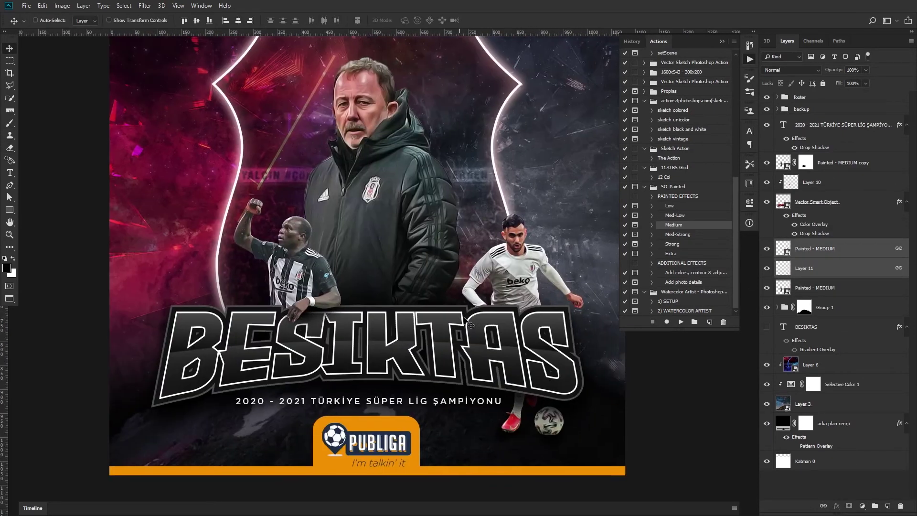
{"action": "right_click", "coordinate": [833, 258]}
{"action": "left_click", "coordinate": [754, 198]}
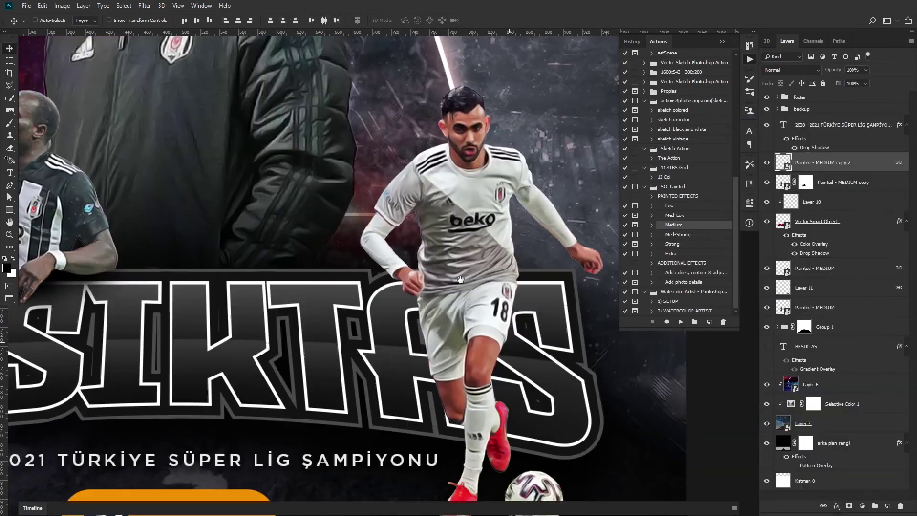
{"action": "left_click", "coordinate": [404, 285]}
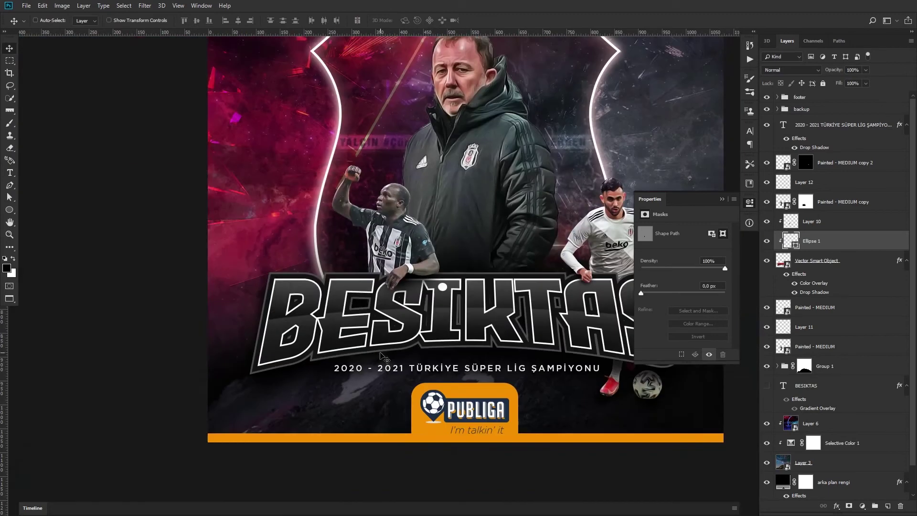
{"action": "scroll", "coordinate": [502, 329], "scroll_direction": "up", "scroll_amount": 2}
{"action": "left_click_drag", "start_coordinate": [290, 365], "coordinate": [289, 363]}
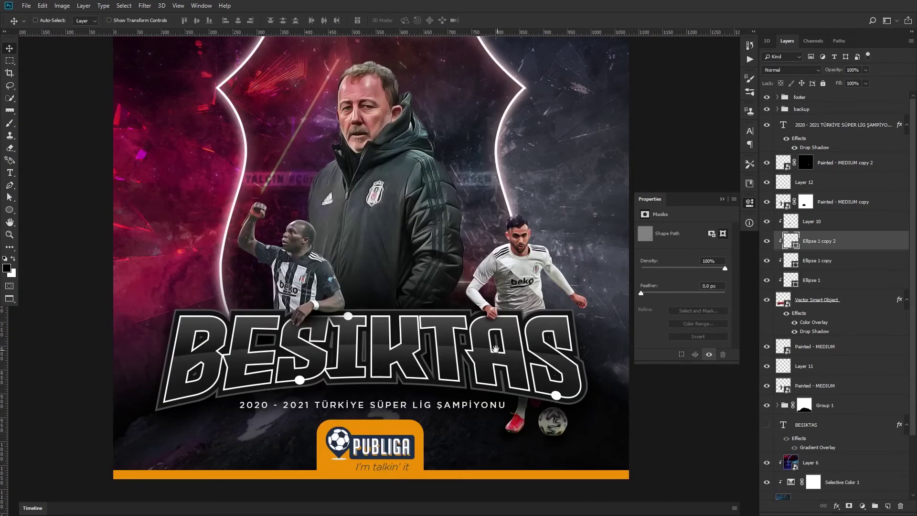
{"action": "left_click", "coordinate": [823, 263]}
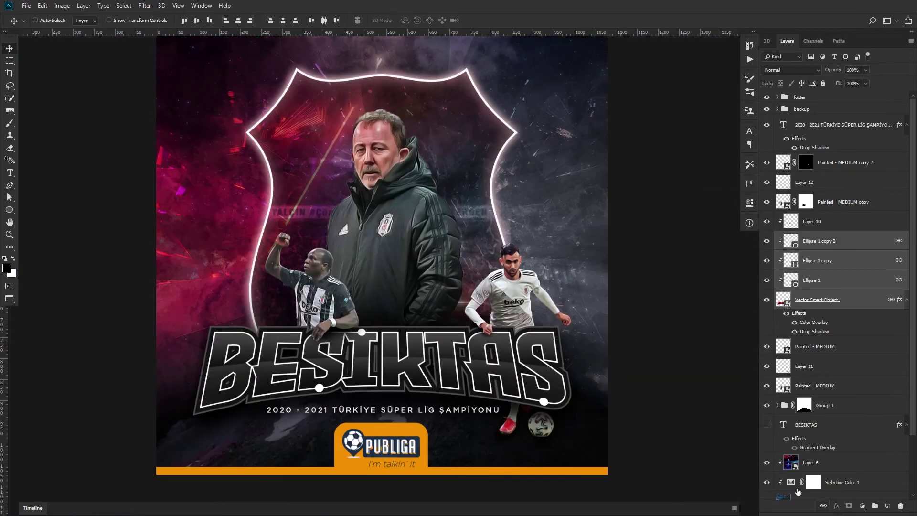
Open another player cutout image.
{"action": "key", "text": "ctrl+o"}
{"action": "scroll", "coordinate": [306, 144], "scroll_direction": "down", "scroll_amount": 3}
{"action": "double_click", "coordinate": [368, 201]}
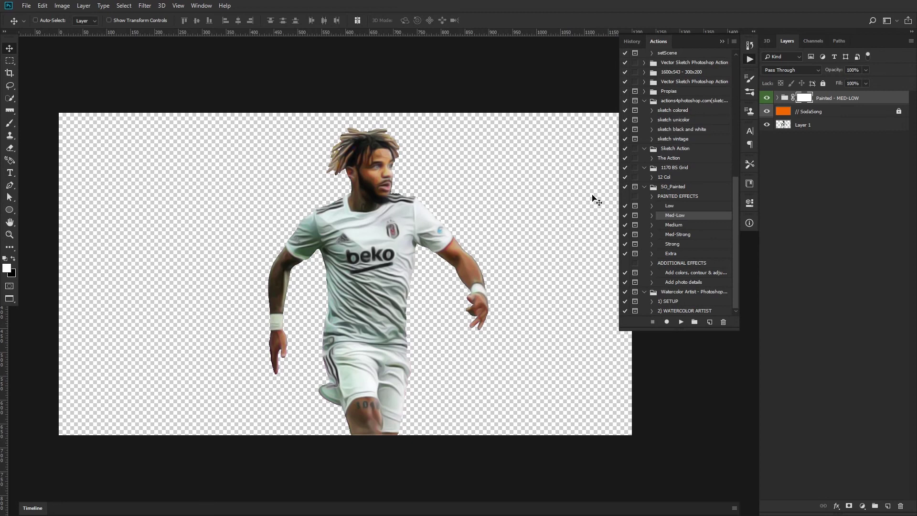
Place the curly-haired player beside the right-hand player and another left of the striped player.
{"action": "key", "text": "ctrl+w"}
{"action": "left_click", "coordinate": [454, 188]}
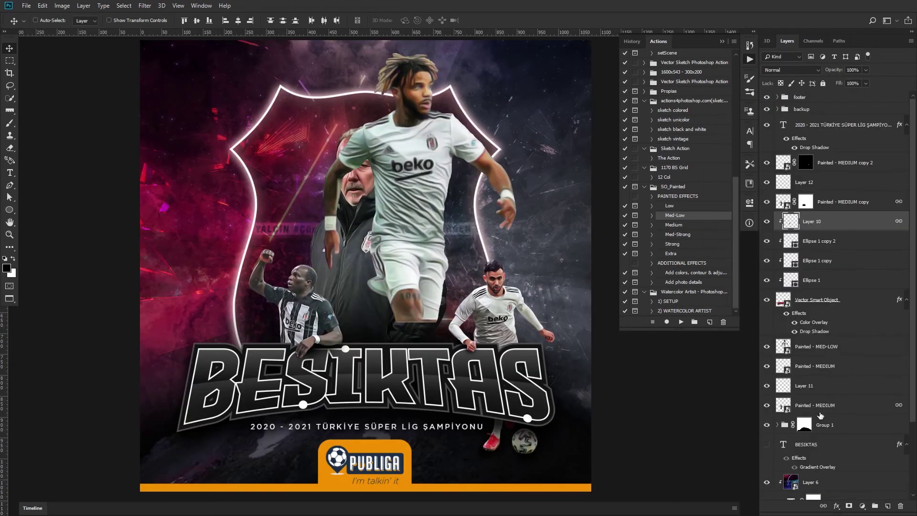
{"action": "left_click_drag", "start_coordinate": [839, 406], "coordinate": [839, 414]}
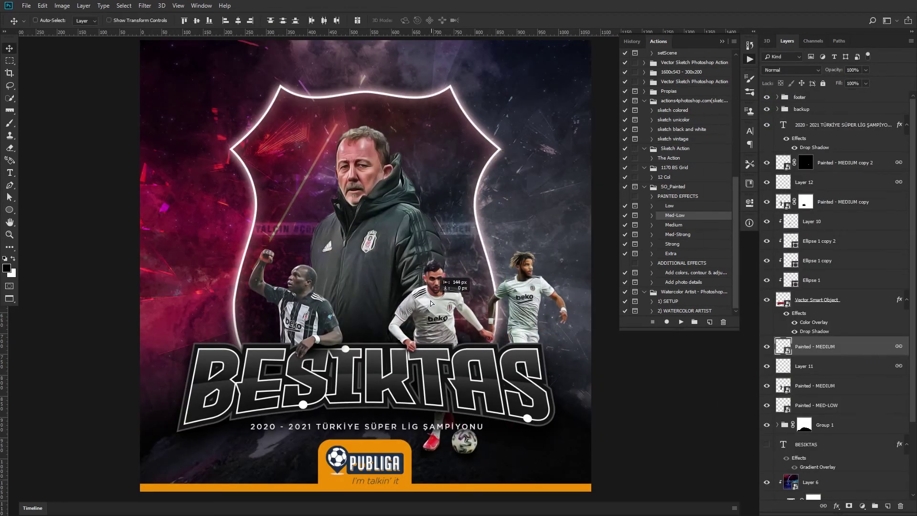
{"action": "left_click_drag", "start_coordinate": [418, 302], "coordinate": [513, 310]}
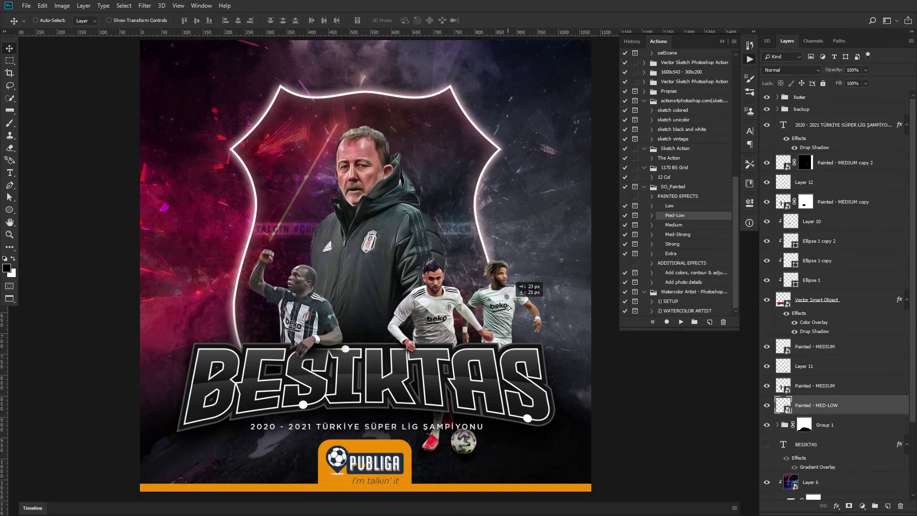
{"action": "key", "text": "ctrl+Tab"}
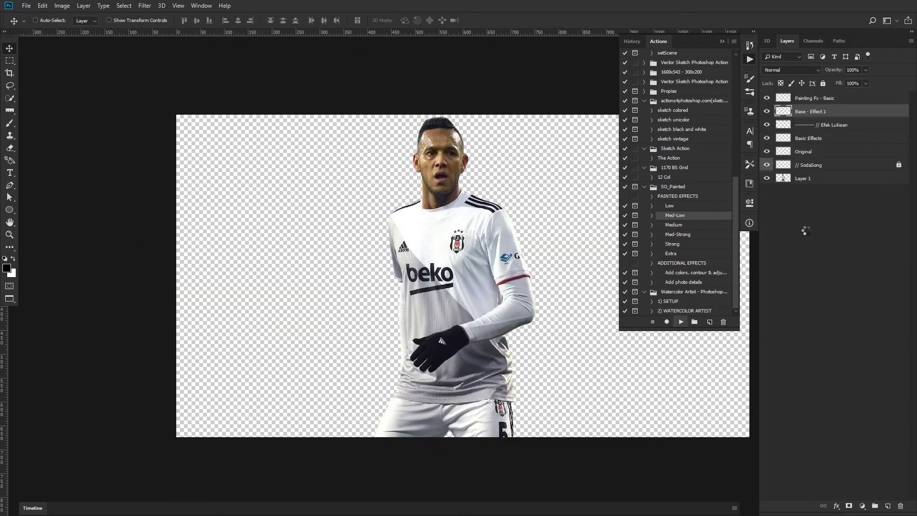
{"action": "right_click", "coordinate": [830, 134]}
{"action": "left_click_drag", "start_coordinate": [240, 251], "coordinate": [261, 268]}
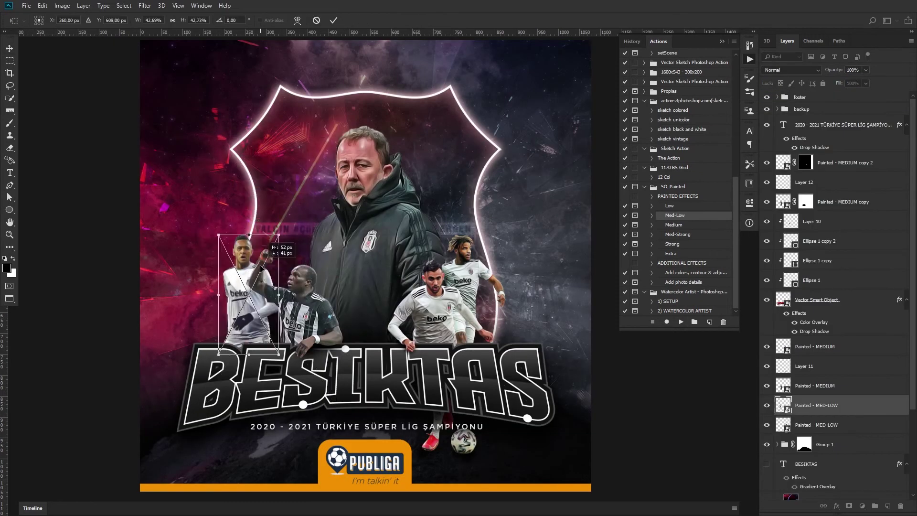
Add the painted bald player, shrunk, at the lineup's right end above the other layers.
{"action": "key", "text": "ctrl+o"}
{"action": "left_click", "coordinate": [254, 89]}
{"action": "key", "text": "Return"}
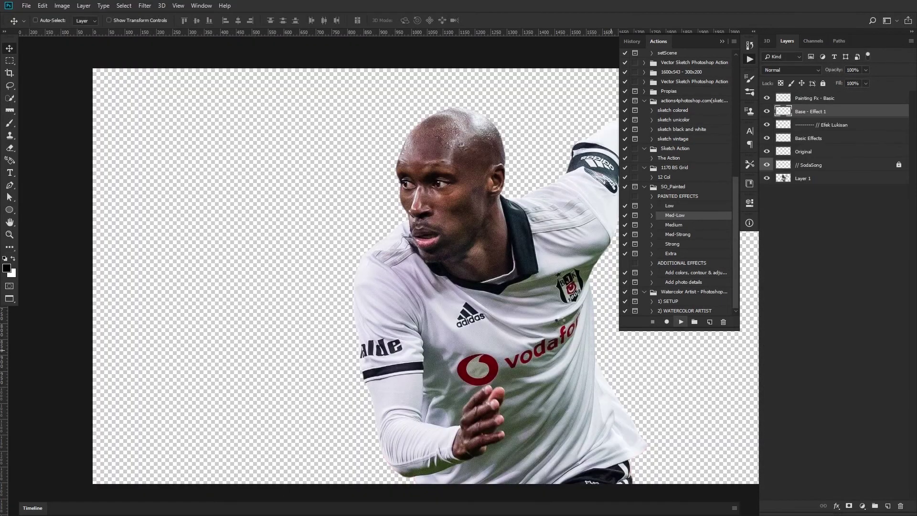
{"action": "key", "text": "Return"}
{"action": "right_click", "coordinate": [820, 98]}
{"action": "left_click", "coordinate": [805, 169]}
{"action": "key", "text": "Return"}
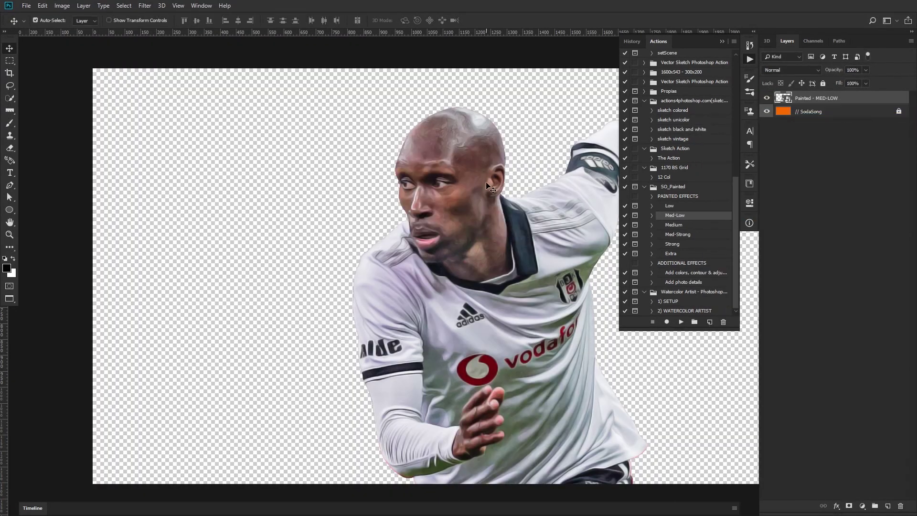
{"action": "left_click_drag", "start_coordinate": [258, 291], "coordinate": [217, 279]}
{"action": "key", "text": "Return"}
{"action": "left_click_drag", "start_coordinate": [541, 286], "coordinate": [541, 290]}
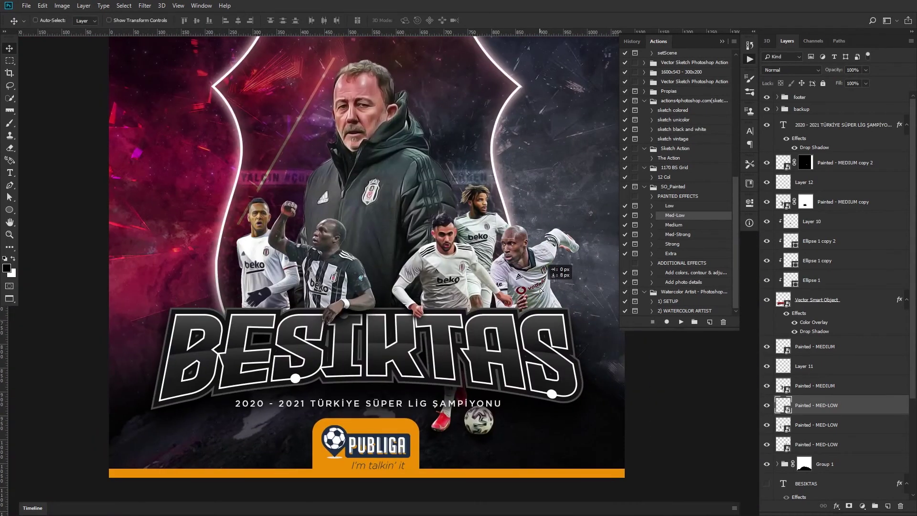
{"action": "key", "text": "ctrl+bracketright"}
{"action": "key", "text": "ctrl+bracketright"}
{"action": "key", "text": "ctrl+bracketright"}
Duplicate the bald player's layer and mask away its overlapping area with a lasso selection.
{"action": "scroll", "coordinate": [506, 263], "scroll_direction": "up", "scroll_amount": 2}
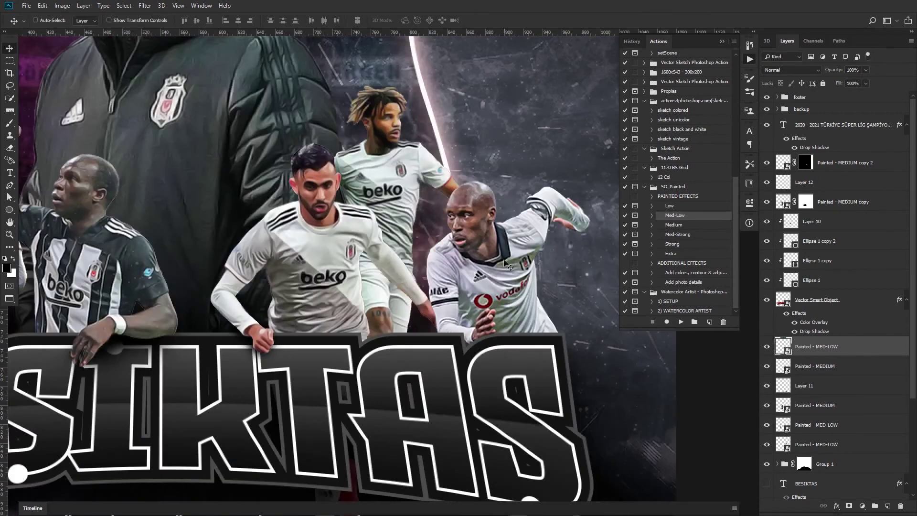
{"action": "right_click", "coordinate": [860, 347]}
{"action": "left_click", "coordinate": [773, 119]}
{"action": "key", "text": "l"}
{"action": "scroll", "coordinate": [340, 394], "scroll_direction": "up", "scroll_amount": 3}
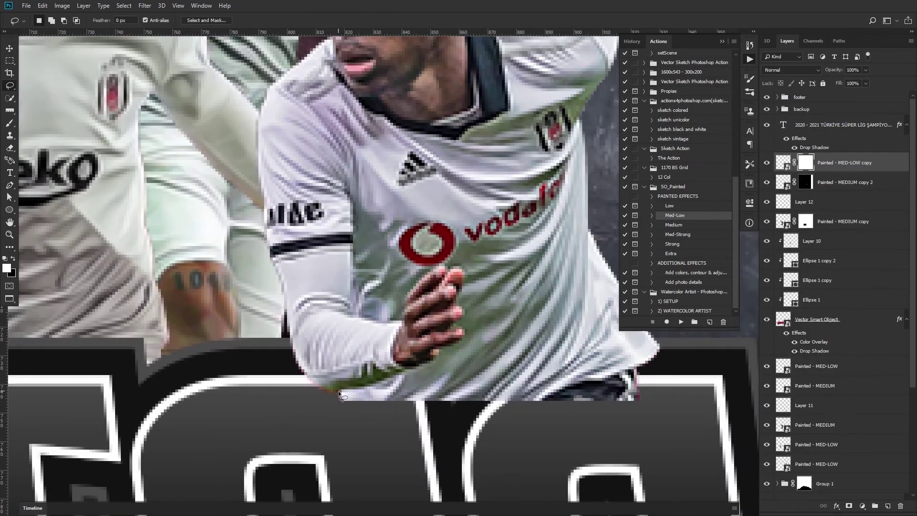
{"action": "key", "text": "ctrl+0"}
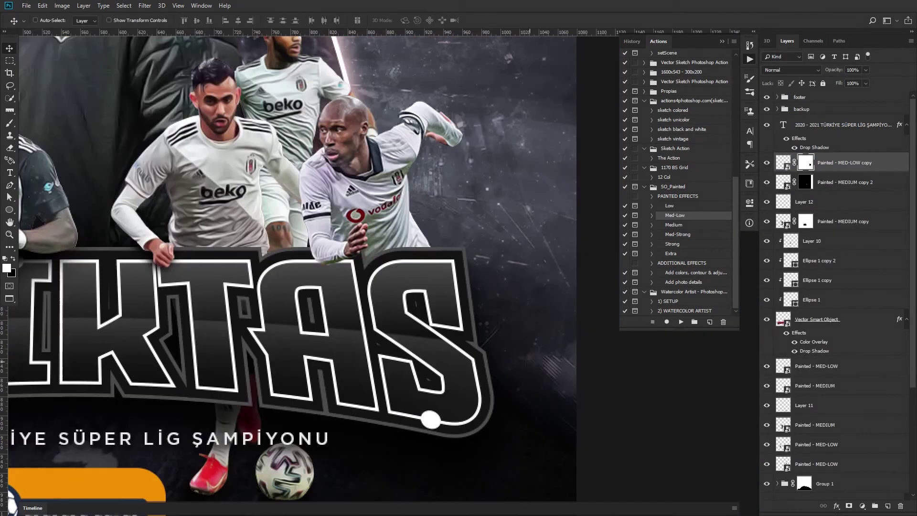
{"action": "key", "text": "ctrl+shift+alt+n"}
{"action": "key", "text": "v"}
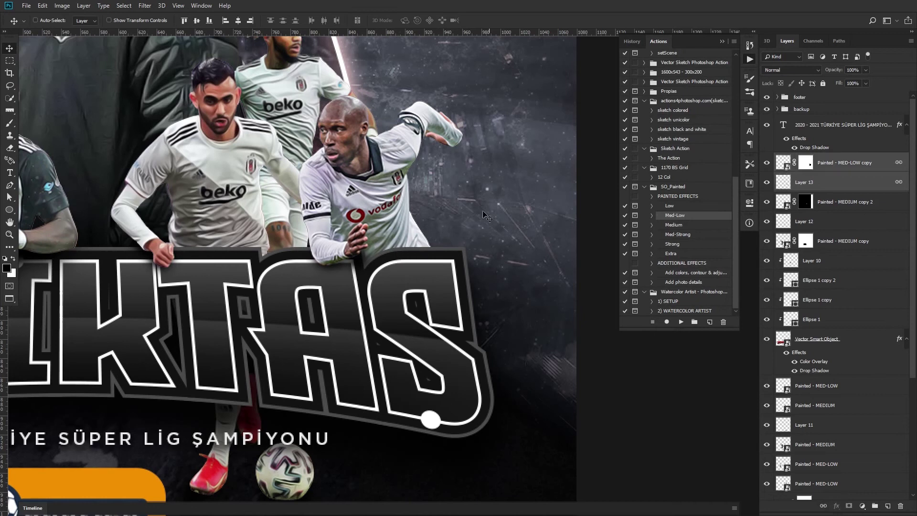
{"action": "key", "text": "ctrl+0"}
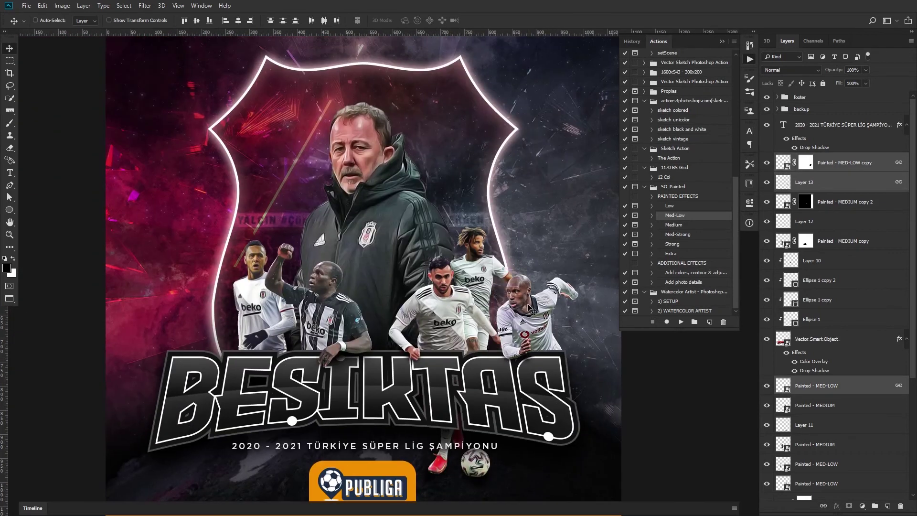
Open a player cutout image and bring its painted layer into the poster.
{"action": "key", "text": "ctrl+o"}
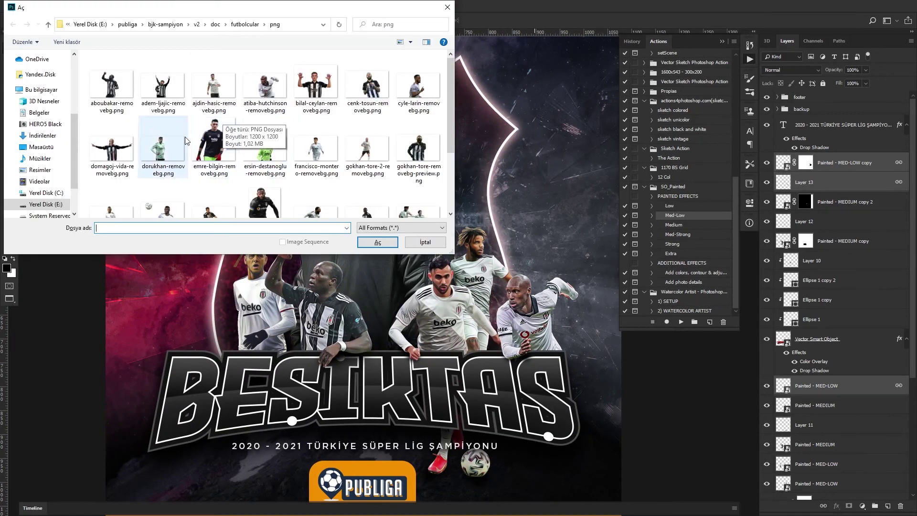
{"action": "scroll", "coordinate": [284, 154], "scroll_direction": "down", "scroll_amount": 2}
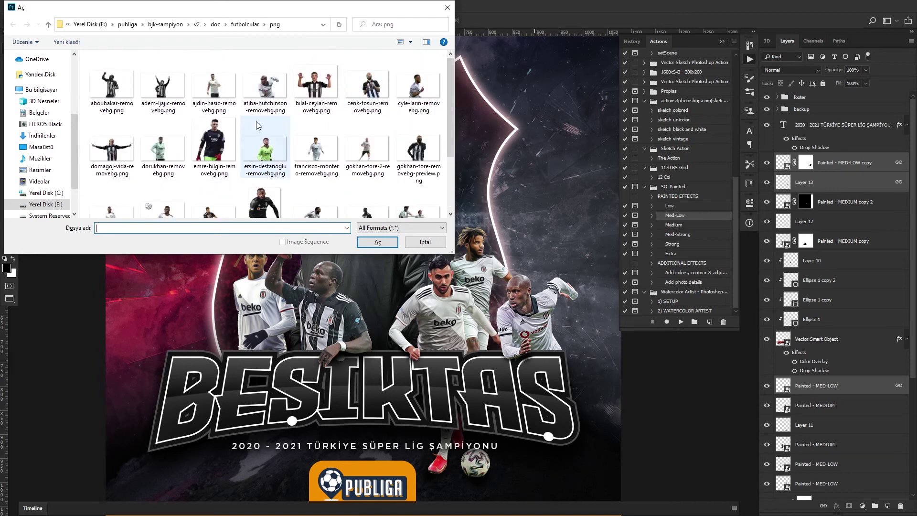
{"action": "double_click", "coordinate": [418, 84]}
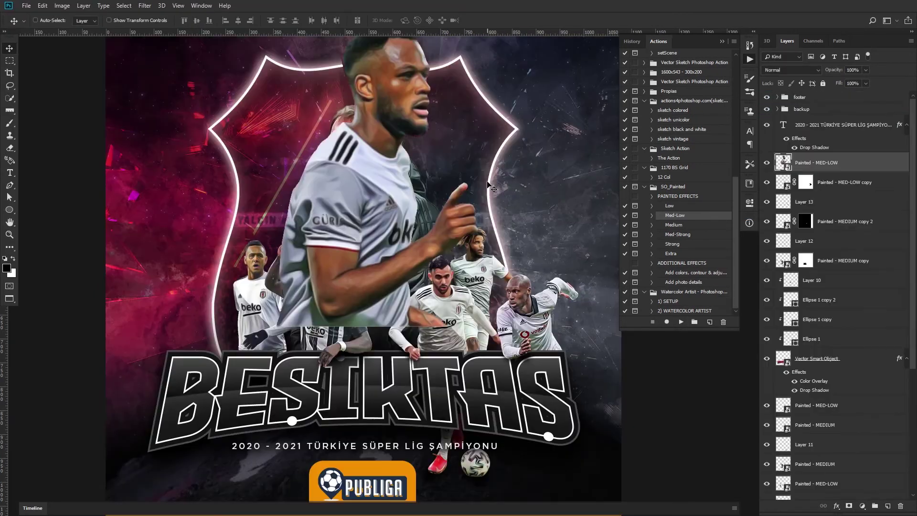
{"action": "mouse_move", "coordinate": [821, 163]}
{"action": "left_mouse_down"}
{"action": "mouse_move", "coordinate": [854, 331]}
{"action": "mouse_move", "coordinate": [841, 396]}
{"action": "left_mouse_up"}
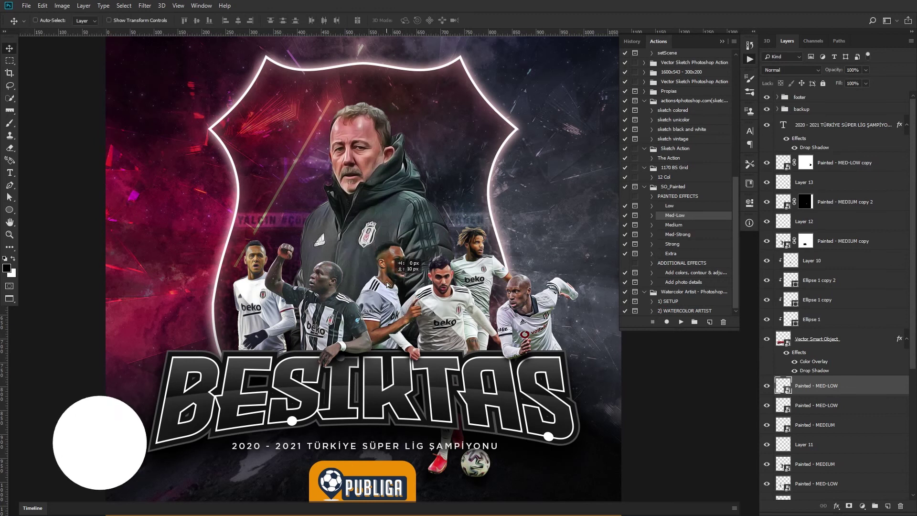
{"action": "scroll", "coordinate": [397, 285], "scroll_direction": "up", "scroll_amount": 3}
{"action": "scroll", "coordinate": [471, 240], "scroll_direction": "down", "scroll_amount": 3}
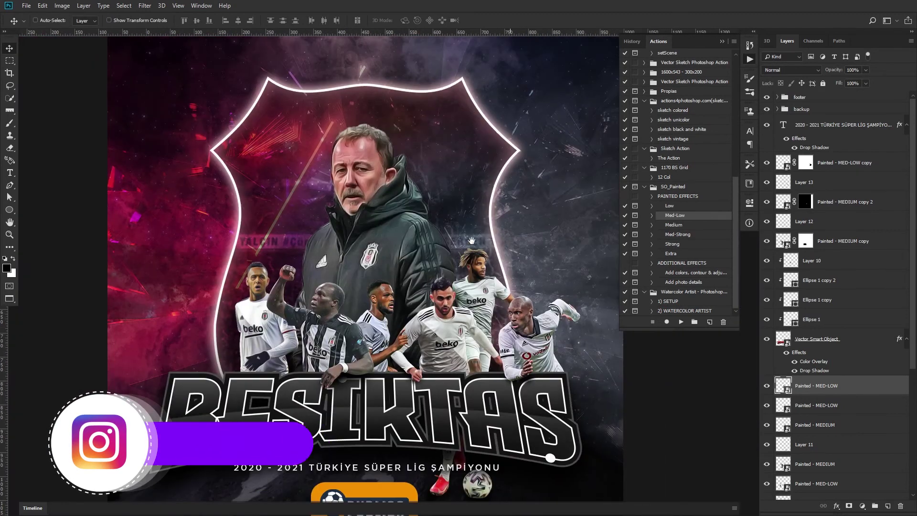
Open another player cutout and duplicate its painted layer into the poster.
{"action": "key", "text": "ctrl+o"}
{"action": "scroll", "coordinate": [272, 134], "scroll_direction": "down", "scroll_amount": 3}
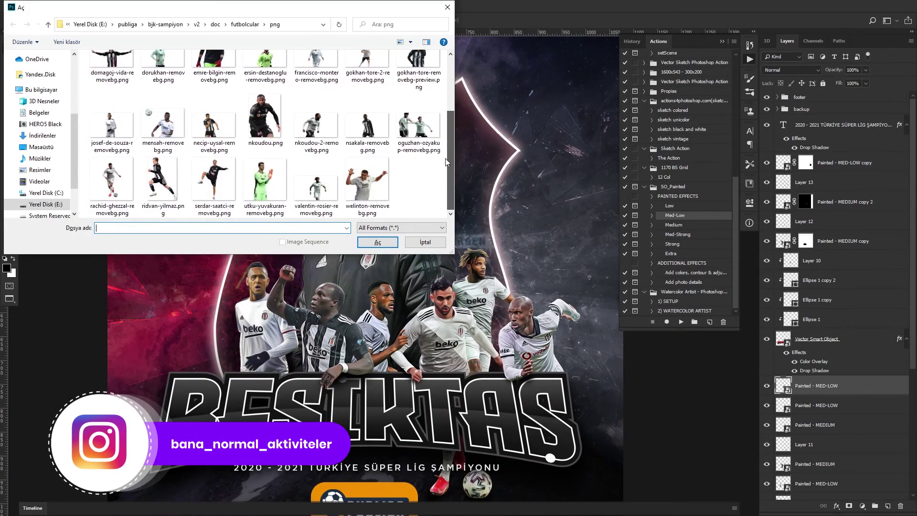
{"action": "key", "text": "Return"}
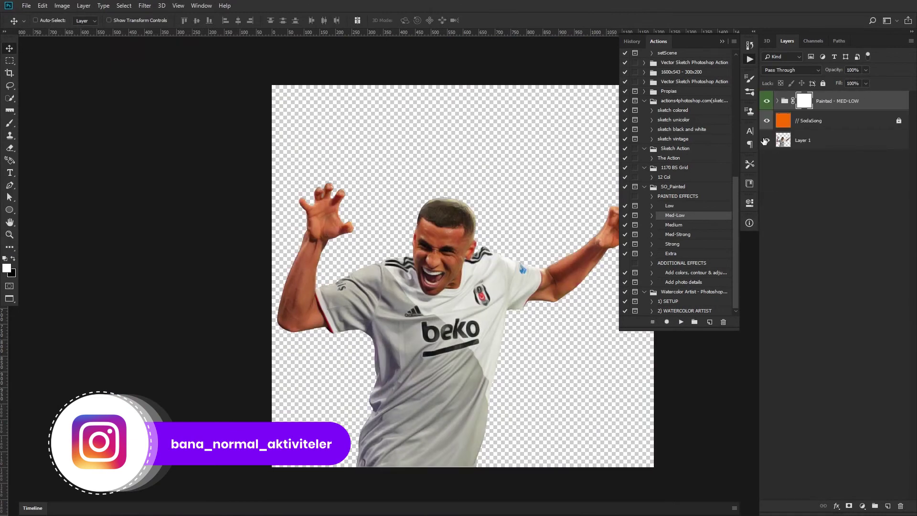
{"action": "right_click", "coordinate": [783, 140]}
{"action": "key", "text": "Escape"}
{"action": "right_click", "coordinate": [785, 139]}
{"action": "left_click", "coordinate": [830, 148]}
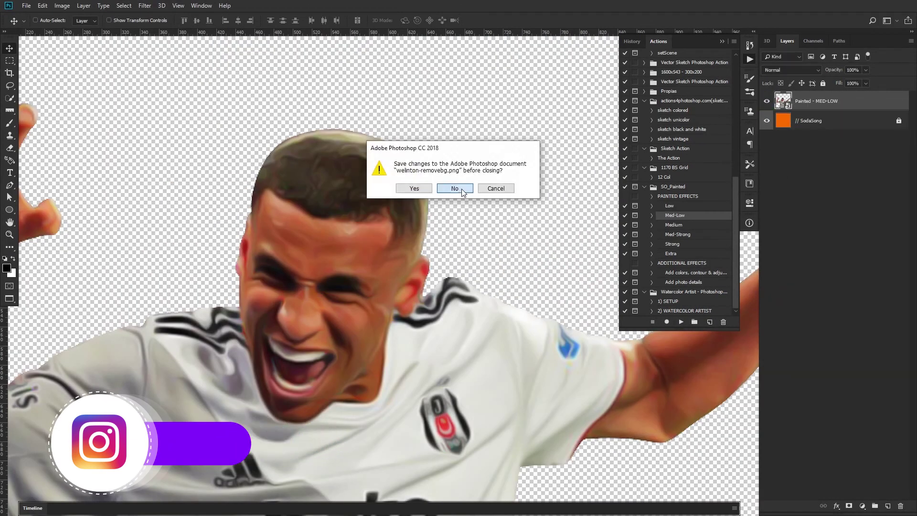
Close the player photo unsaved and settle the new player at far left, lower in the stack.
{"action": "left_click", "coordinate": [454, 186]}
{"action": "key", "text": "Return"}
{"action": "key", "text": "ctrl+bracketleft"}
{"action": "key", "text": "ctrl+bracketleft"}
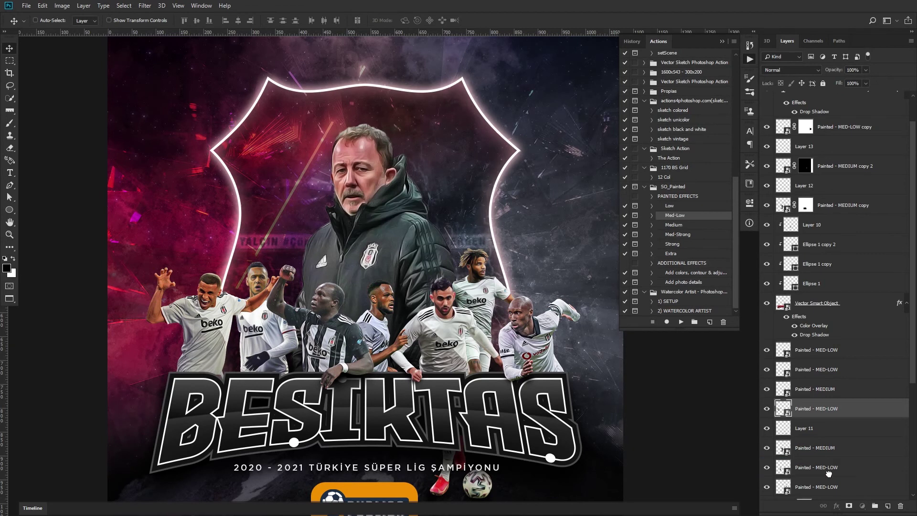
{"action": "key", "text": "ctrl+bracketleft"}
{"action": "key", "text": "ctrl+bracketleft"}
{"action": "key", "text": "ctrl+bracketleft"}
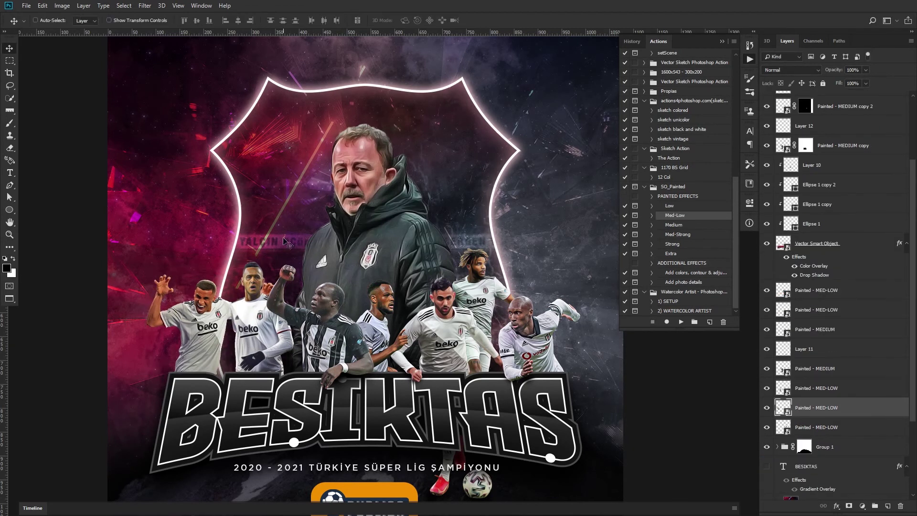
{"action": "key", "text": "Return"}
{"action": "key", "text": "ctrl+bracketright"}
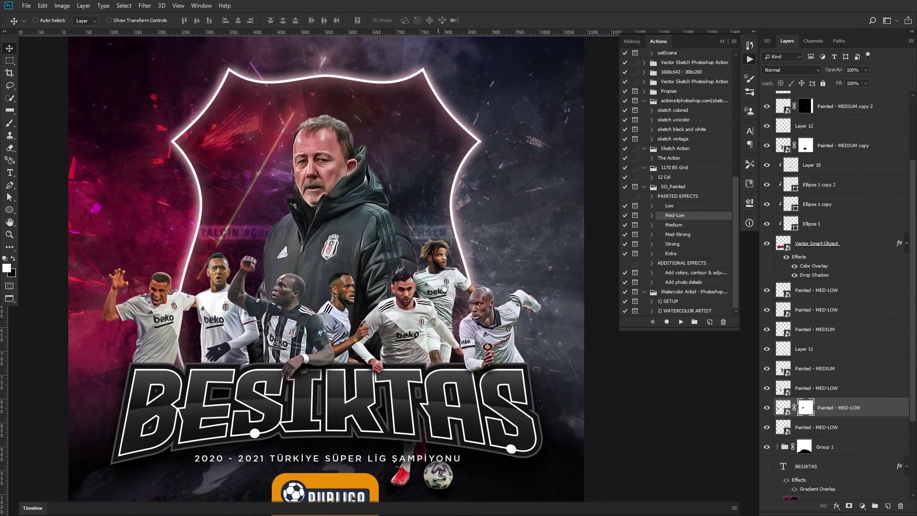
Open the next player photo from the player folder.
{"action": "key", "text": "ctrl+o"}
{"action": "left_click", "coordinate": [210, 152]}
{"action": "double_click", "coordinate": [214, 150]}
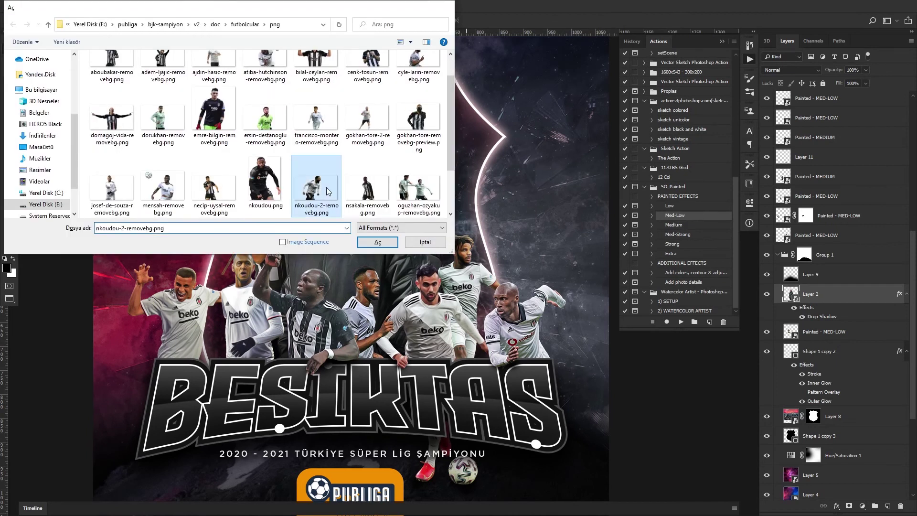
Commit the copied painted player's placement and zoom out to the whole poster.
{"action": "key", "text": "Return"}
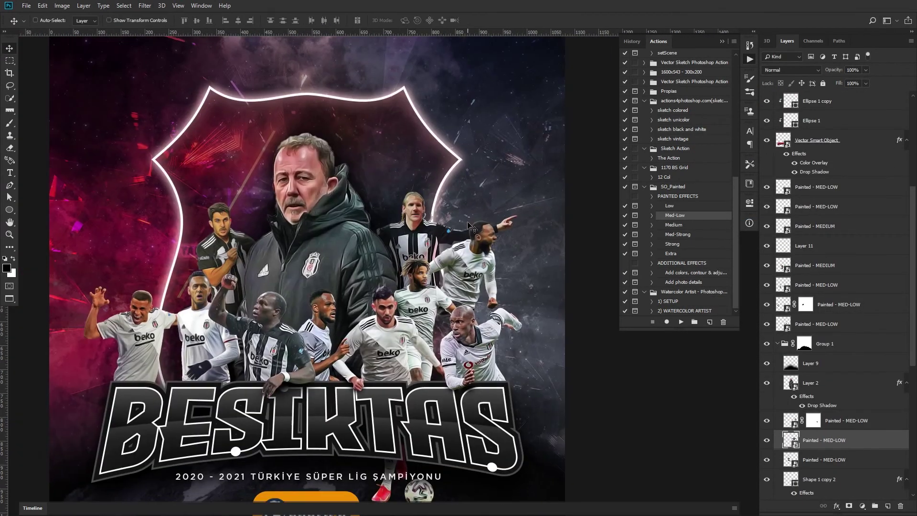
{"action": "key", "text": "Return"}
{"action": "key", "text": "ctrl+0"}
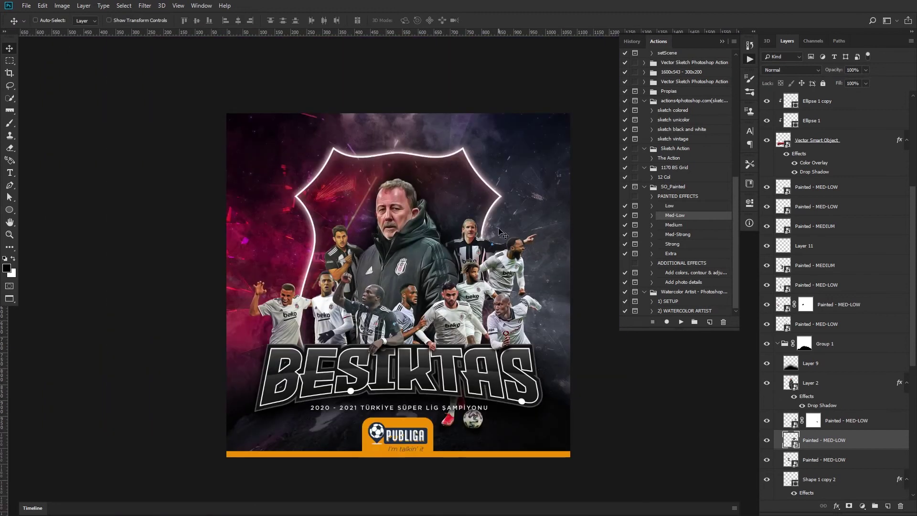
{"action": "key", "text": "alt+bracketleft"}
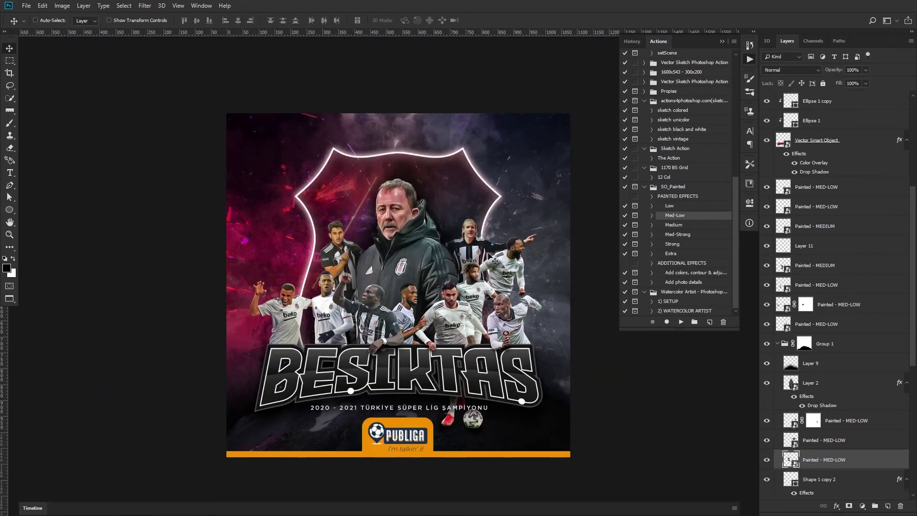
Add another painted player among the group, erasing a stray edge and nudging it right.
{"action": "key", "text": "ctrl+o"}
{"action": "double_click", "coordinate": [165, 187]}
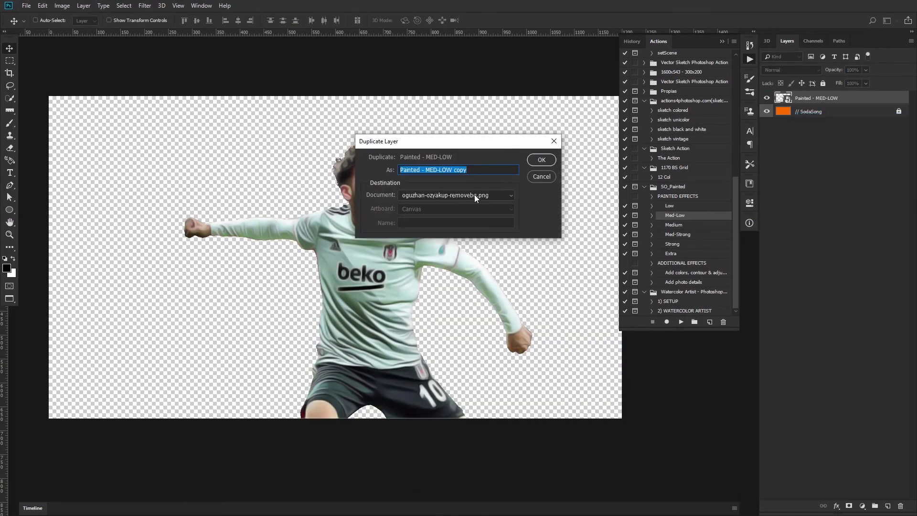
{"action": "key", "text": "Return"}
{"action": "left_click_drag", "start_coordinate": [162, 219], "coordinate": [237, 222]}
{"action": "key", "text": "e"}
{"action": "right_click", "coordinate": [239, 295]}
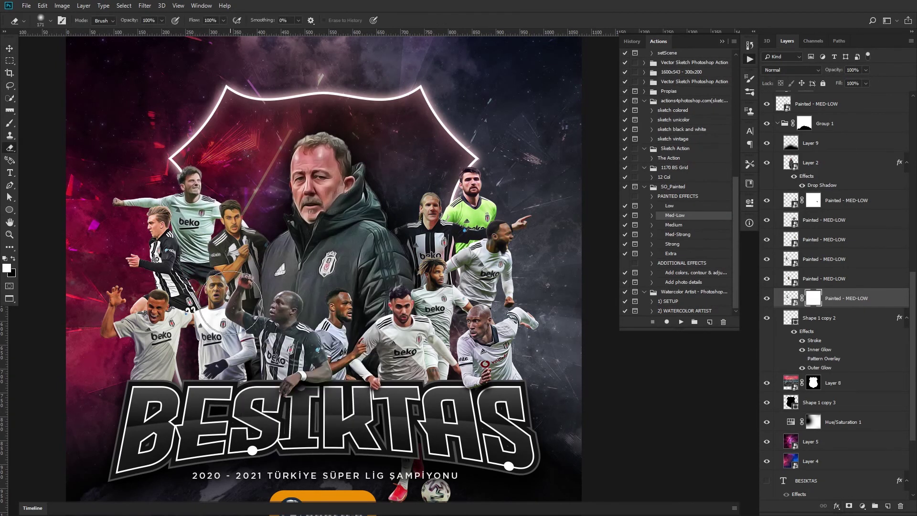
{"action": "left_click", "coordinate": [230, 302]}
{"action": "key", "text": "v"}
{"action": "left_click_drag", "start_coordinate": [230, 255], "coordinate": [235, 254]}
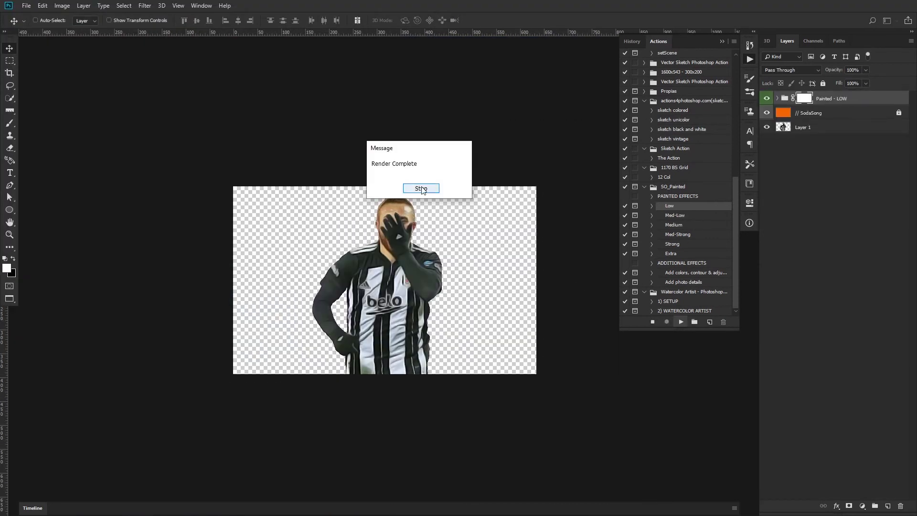
Duplicate the next painted player into the poster and scale it beside the shield.
{"action": "left_click", "coordinate": [421, 188]}
{"action": "right_click", "coordinate": [830, 98]}
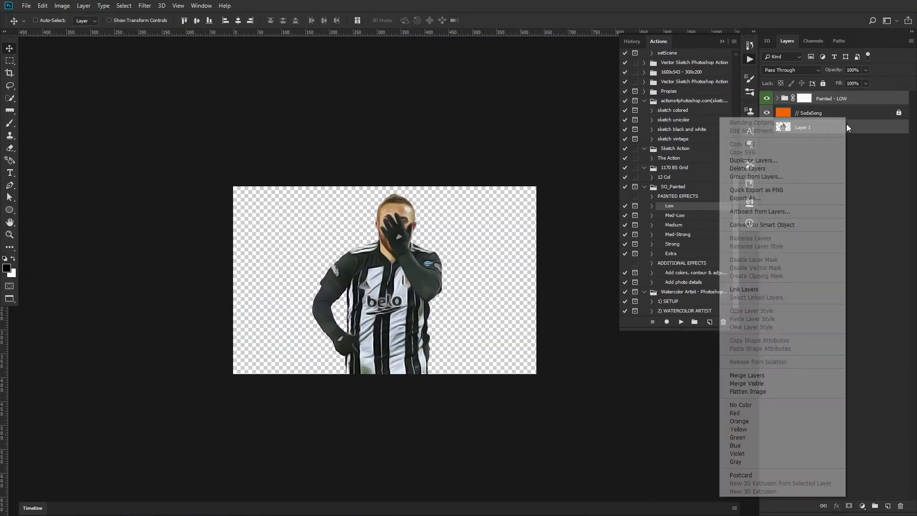
{"action": "left_click", "coordinate": [745, 155]}
{"action": "left_click", "coordinate": [540, 158]}
{"action": "key", "text": "ctrl+t"}
{"action": "left_click_drag", "start_coordinate": [290, 128], "coordinate": [292, 164]}
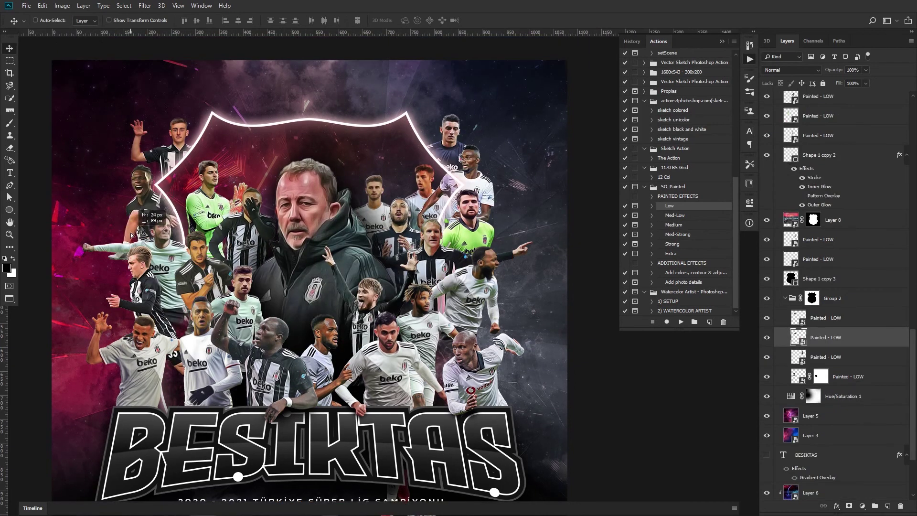
Raise the layer above Group 2, shift the goalkeeper and top-right player, and lower the shield texture.
{"action": "left_click_drag", "start_coordinate": [846, 308], "coordinate": [845, 305]}
{"action": "left_click_drag", "start_coordinate": [188, 207], "coordinate": [194, 207]}
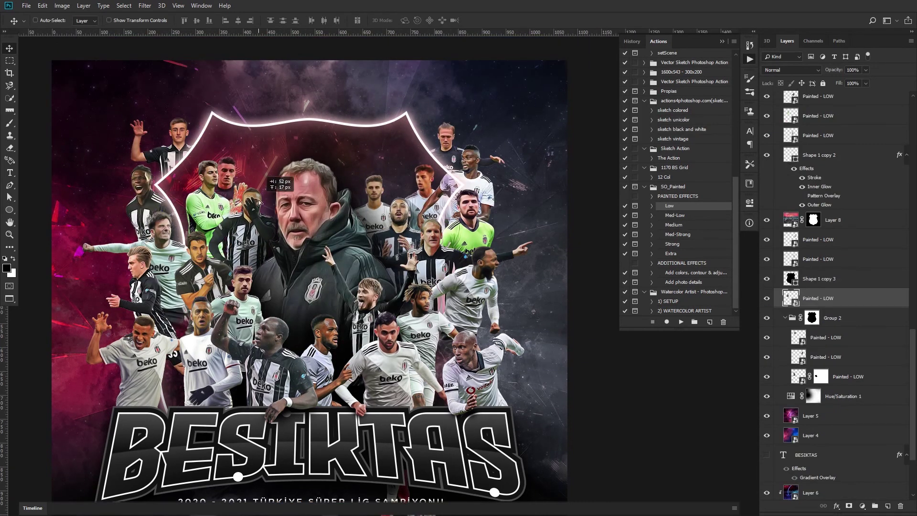
{"action": "left_click", "coordinate": [814, 298]}
{"action": "key", "text": "ctrl+t"}
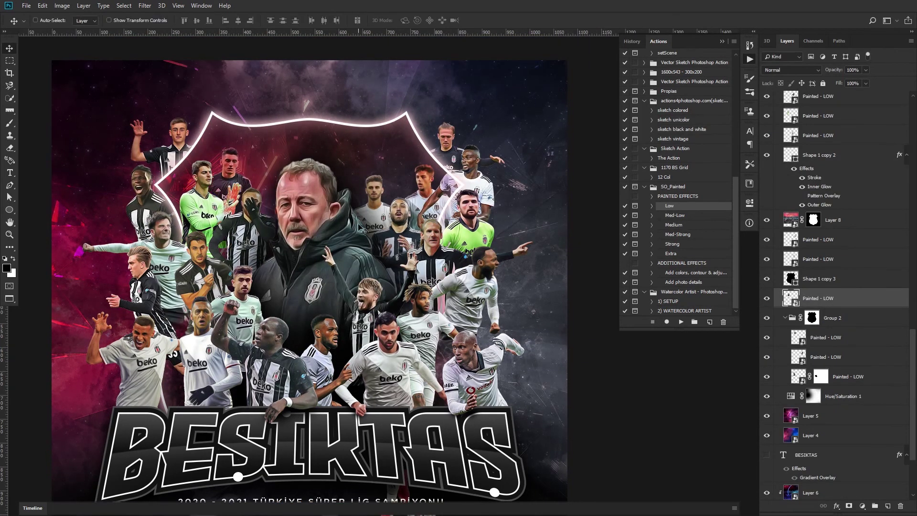
{"action": "left_click_drag", "start_coordinate": [476, 165], "coordinate": [484, 165]}
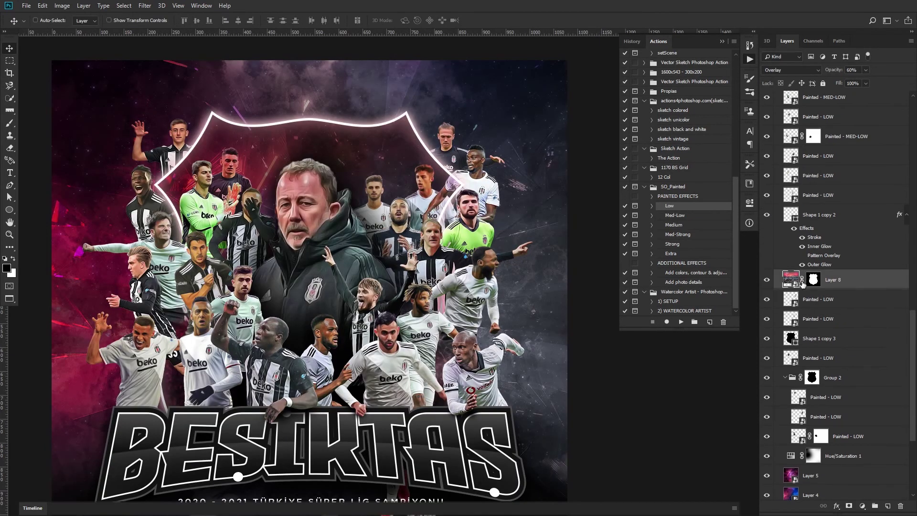
{"action": "left_click_drag", "start_coordinate": [382, 177], "coordinate": [384, 209]}
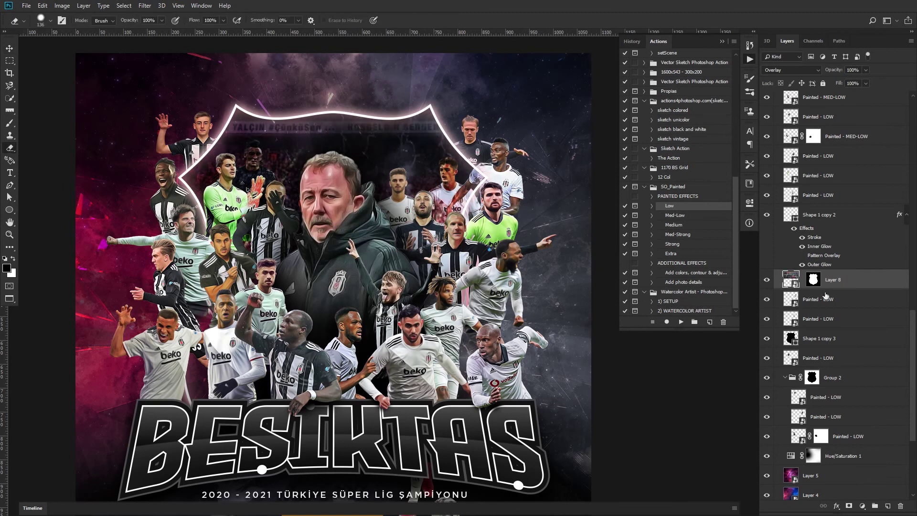
Erase on Layer 8's mask at 51% opacity with a smaller brush to blend the shield-top lettering.
{"action": "right_click", "coordinate": [329, 227]}
{"action": "key", "text": "Escape"}
{"action": "key", "text": "x"}
{"action": "key", "text": "5"}
{"action": "key", "text": "1"}
{"action": "right_click", "coordinate": [315, 217]}
{"action": "left_click_drag", "start_coordinate": [388, 243], "coordinate": [363, 243]}
{"action": "key", "text": "Return"}
{"action": "key", "text": "ctrl+minus"}
{"action": "key", "text": "x"}
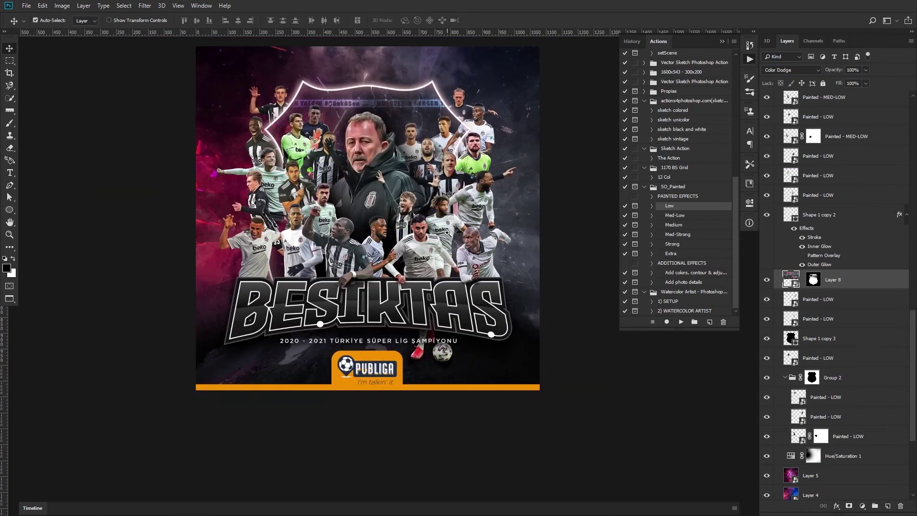
Add an enlarged Outer Glow layer style to the season subtitle text.
{"action": "scroll", "coordinate": [463, 284], "scroll_direction": "up", "scroll_amount": 3}
{"action": "left_click_drag", "start_coordinate": [464, 284], "coordinate": [489, 215]}
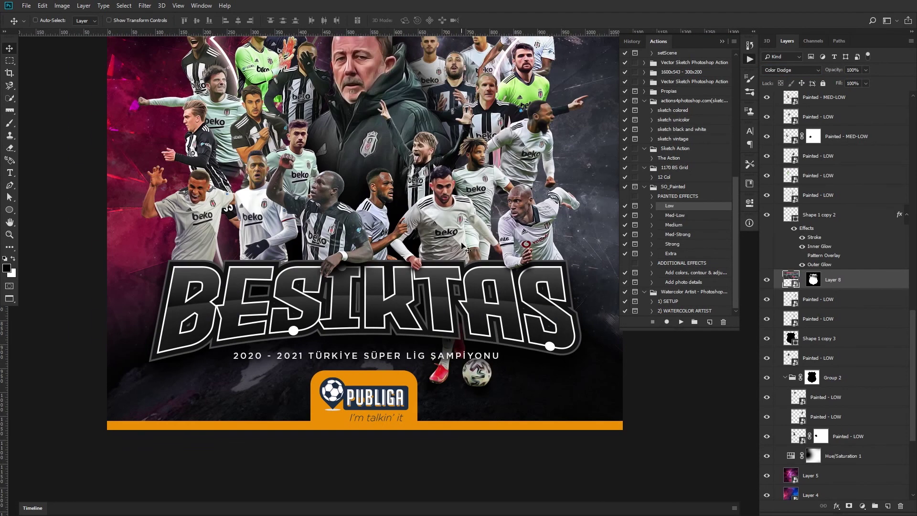
{"action": "left_click", "coordinate": [363, 355]}
{"action": "double_click", "coordinate": [812, 123]}
{"action": "left_click_drag", "start_coordinate": [688, 282], "coordinate": [696, 285]}
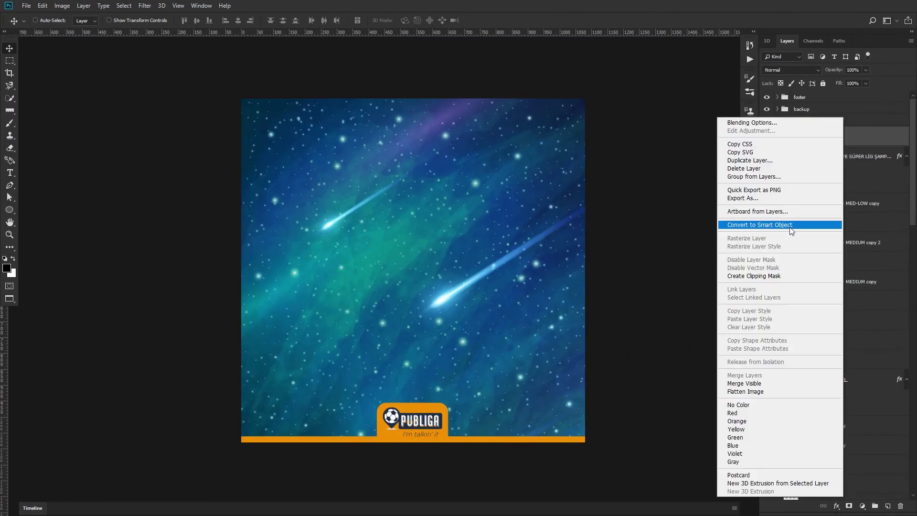
Make the starfield a smart object, then erase its stars off the players and title.
{"action": "left_click", "coordinate": [759, 224]}
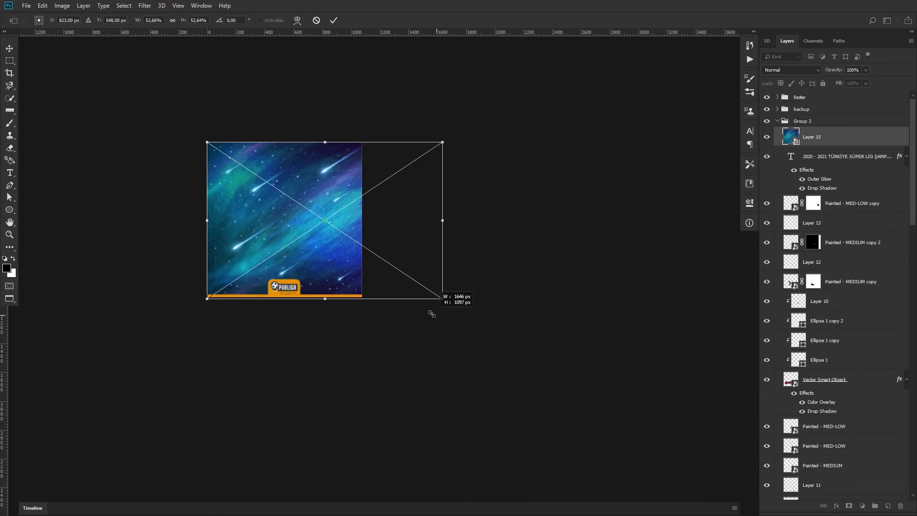
{"action": "scroll", "coordinate": [799, 70], "scroll_direction": "up", "scroll_amount": 3}
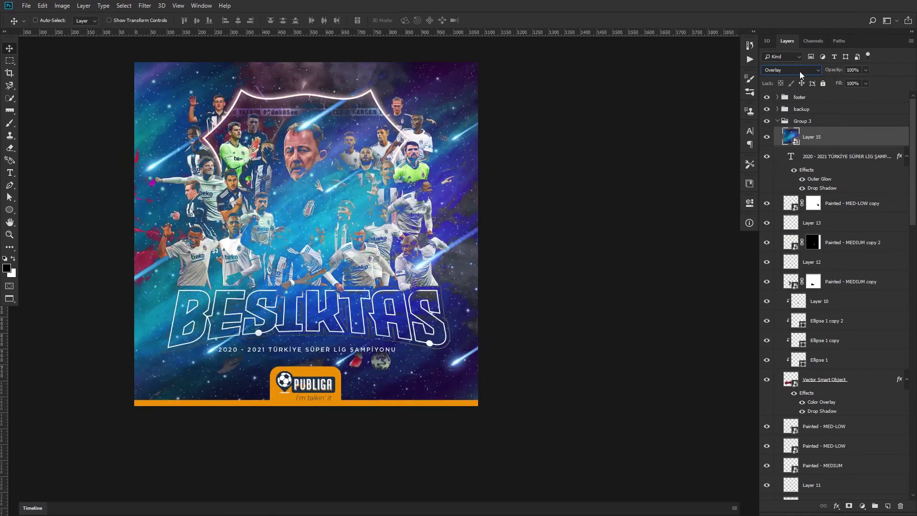
{"action": "key", "text": "ctrl+plus"}
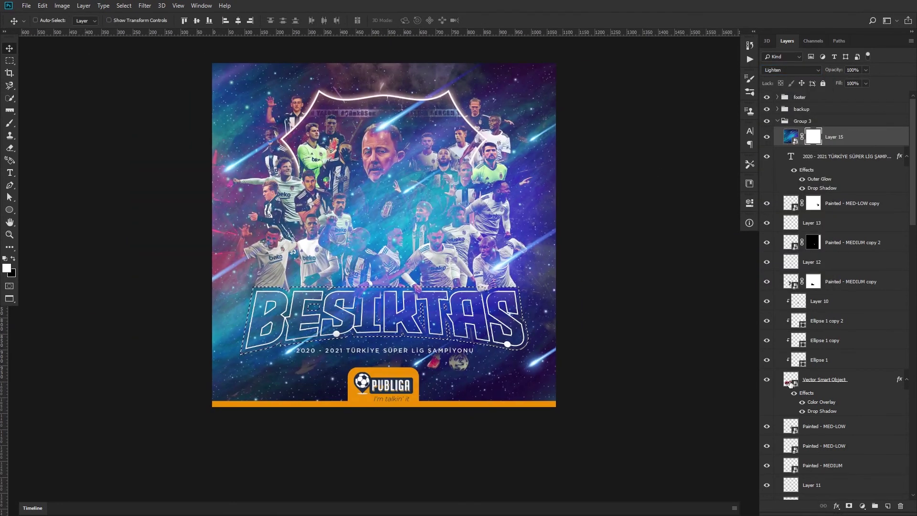
{"action": "key", "text": "e"}
{"action": "mouse_move", "coordinate": [267, 206]}
{"action": "left_mouse_down"}
{"action": "mouse_move", "coordinate": [324, 196]}
{"action": "mouse_move", "coordinate": [430, 215]}
{"action": "left_mouse_up"}
{"action": "key", "text": "bracketright"}
{"action": "key", "text": "bracketright"}
{"action": "key", "text": "bracketright"}
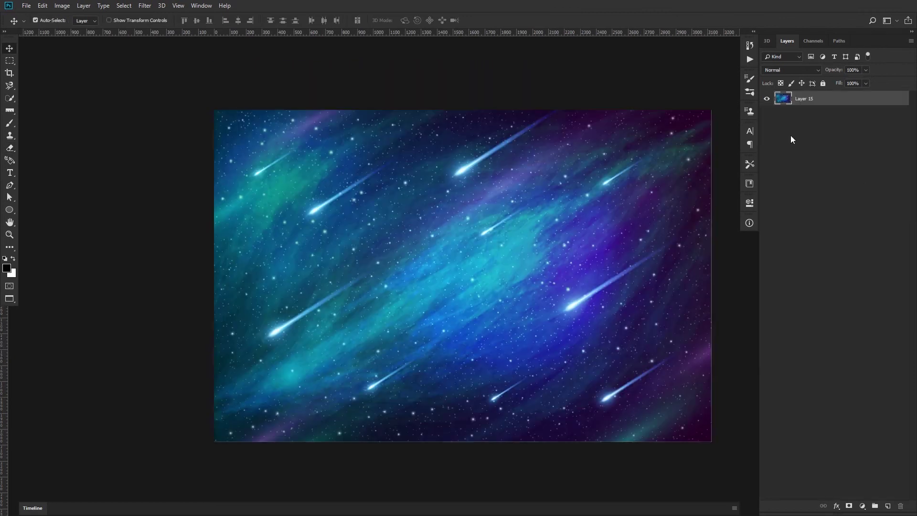
Desaturate and save the starfield smart object, then return to its mask for more erasing.
{"action": "double_click", "coordinate": [790, 137]}
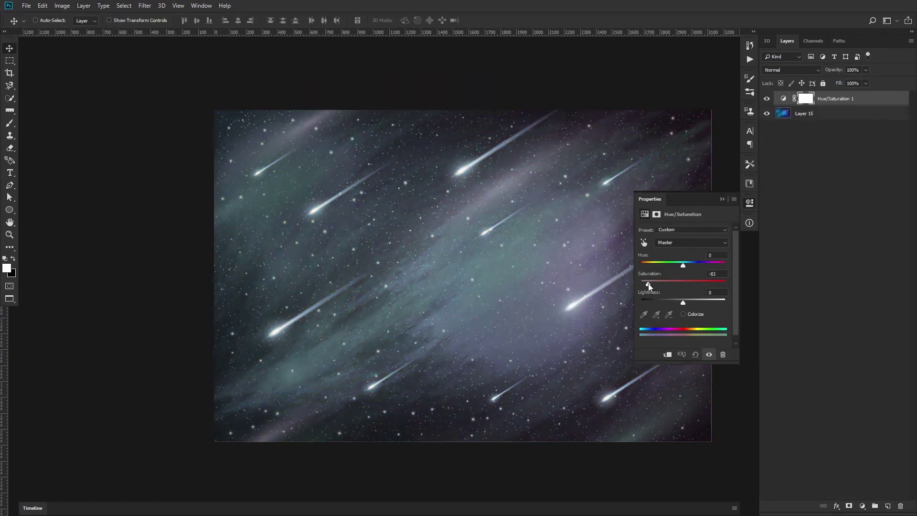
{"action": "key", "text": "ctrl+s"}
{"action": "key", "text": "ctrl+w"}
{"action": "right_click", "coordinate": [287, 170]}
{"action": "key", "text": "Escape"}
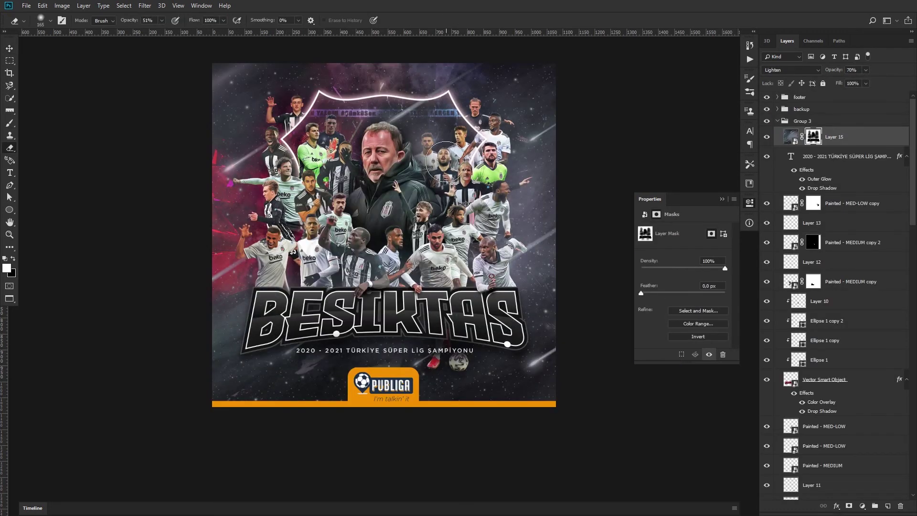
{"action": "key", "text": "v"}
{"action": "left_click", "coordinate": [796, 138]}
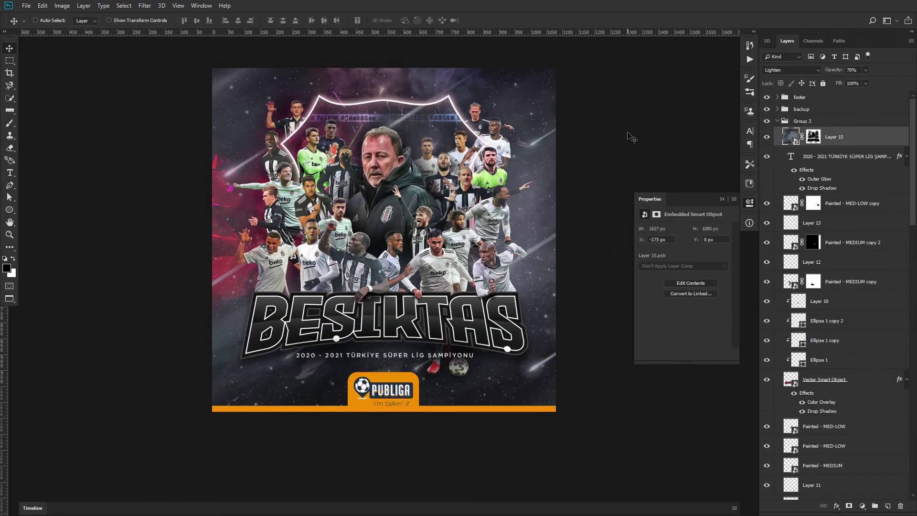
{"action": "left_click", "coordinate": [813, 137]}
{"action": "key", "text": "e"}
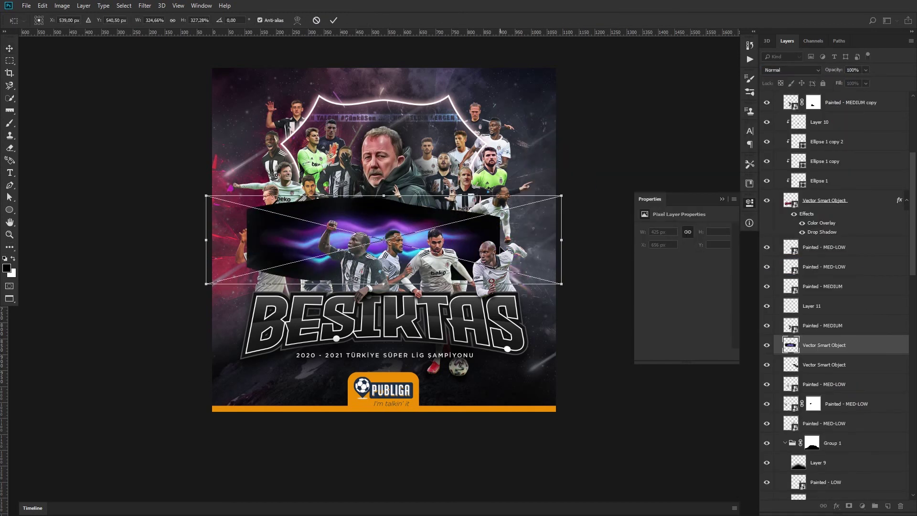
Move the light streak further left and lower its opacity to 80%.
{"action": "left_click_drag", "start_coordinate": [386, 290], "coordinate": [546, 307]}
{"action": "key", "text": "8"}
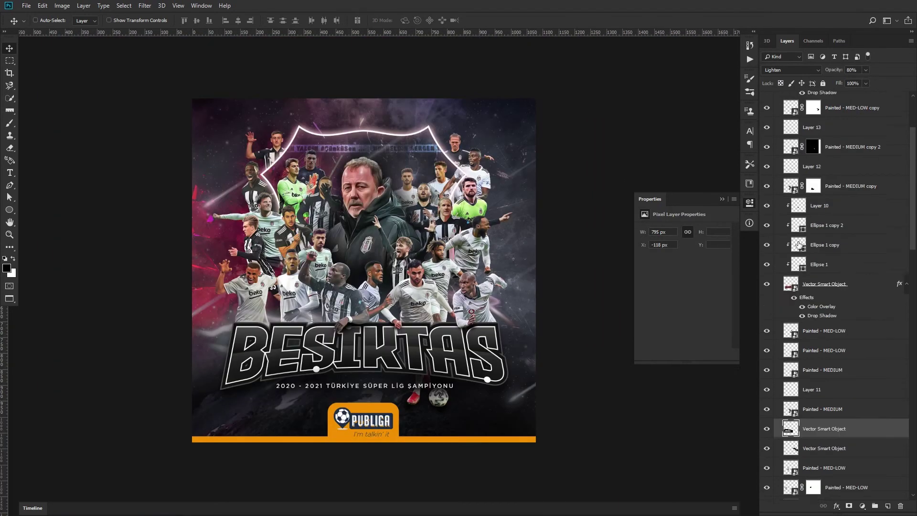